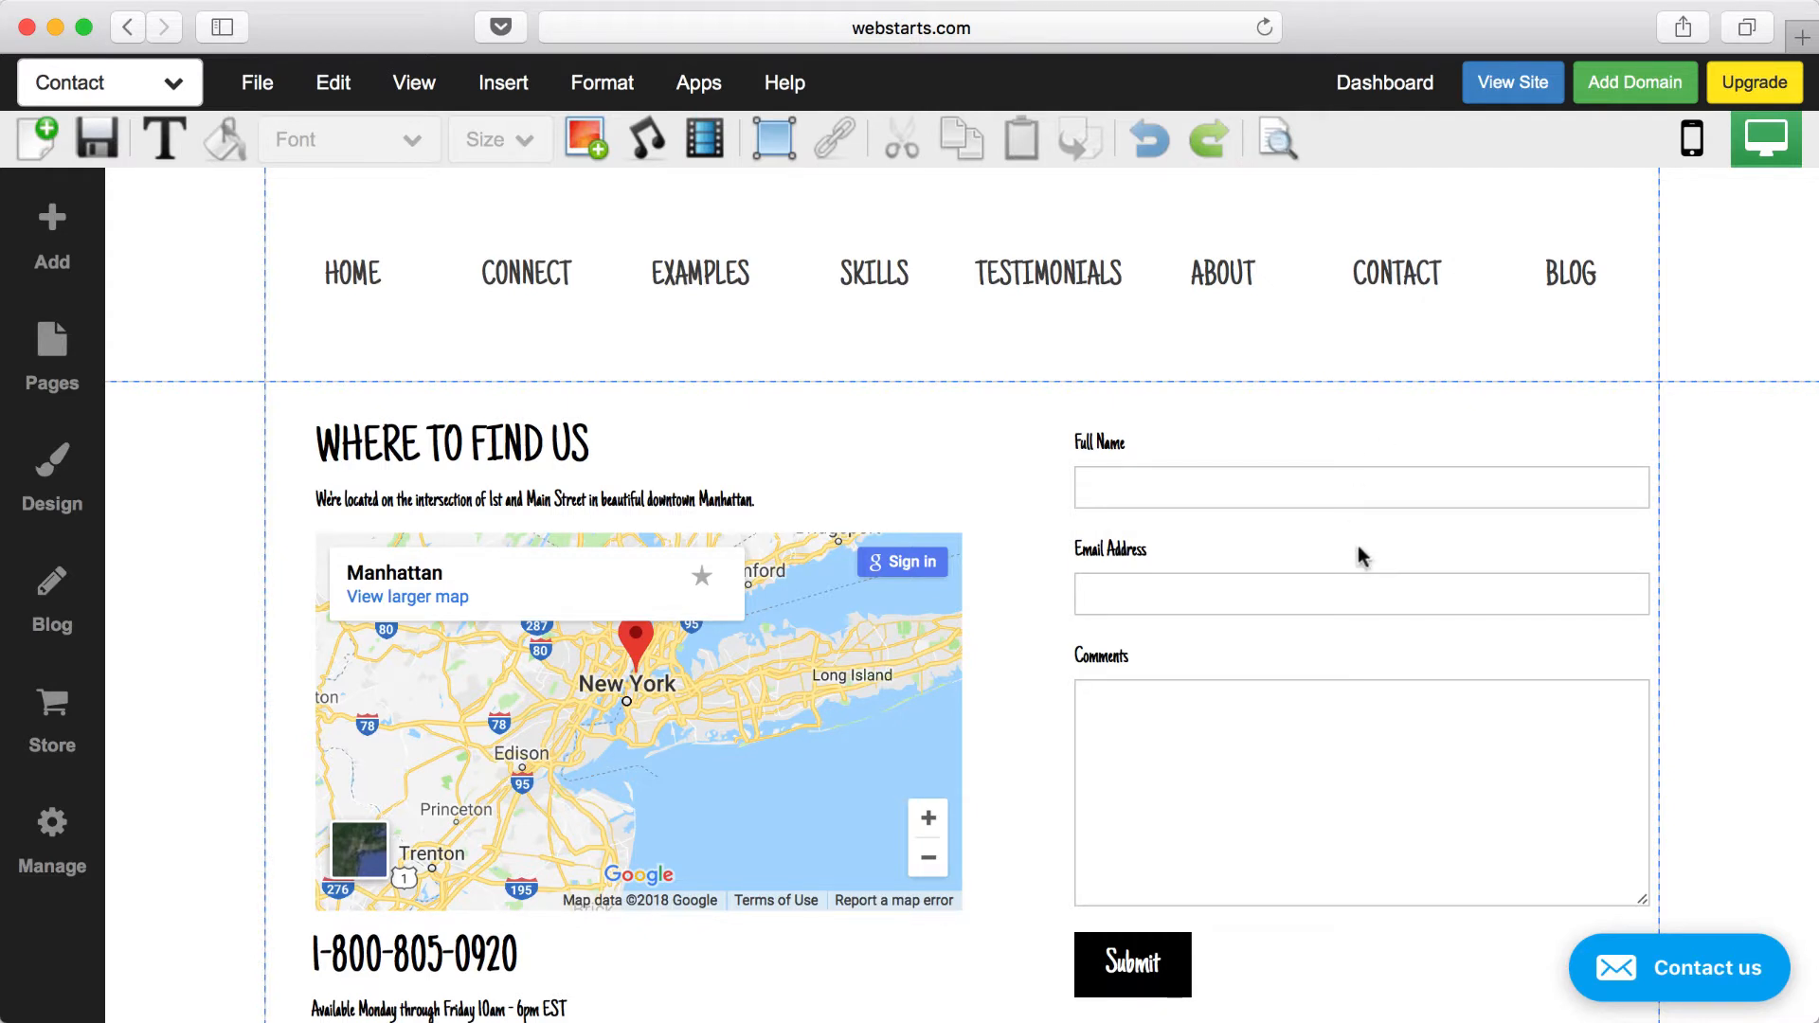
- Remove the existing contact form from the Contact page and start building a new contact form
double_click(1357, 548)
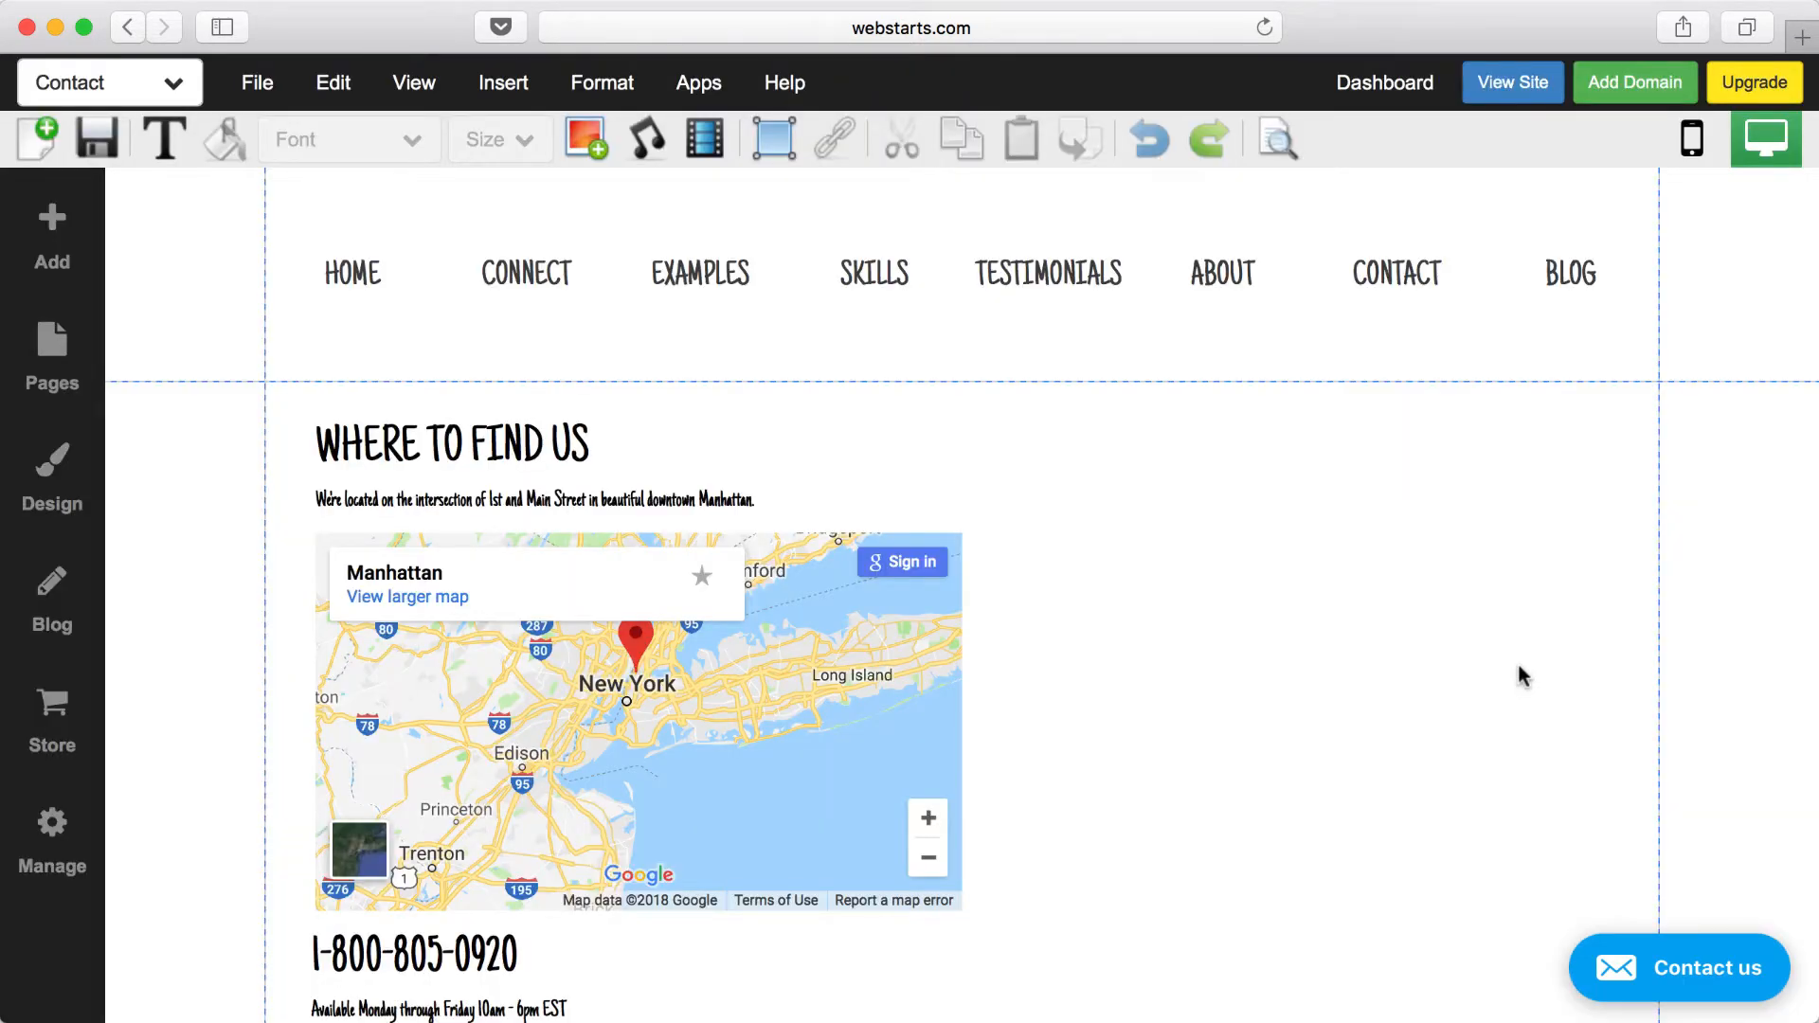
click(51, 227)
scroll(272, 723, down, 2)
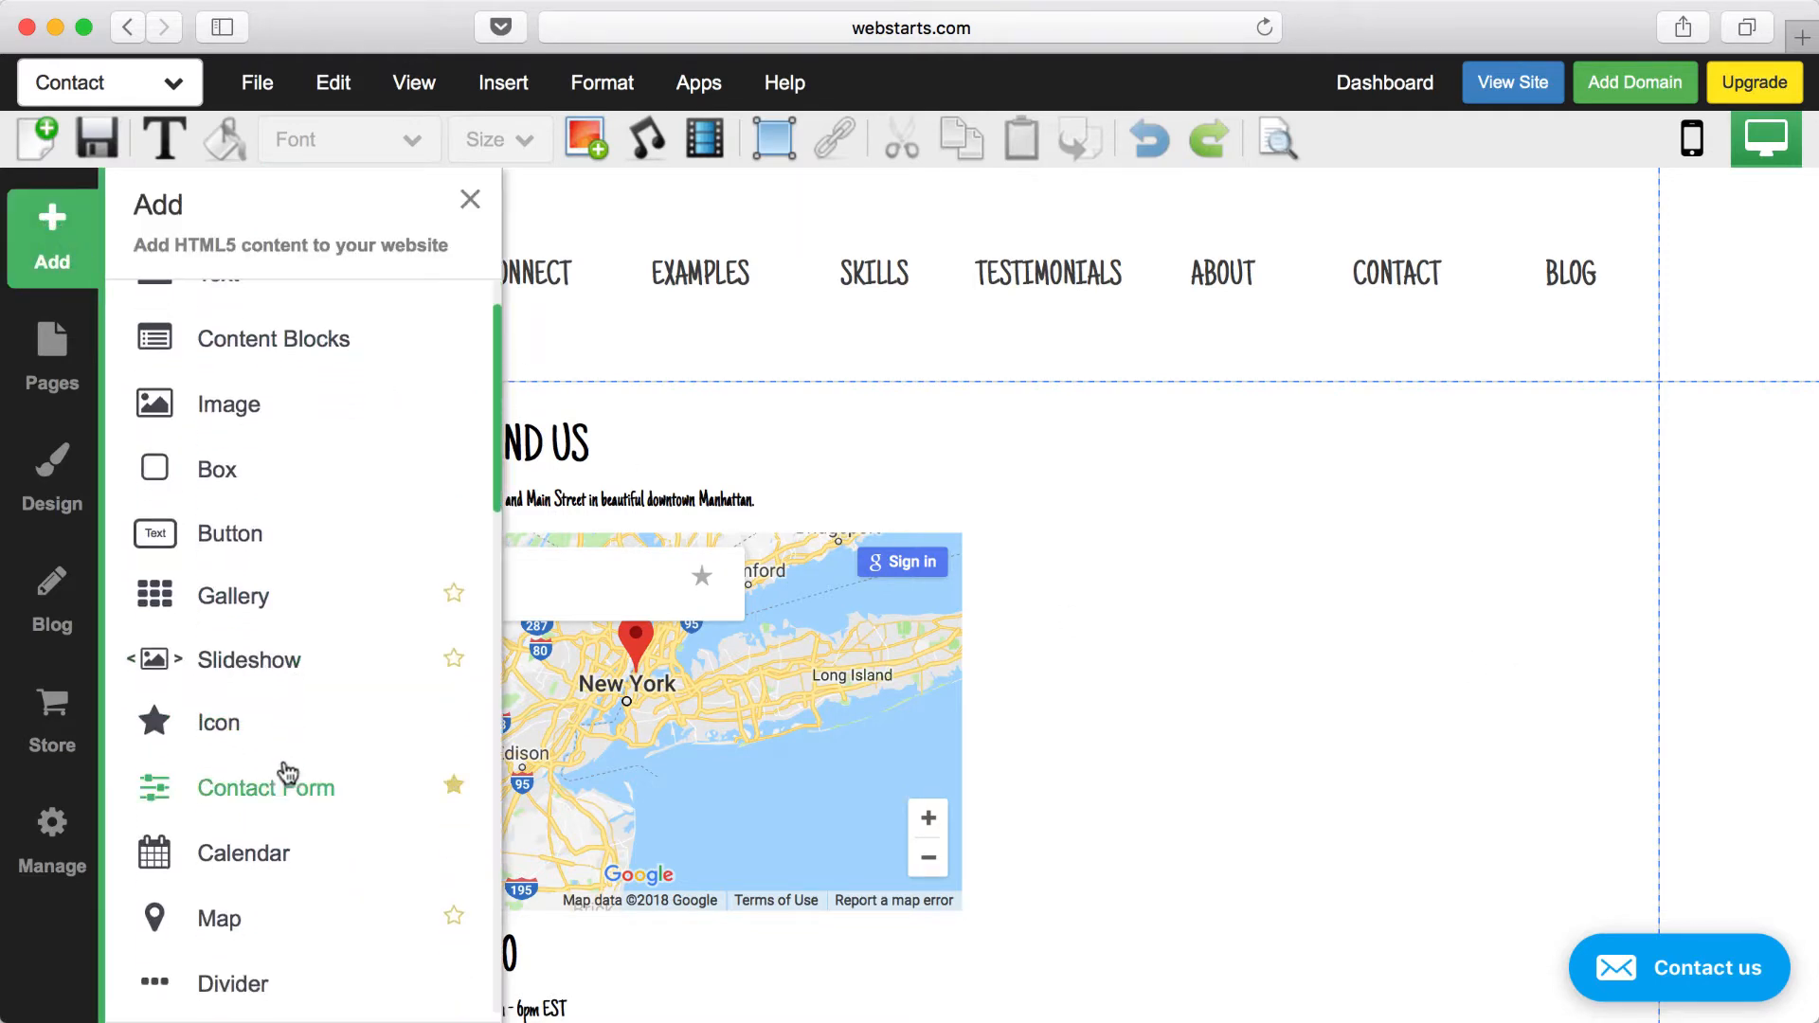
click(277, 787)
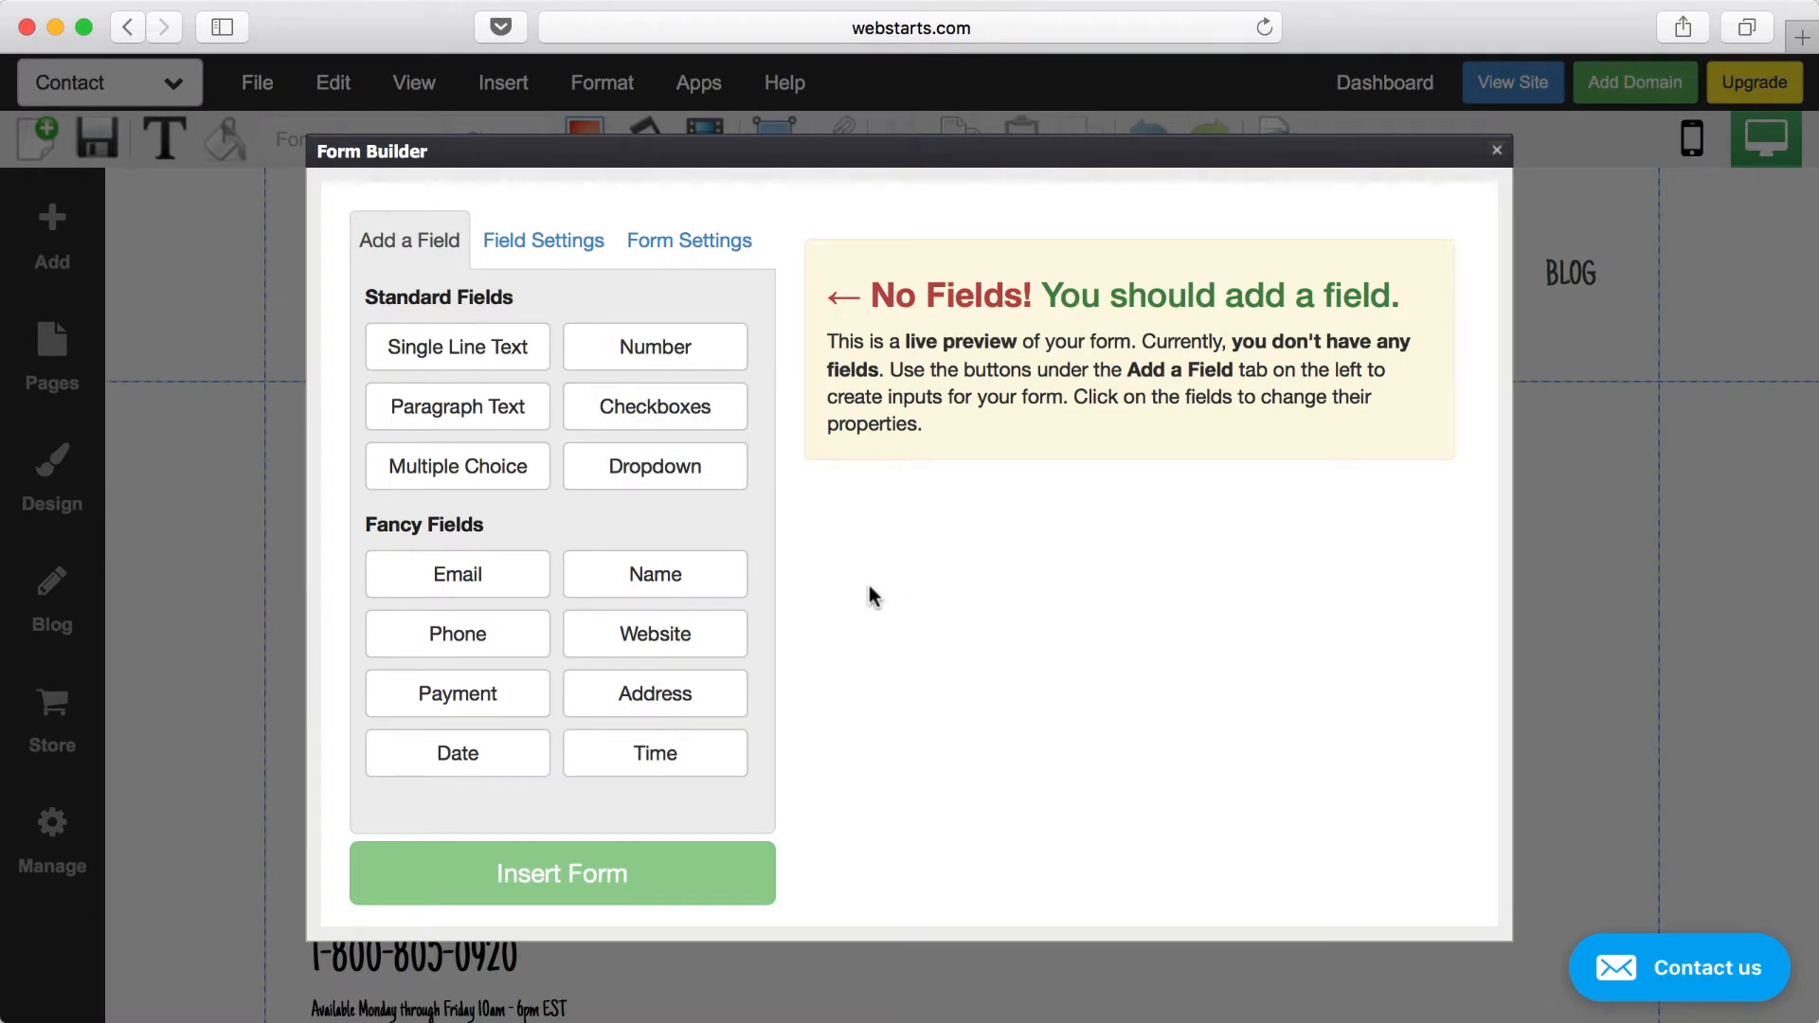
- Add Name, Email and Phone fields to the new form
click(704, 603)
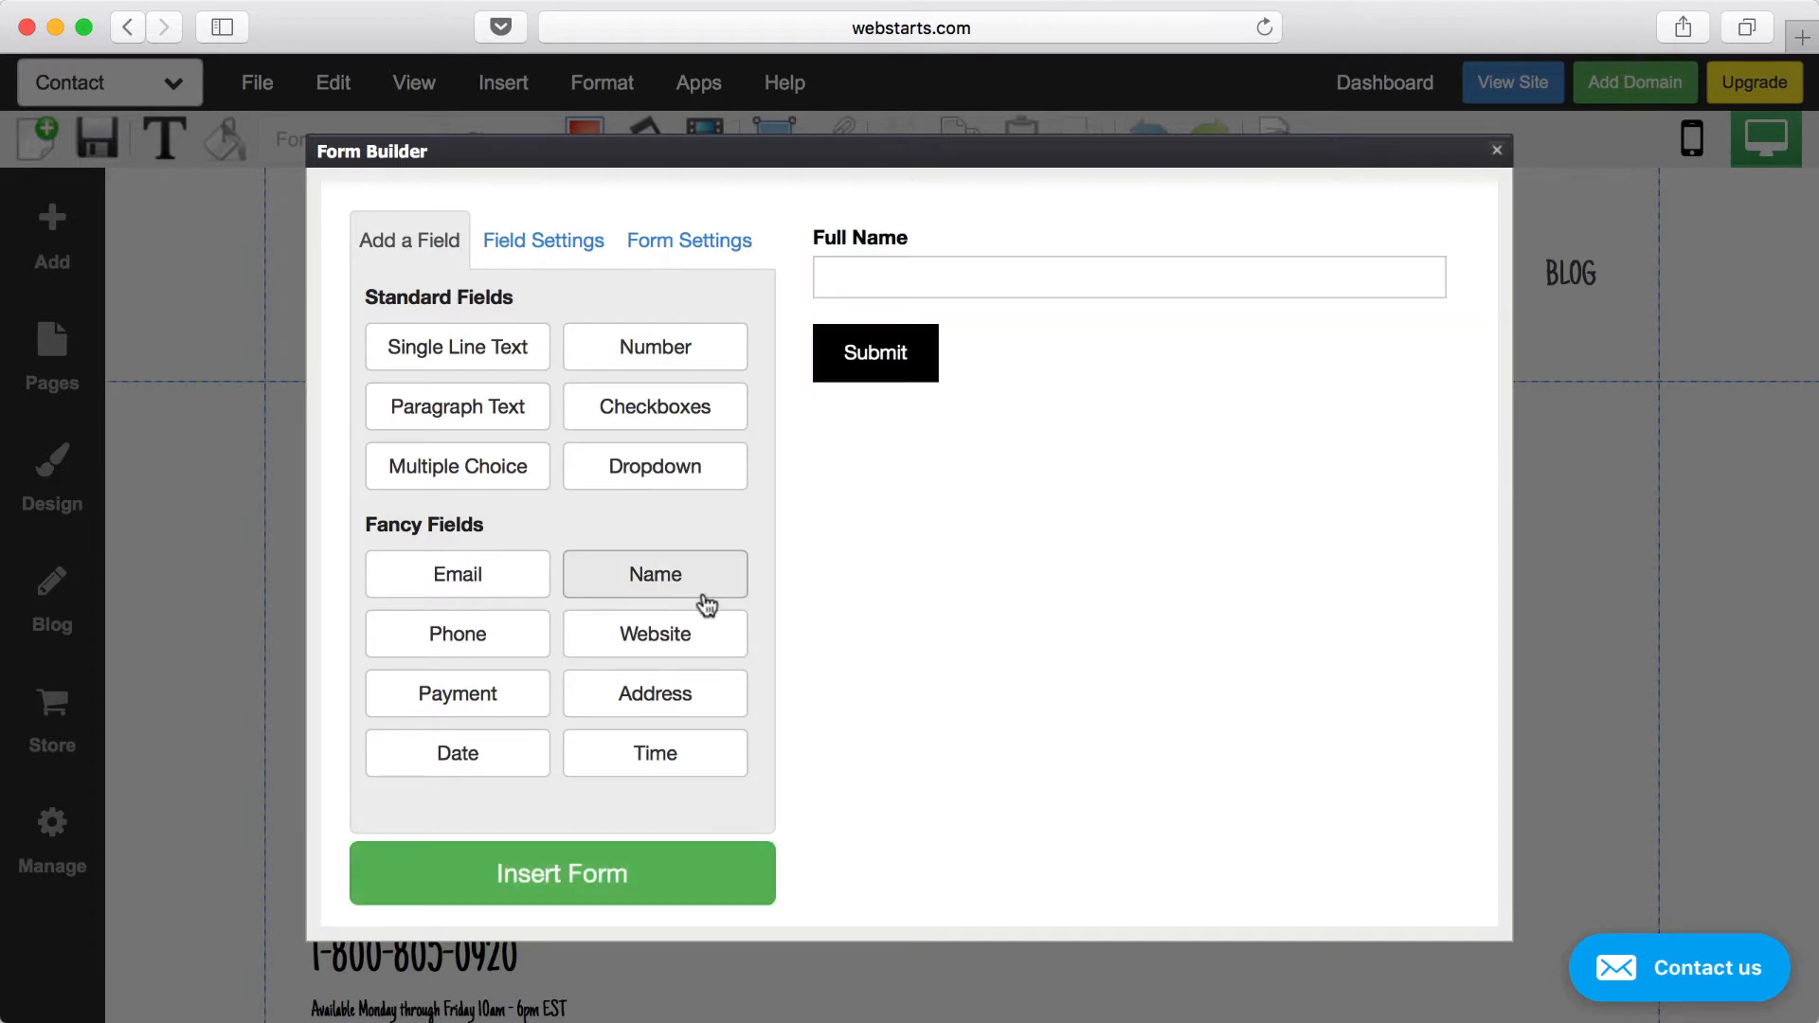
click(532, 601)
click(520, 634)
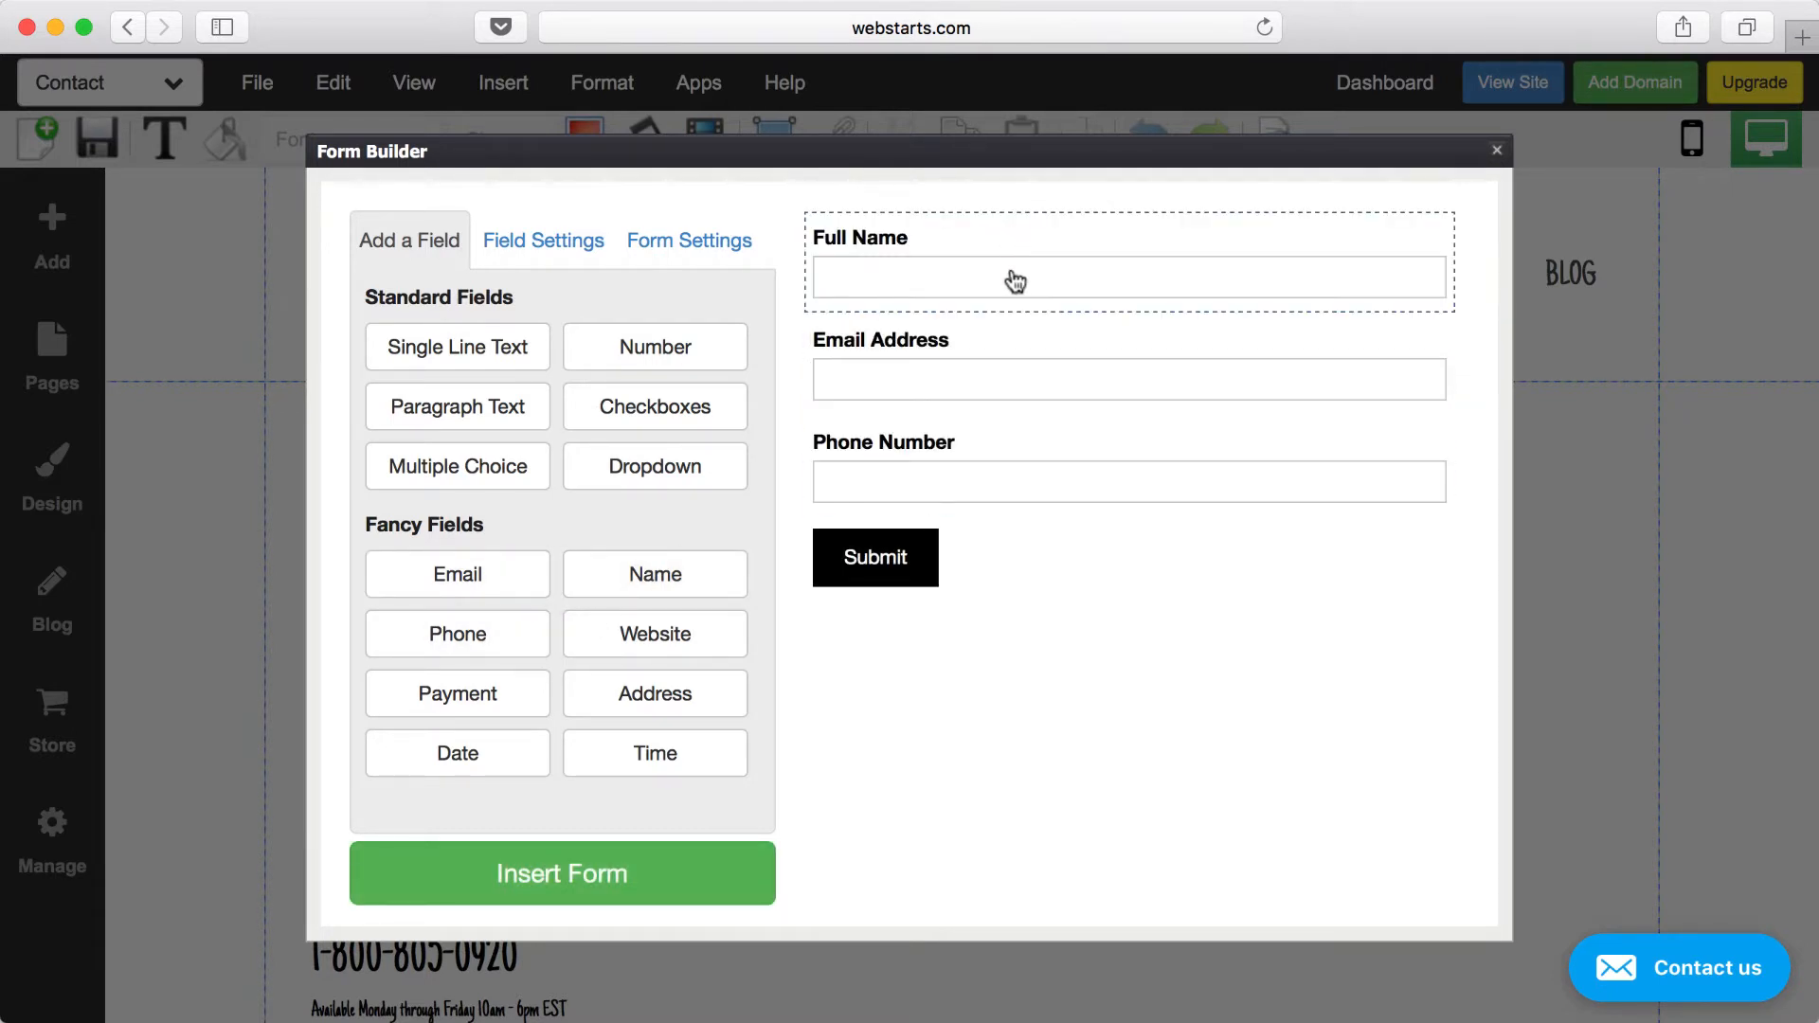
- Insert the form into the page, move it beside the map and widen it slightly toward the page margin
click(644, 881)
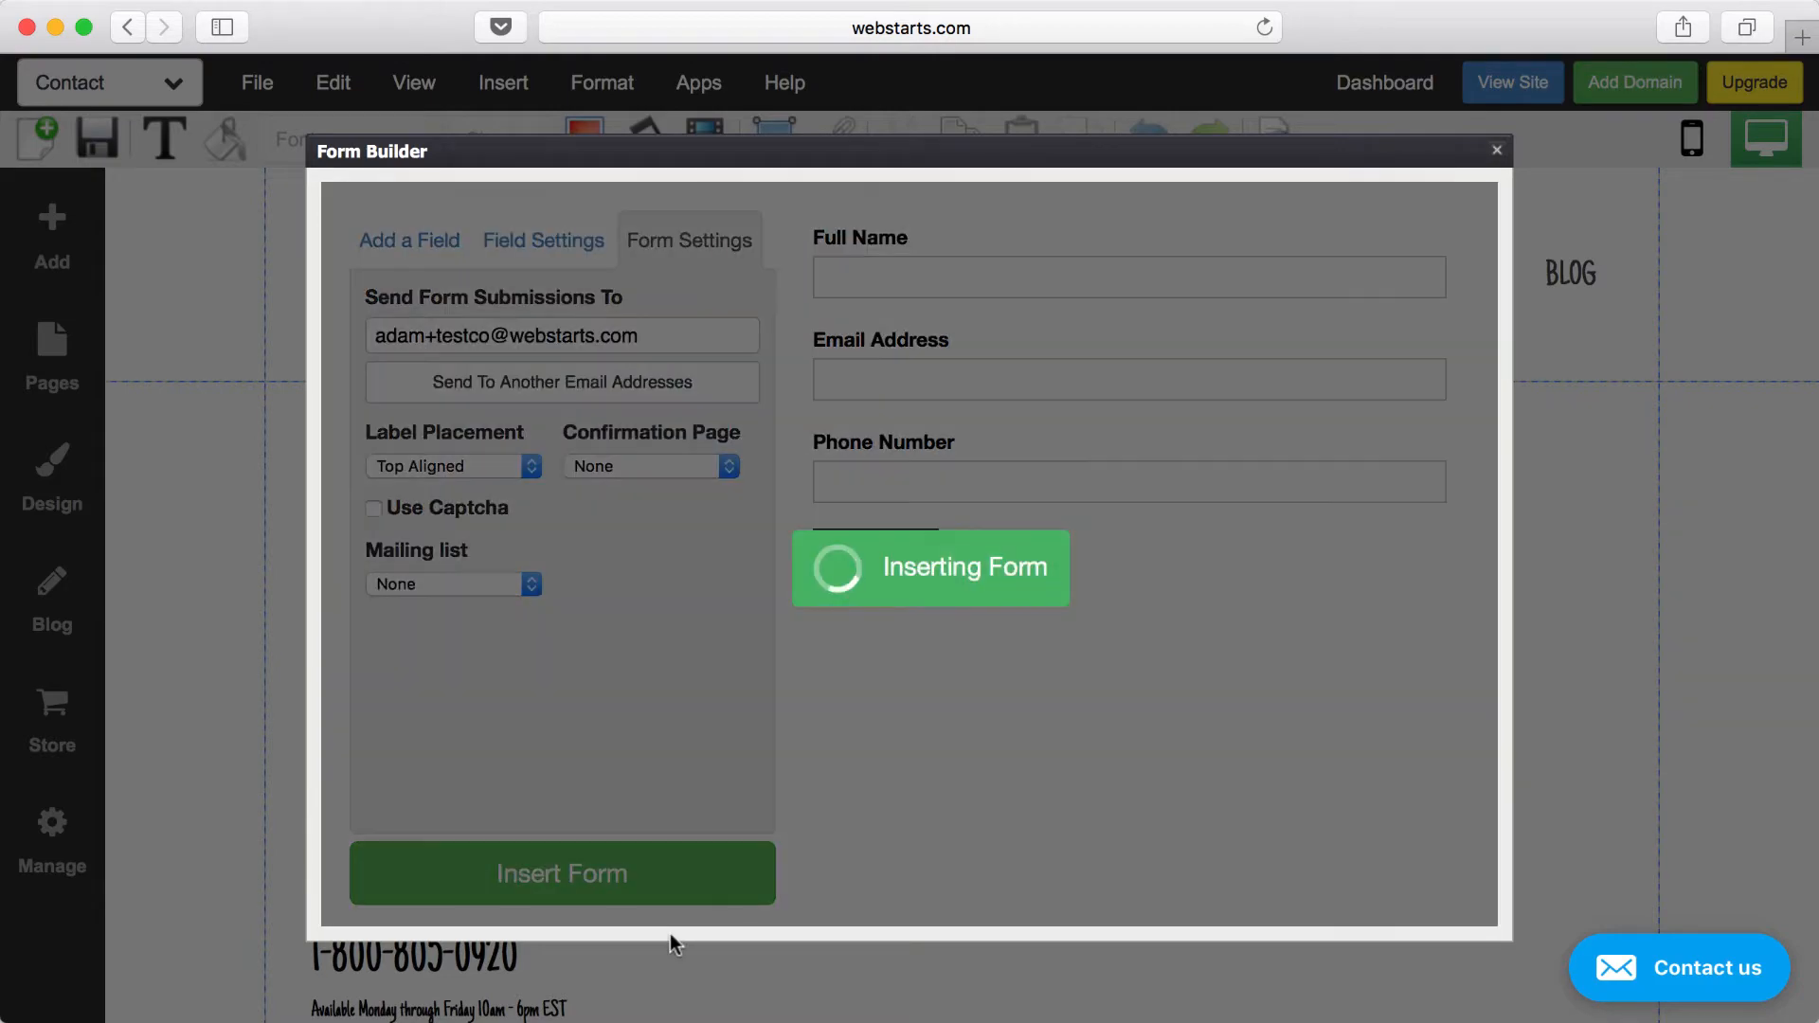
drag(678, 662, 1415, 742)
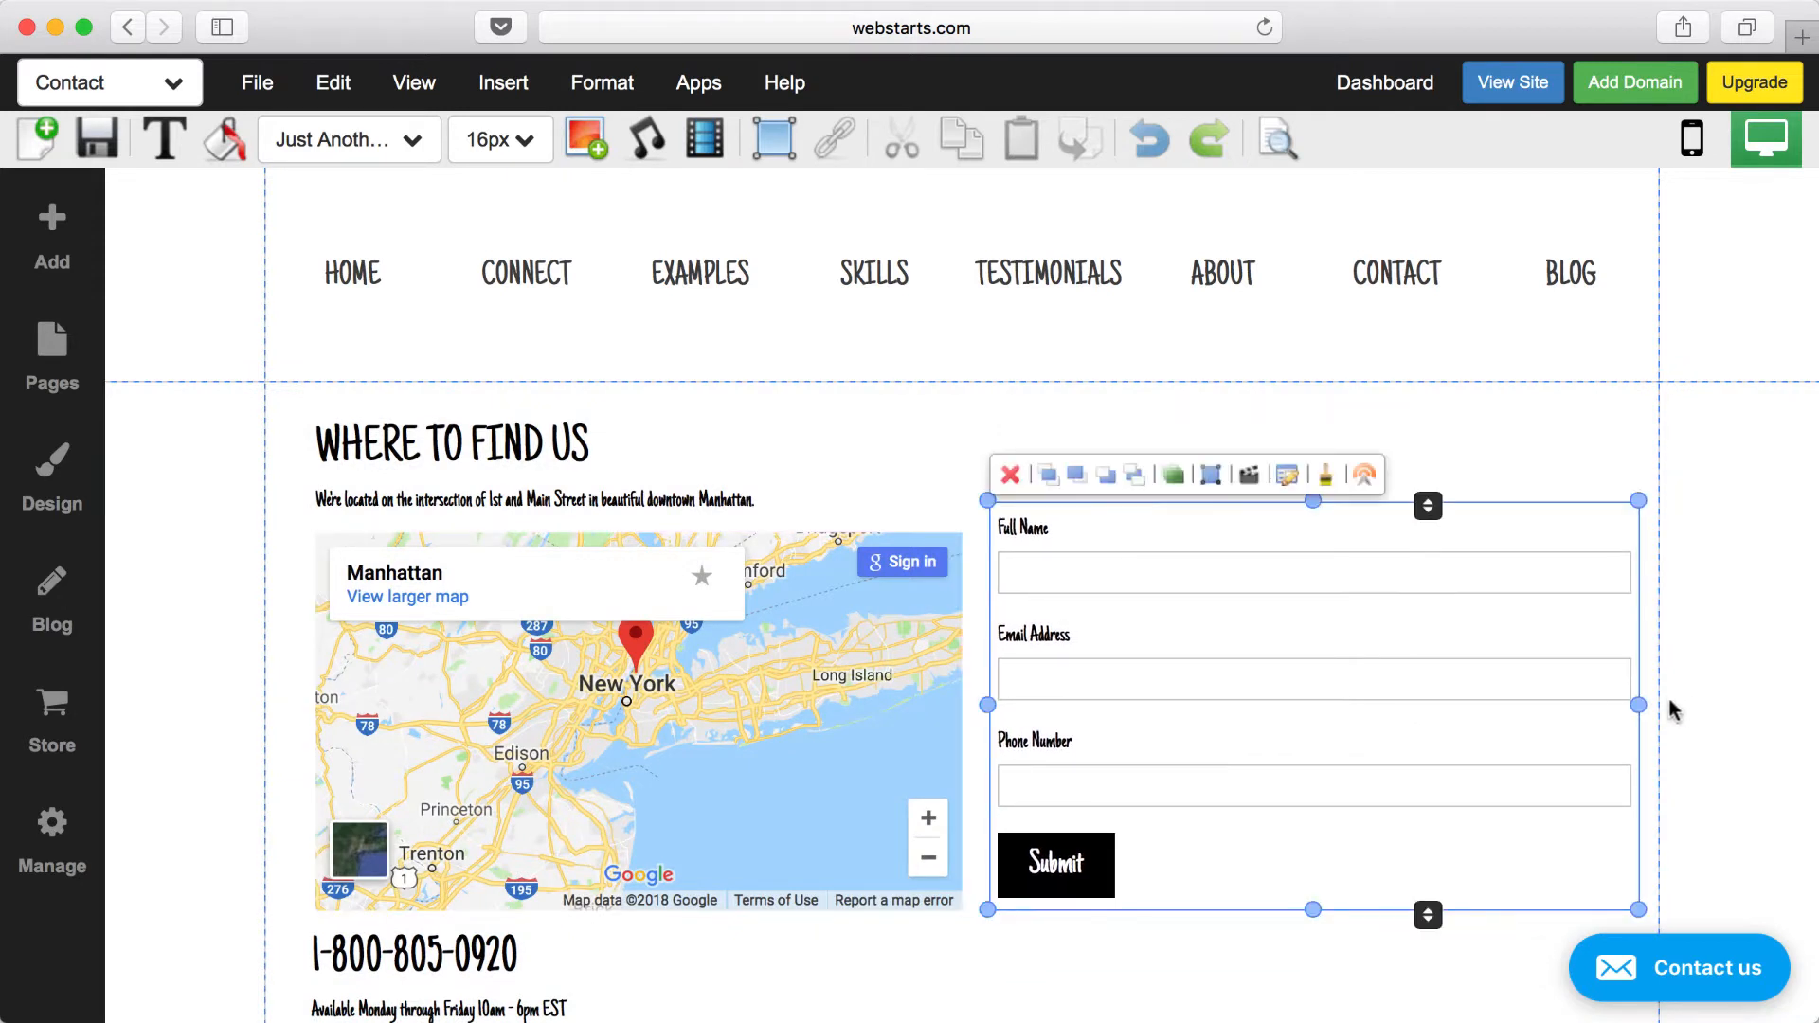
mouse_move(1638, 706)
mouse_down()
mouse_move(1594, 713)
mouse_move(1647, 703)
mouse_up()
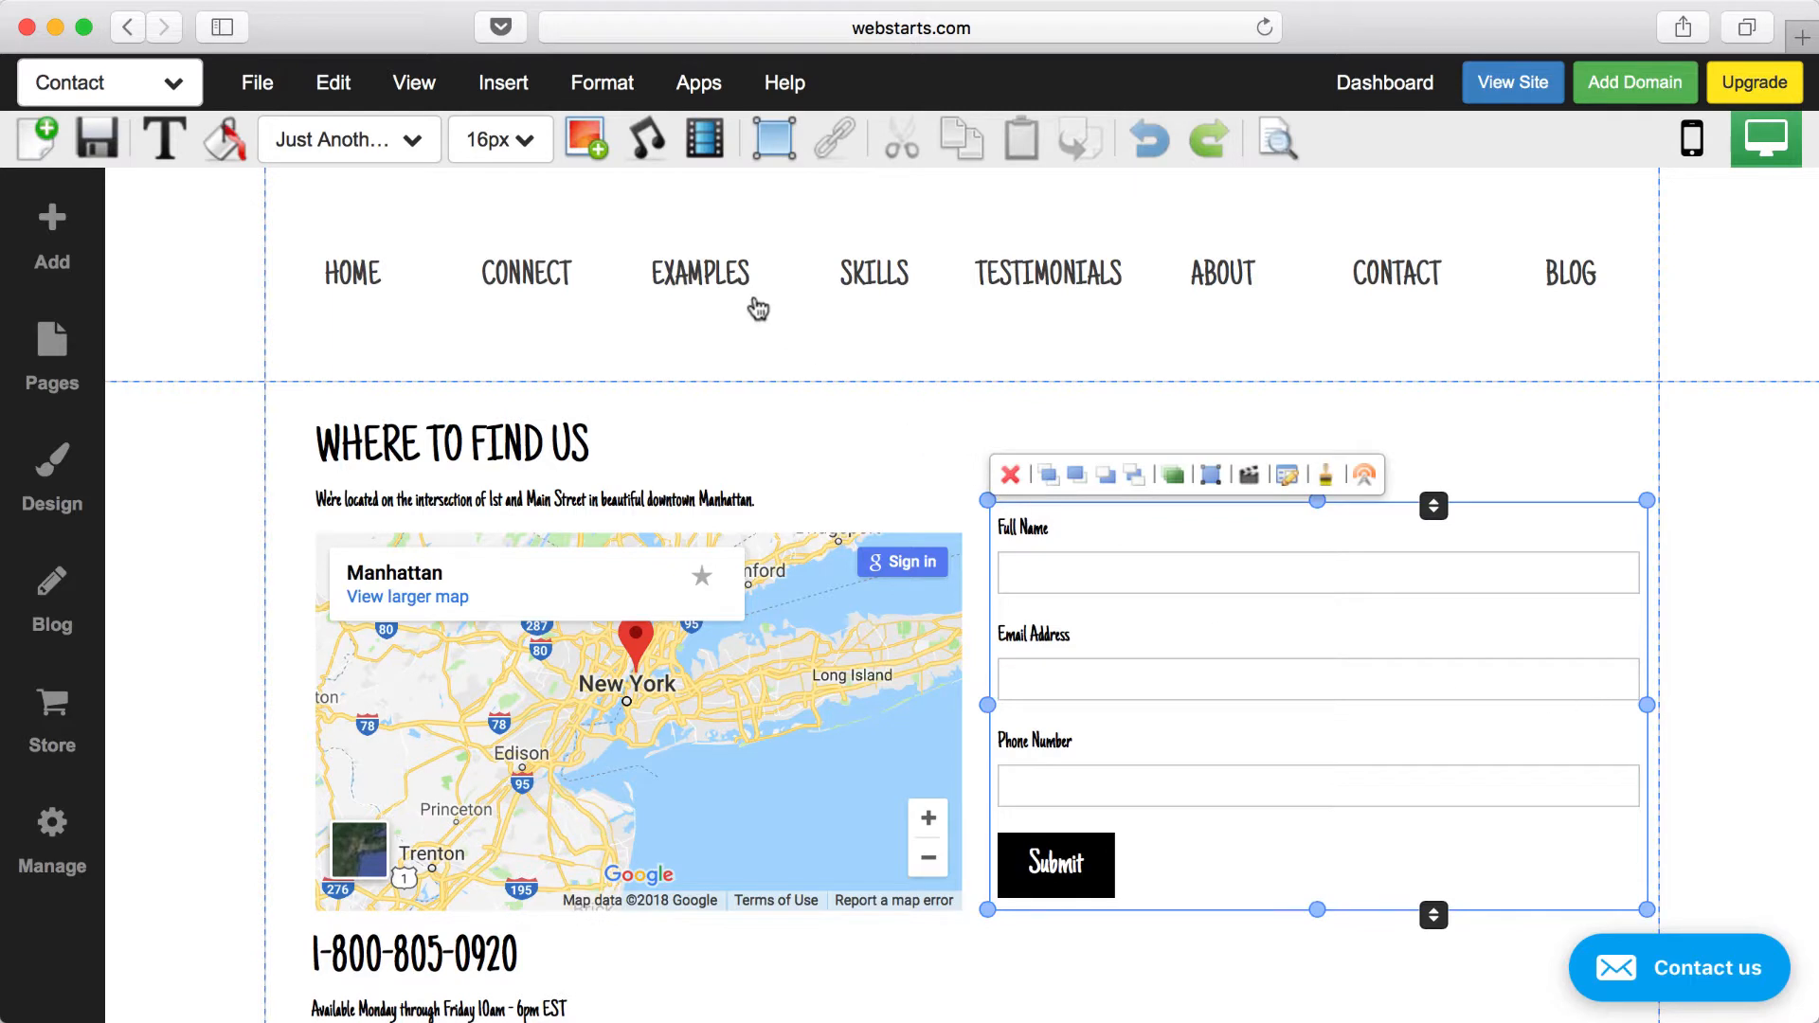
- Try Century Gothic as the form's font, and undo the font change
click(410, 152)
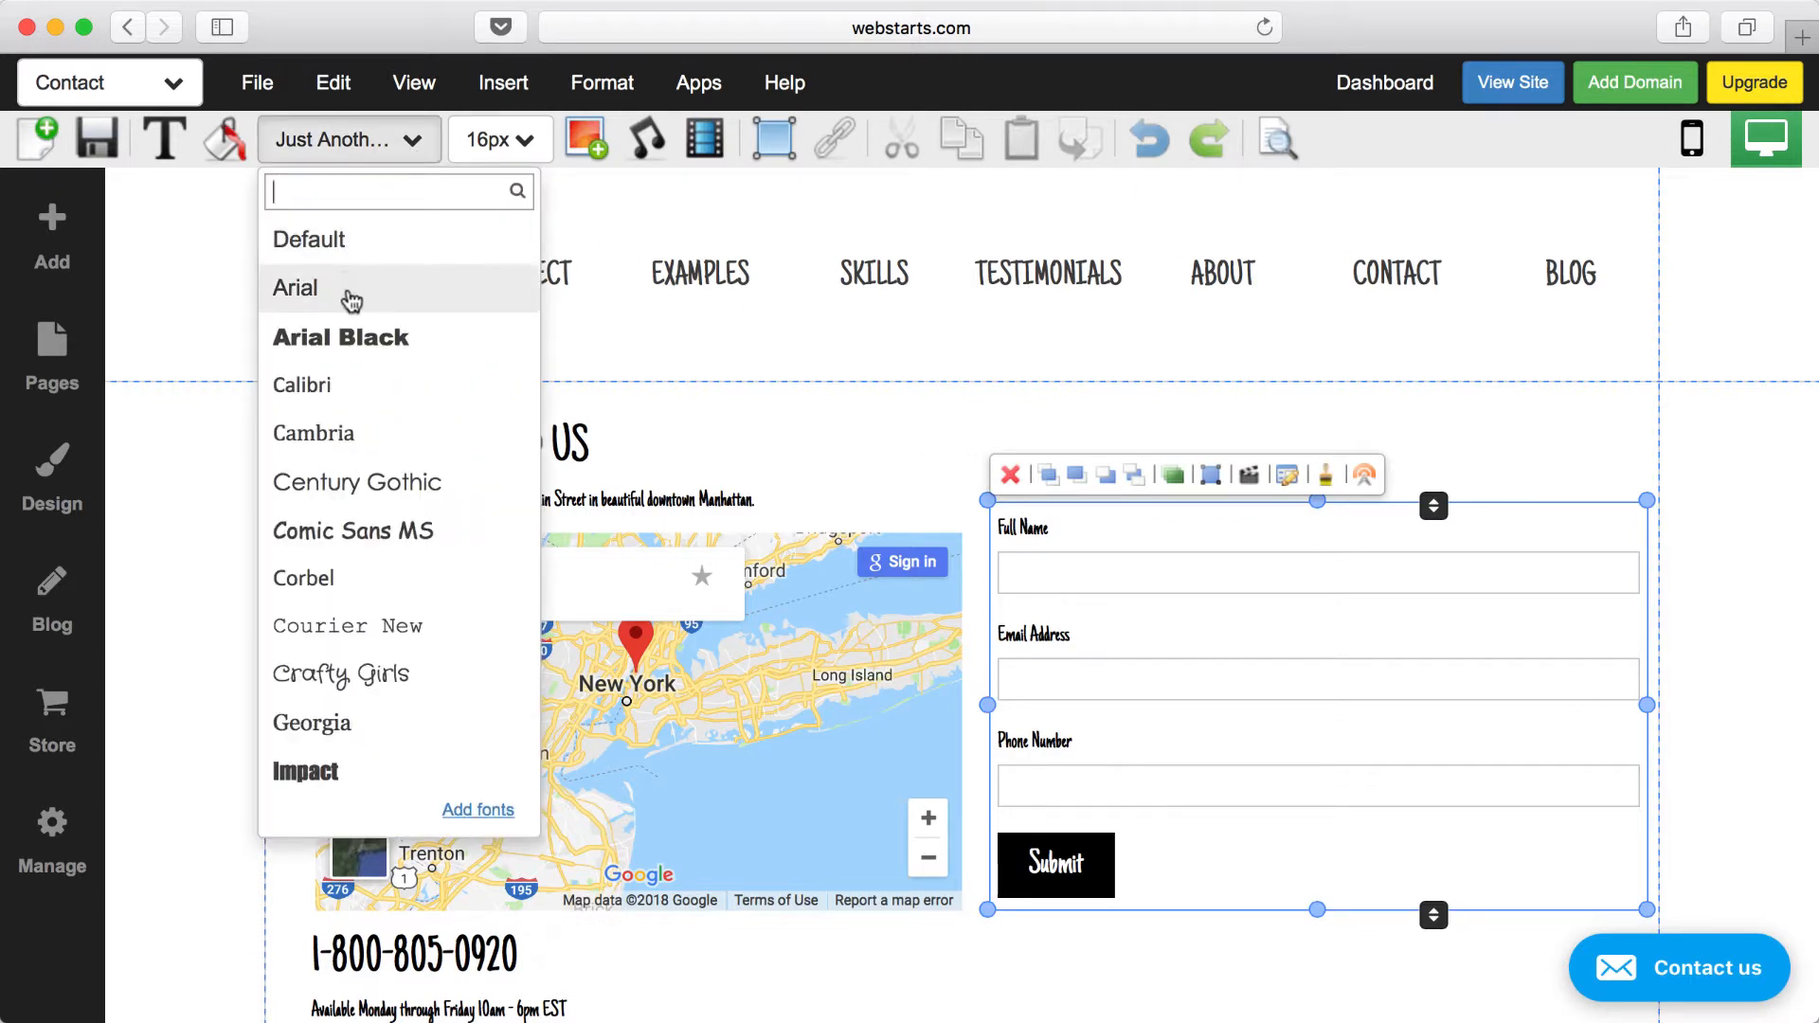
click(361, 482)
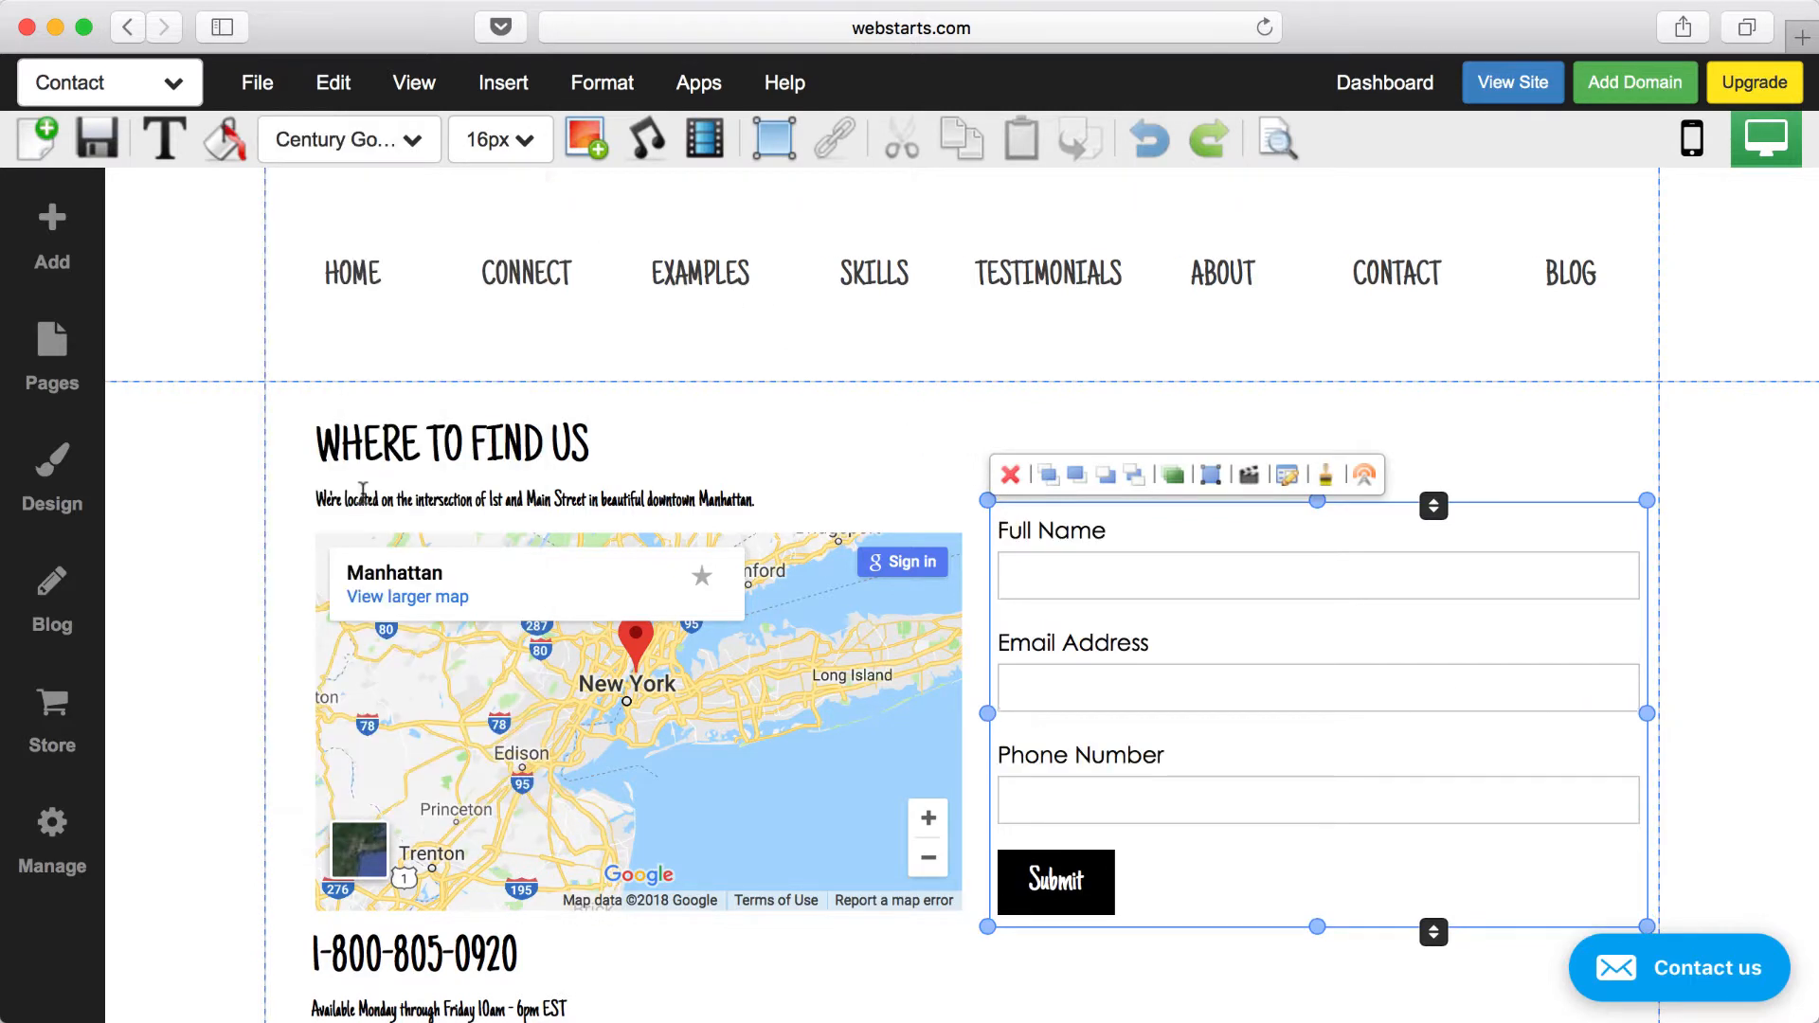
click(1149, 141)
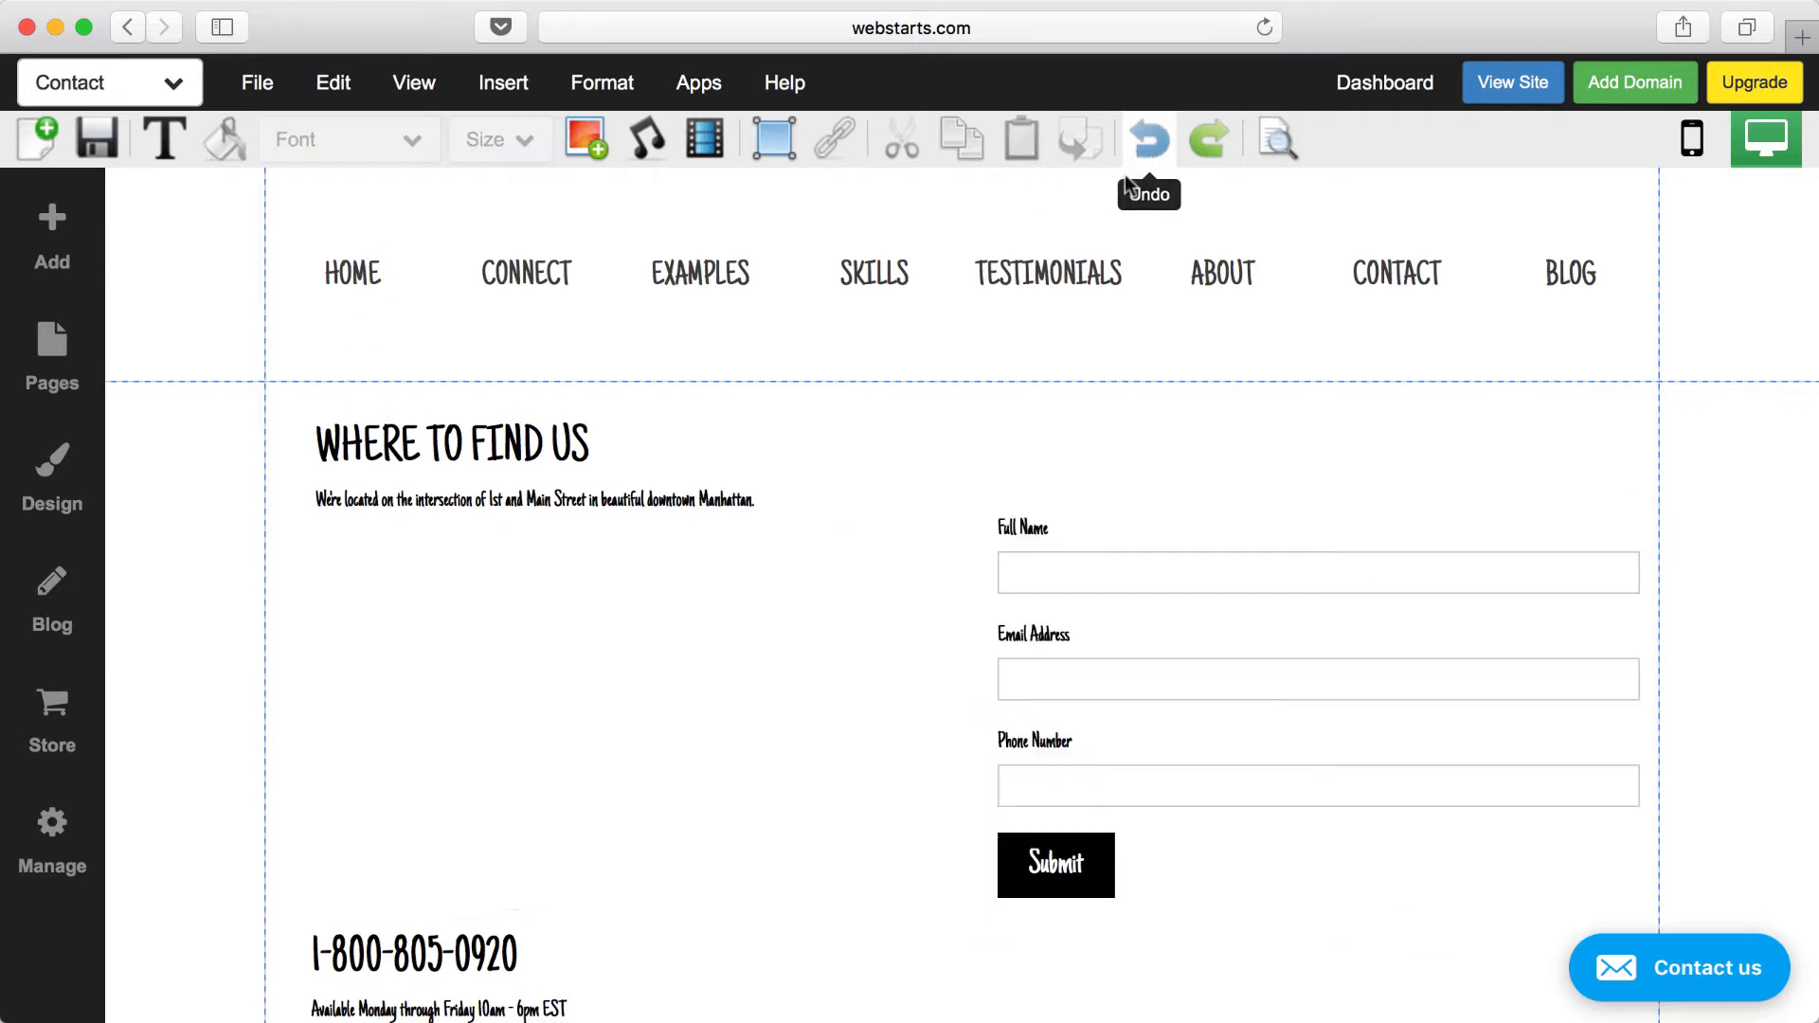
- Set the text color of the form's labels to the medium blue from the site colors
click(1130, 552)
click(224, 139)
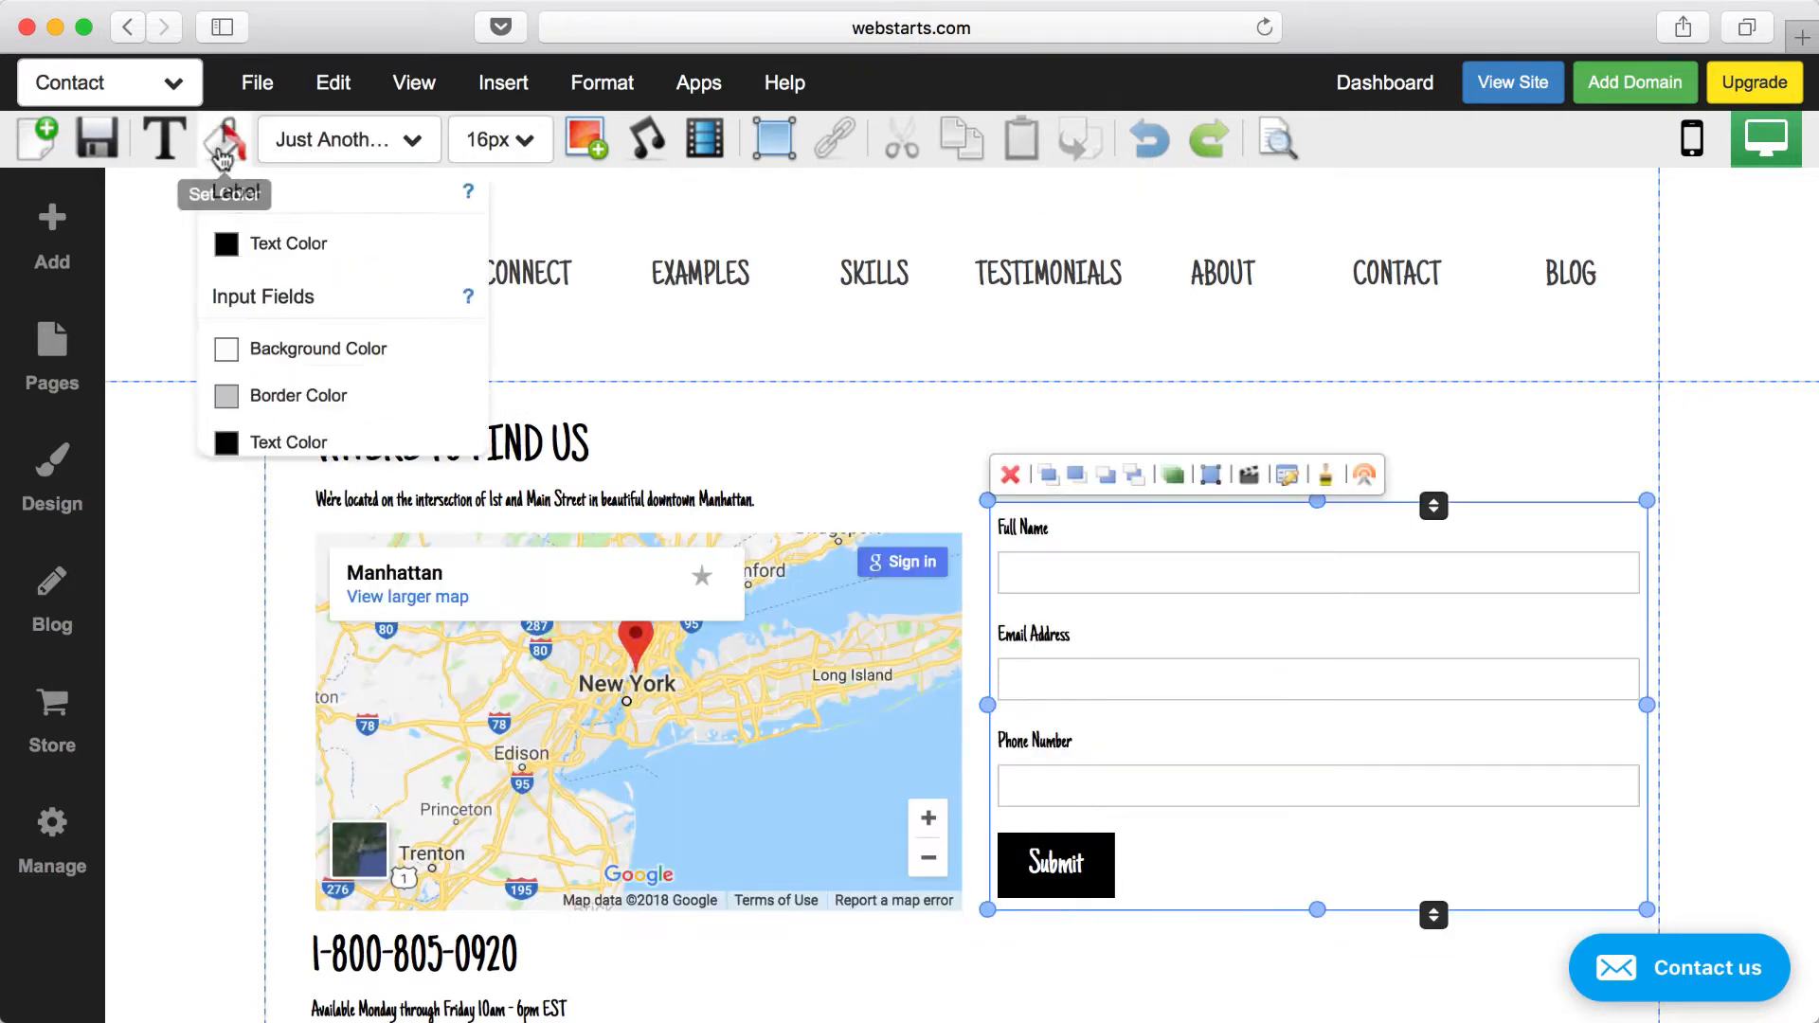
click(237, 248)
click(290, 320)
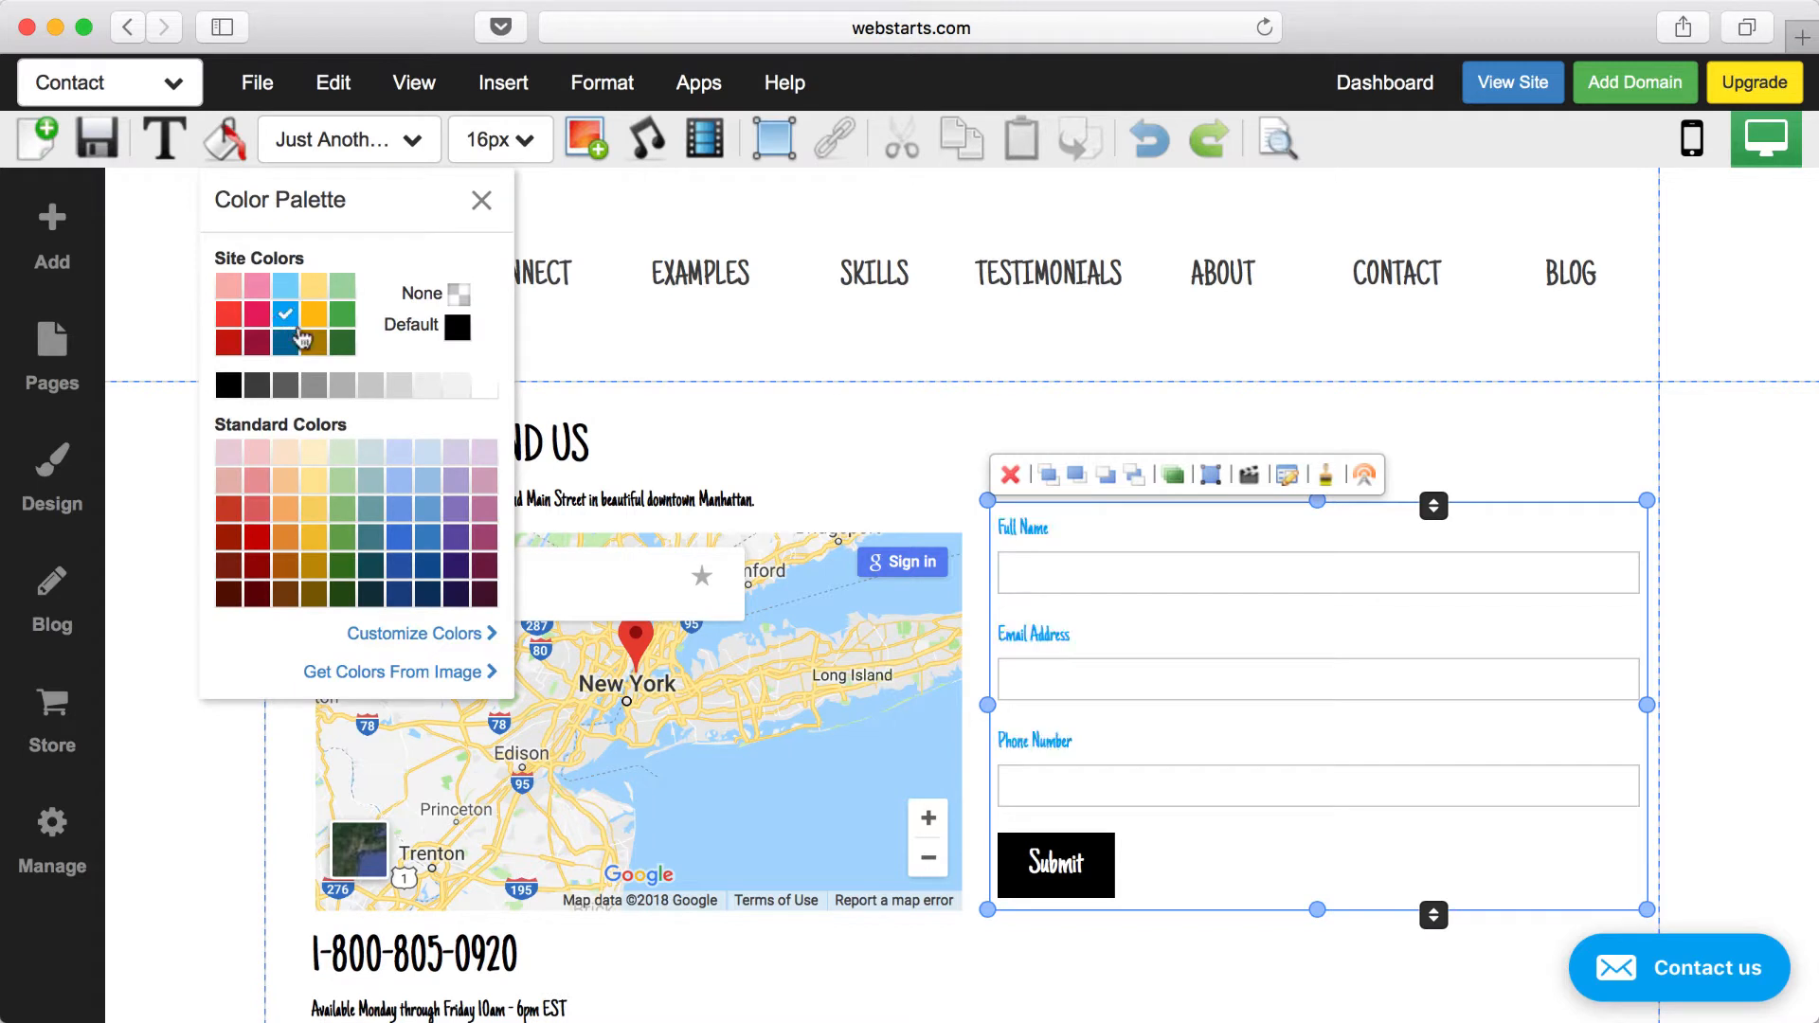
click(1763, 465)
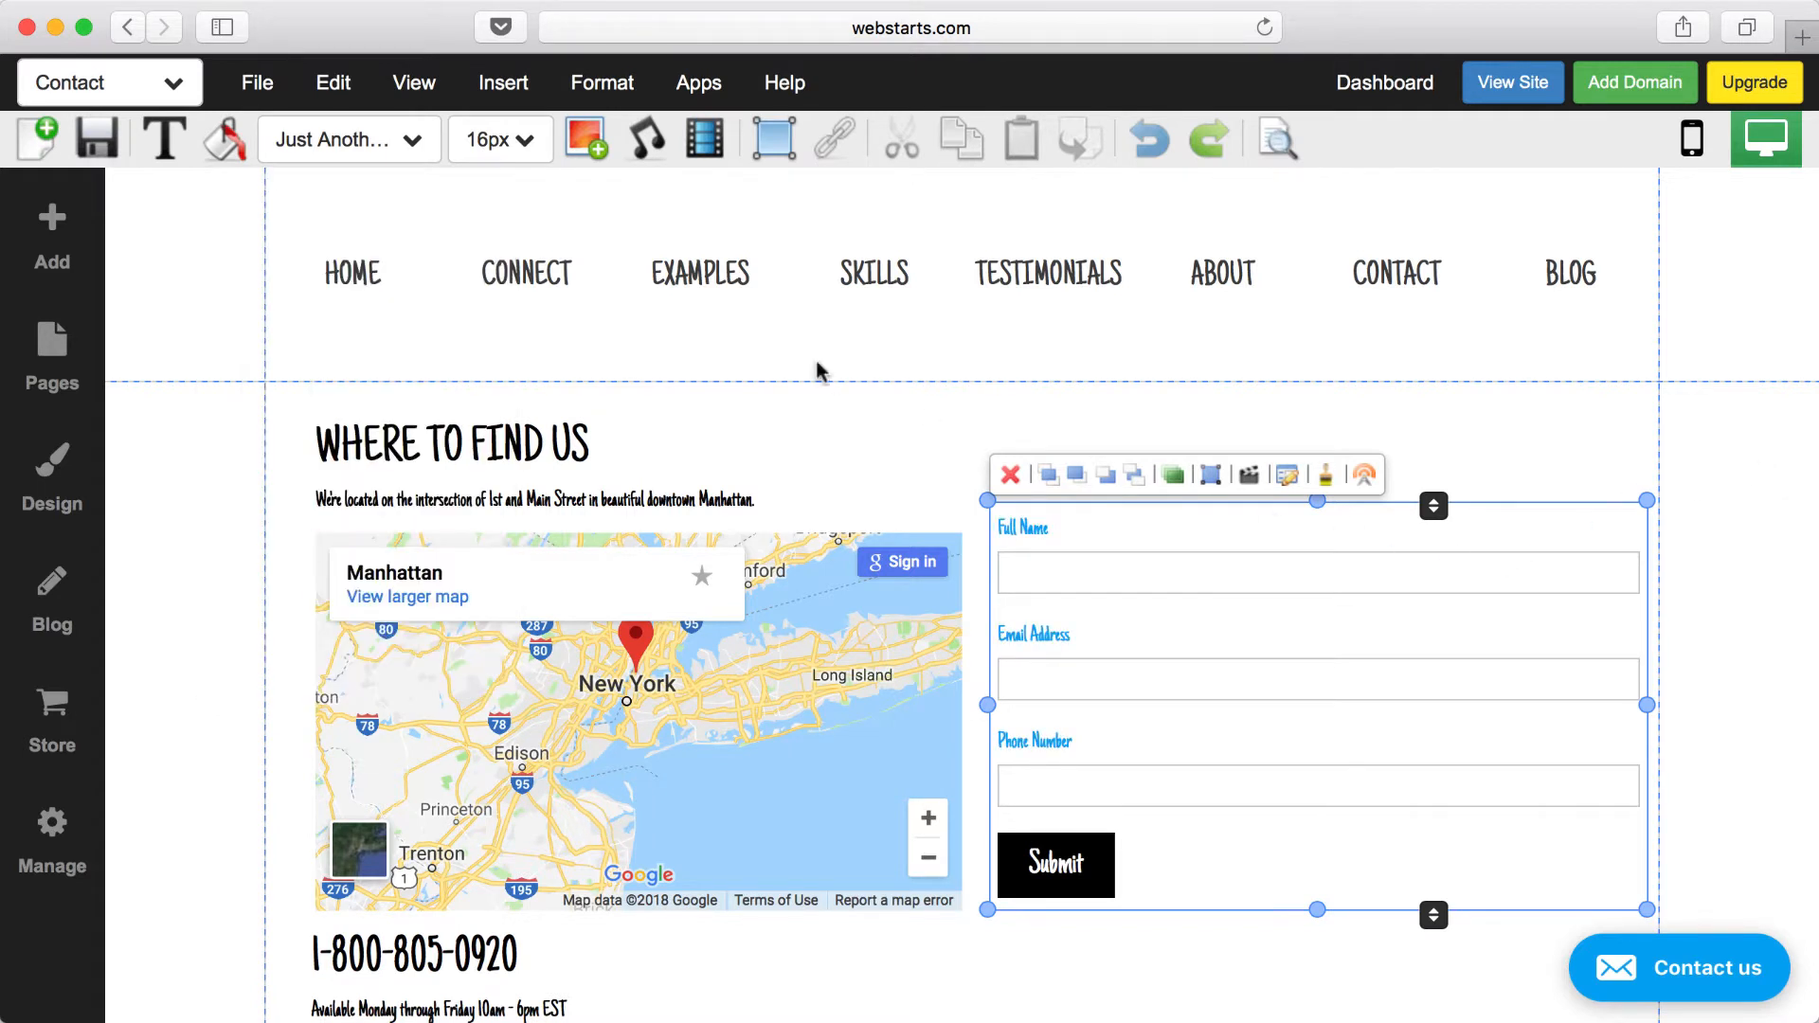
- Try the medium green site color as the Submit button's background, and undo the form's color changes
click(225, 139)
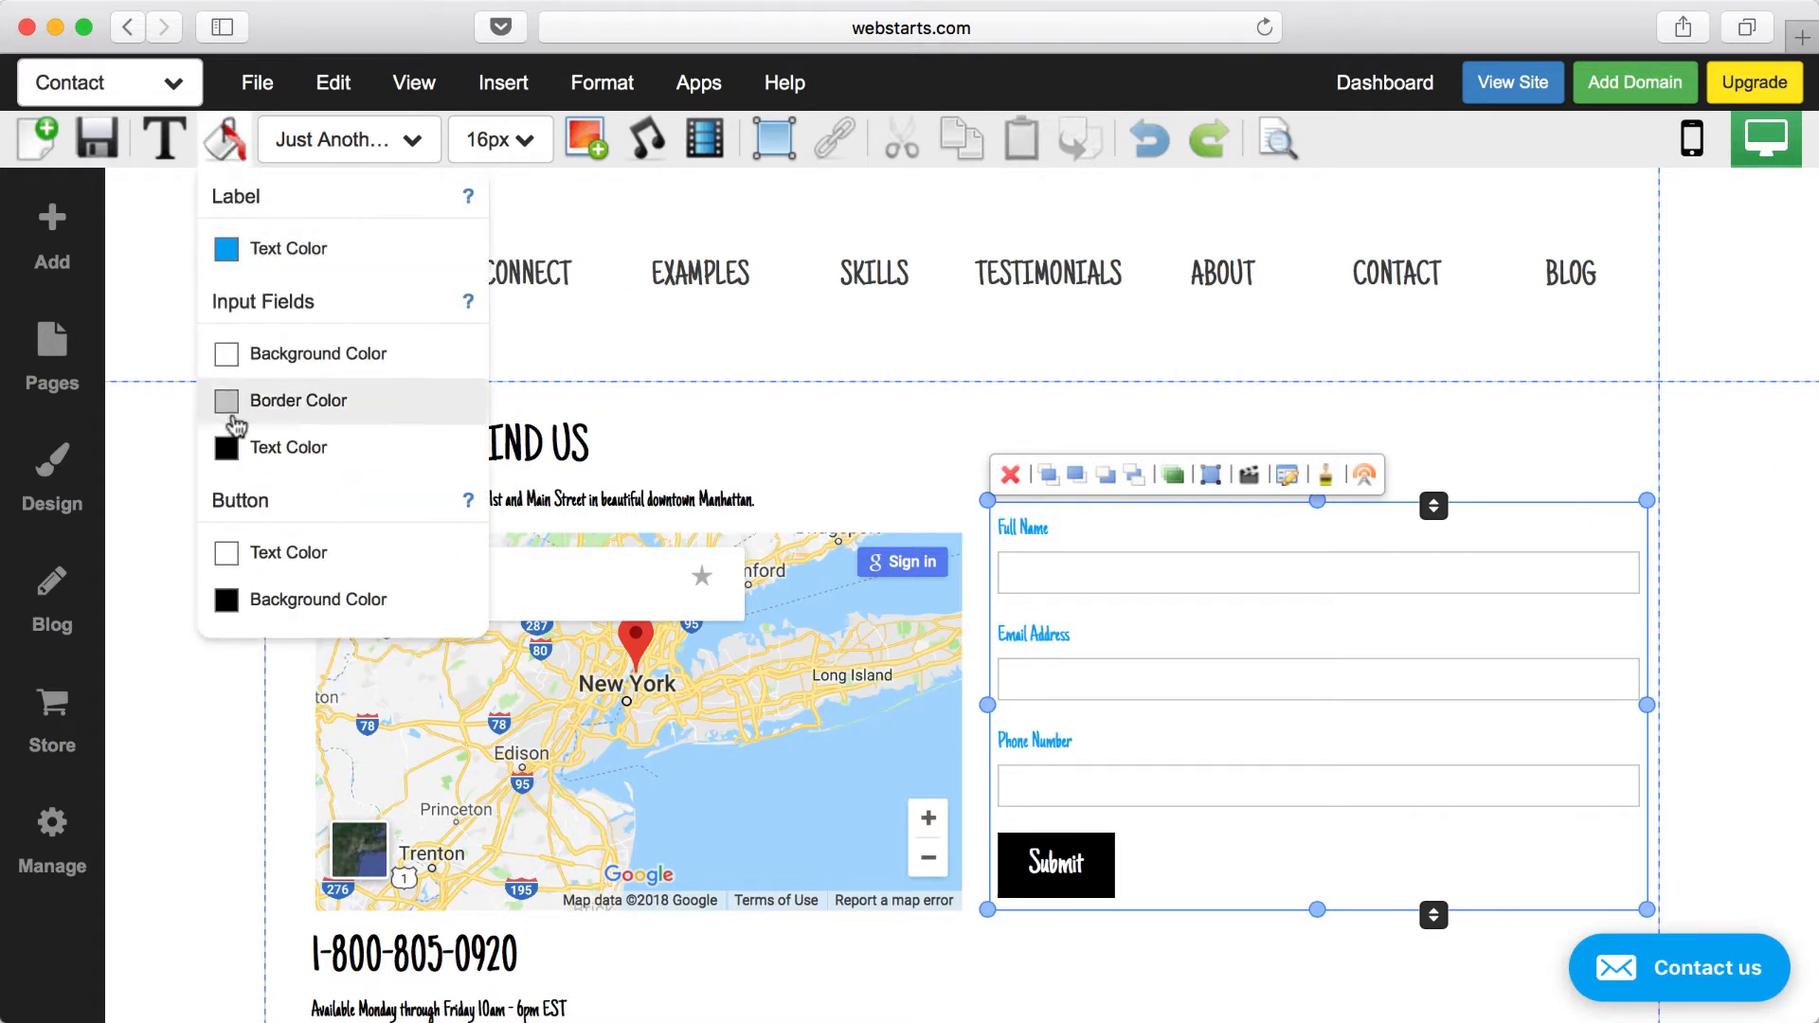
click(233, 614)
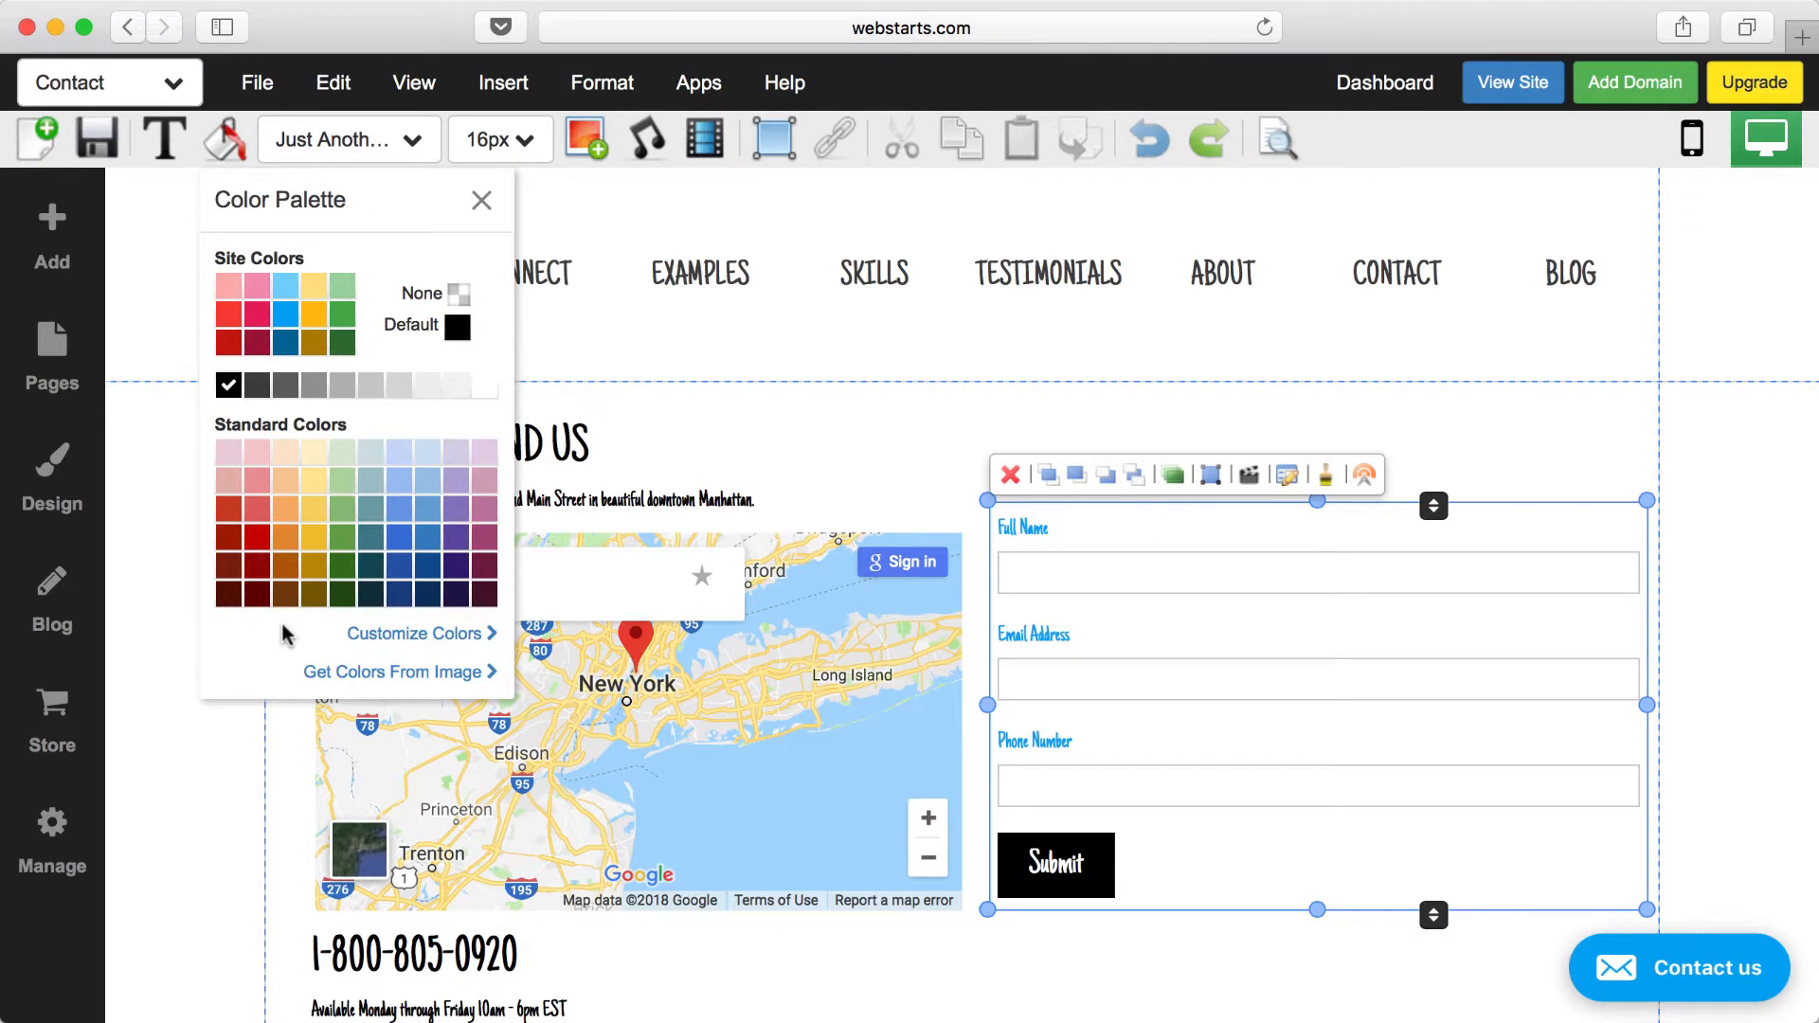
click(343, 316)
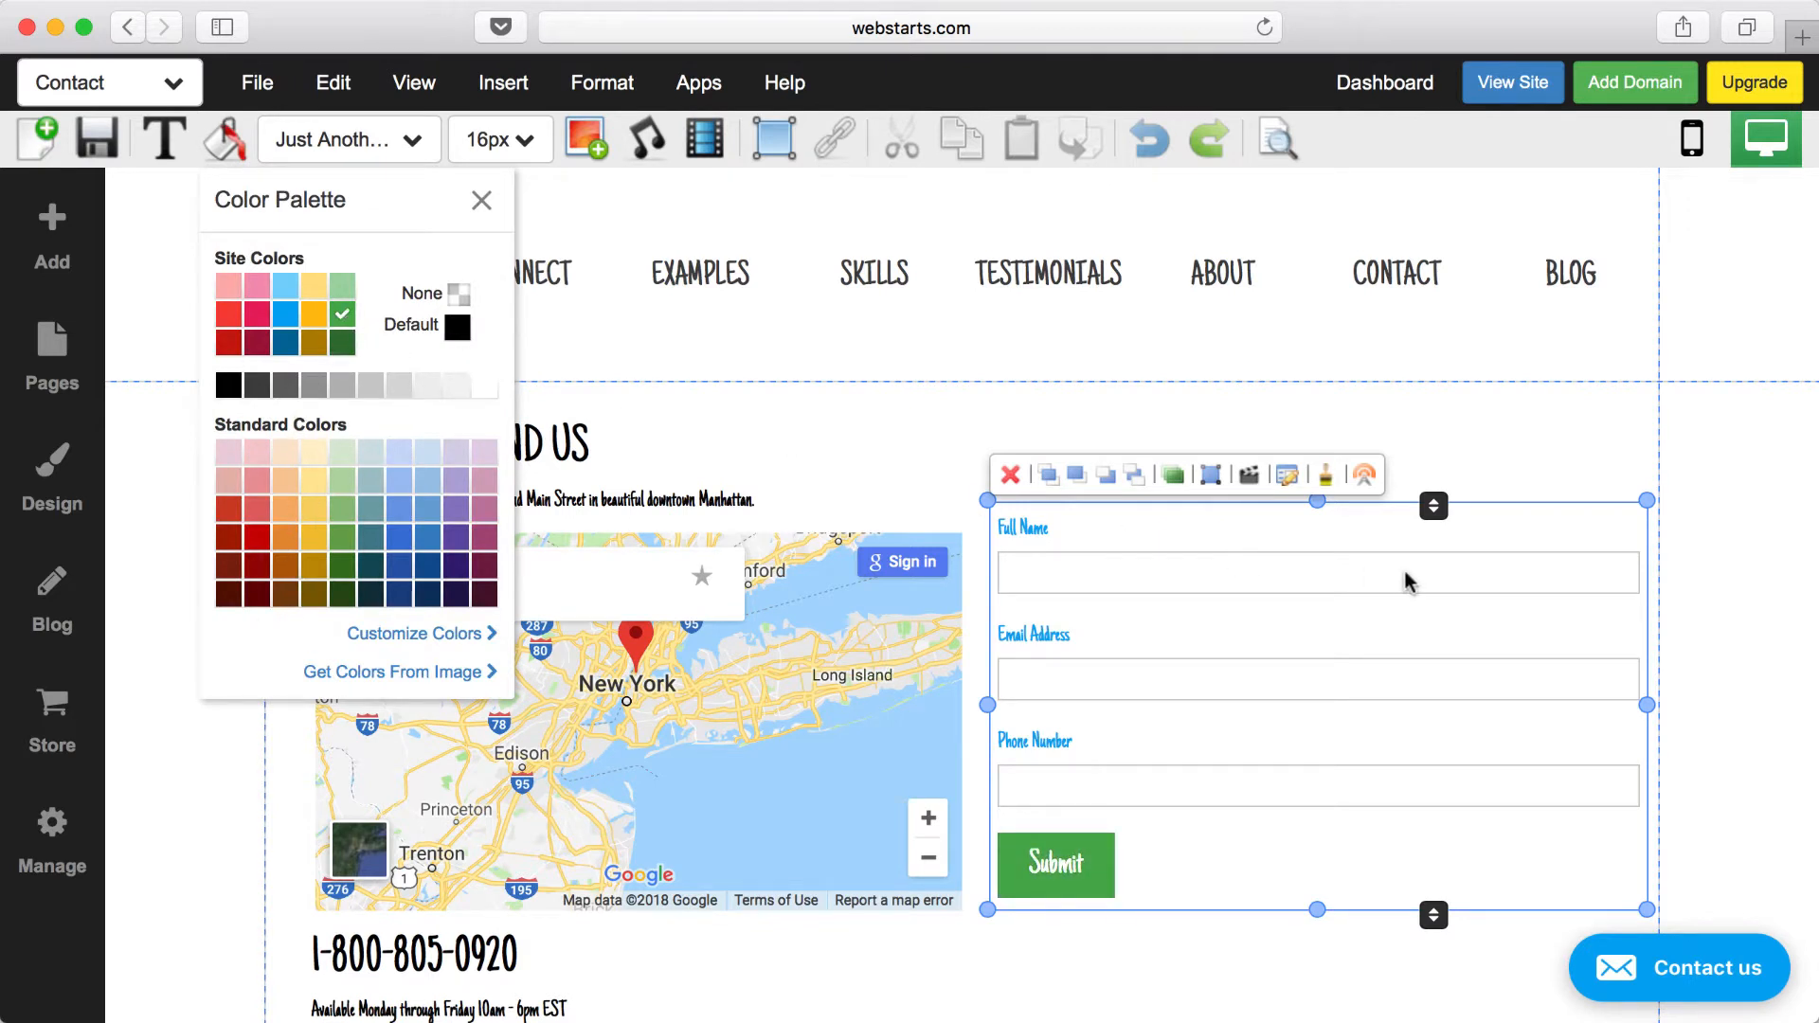
click(1149, 139)
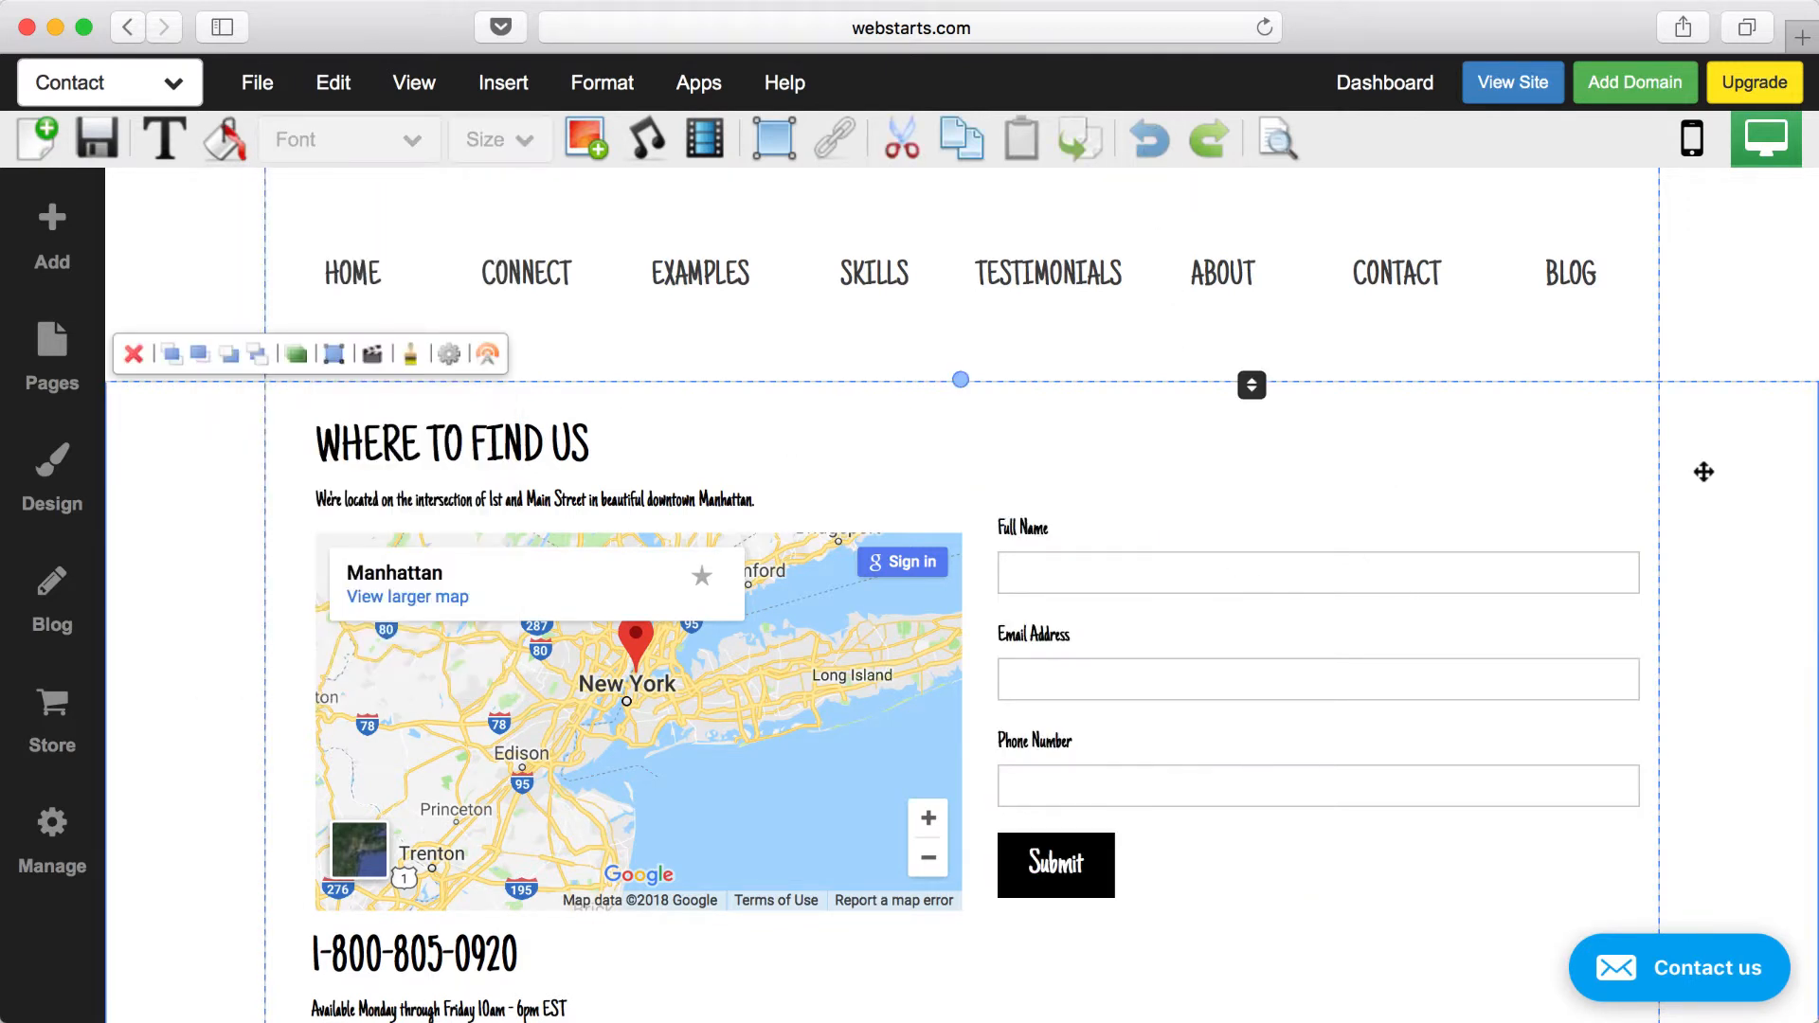
- Apply the third effect, with underlined input fields, to the contact form
click(1402, 585)
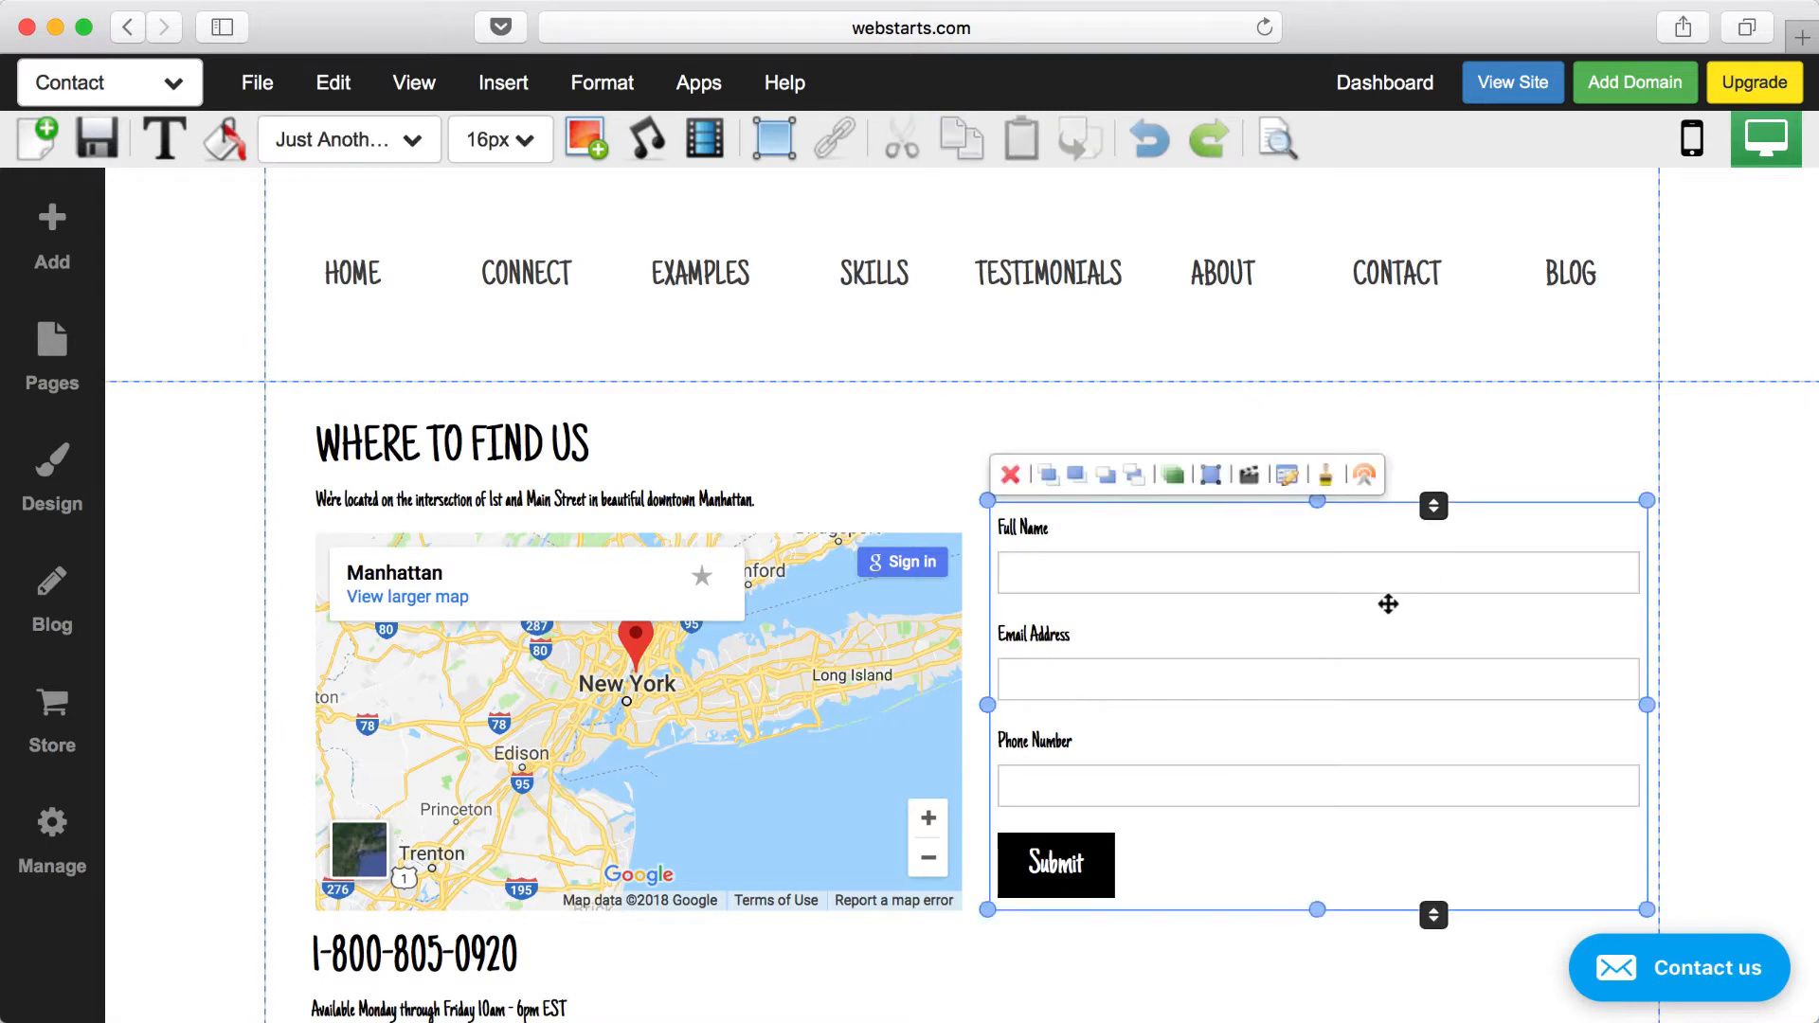
click(1326, 476)
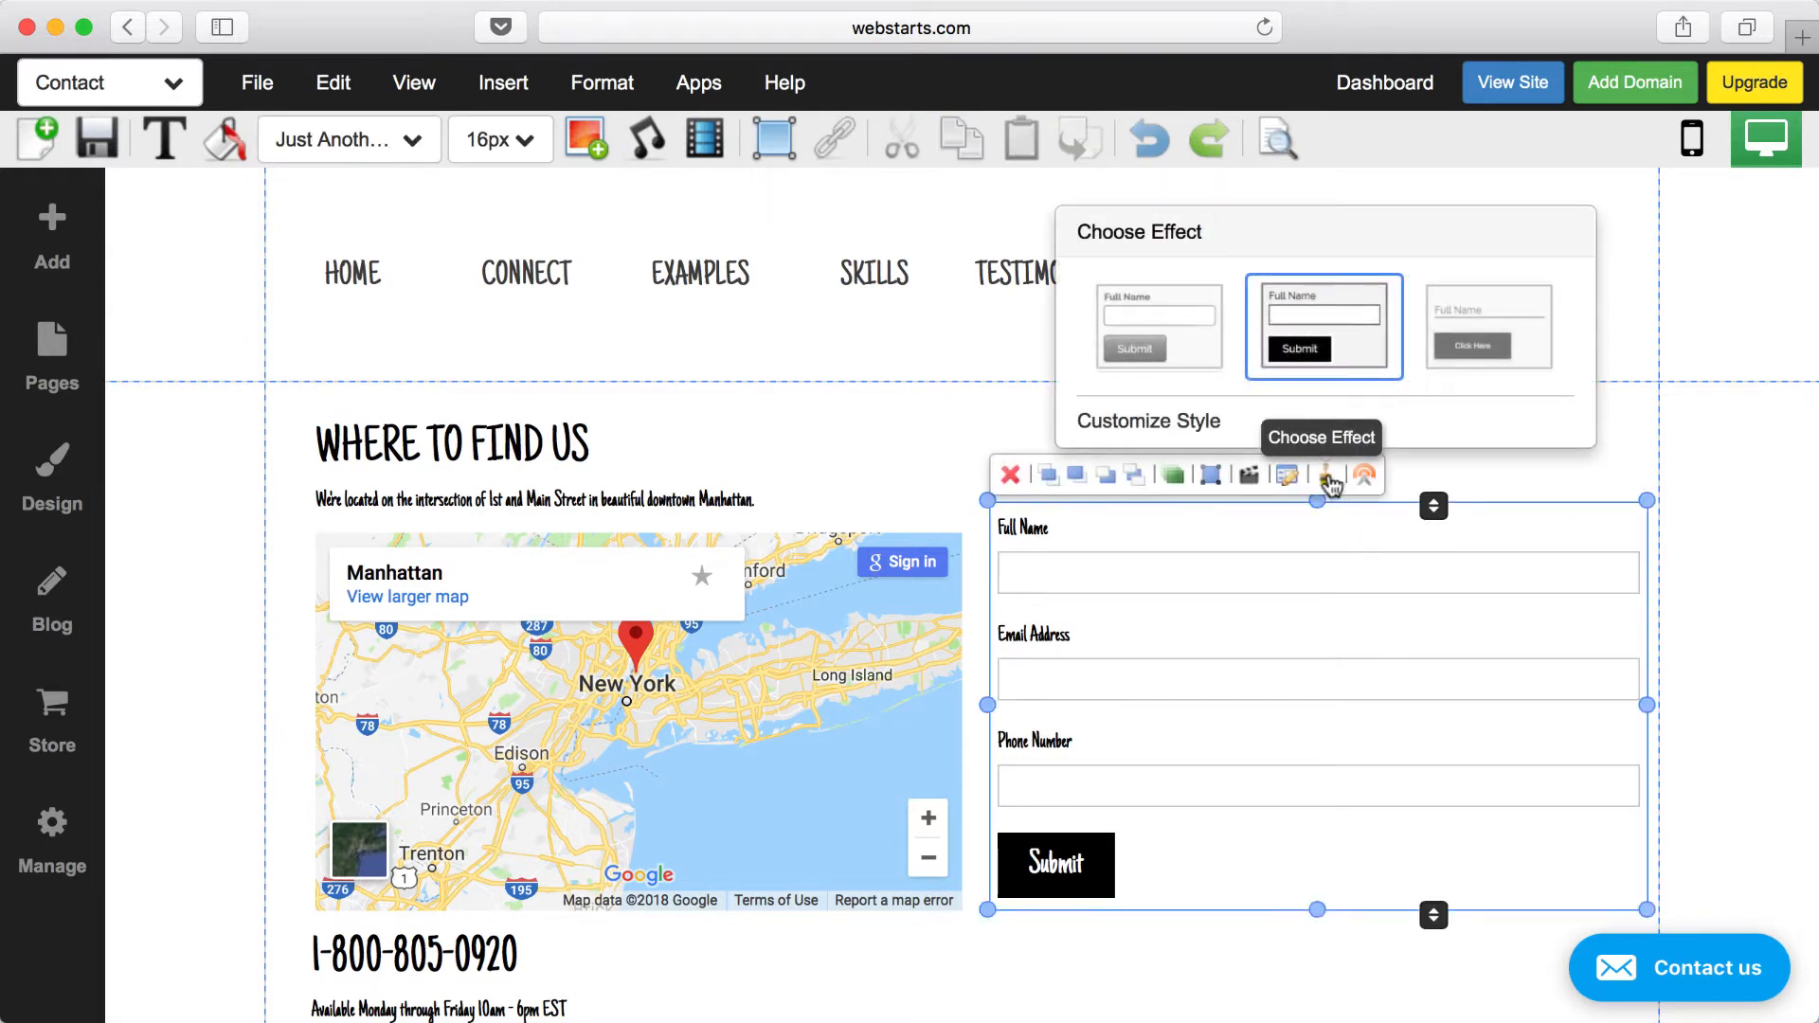
click(1554, 349)
click(1696, 502)
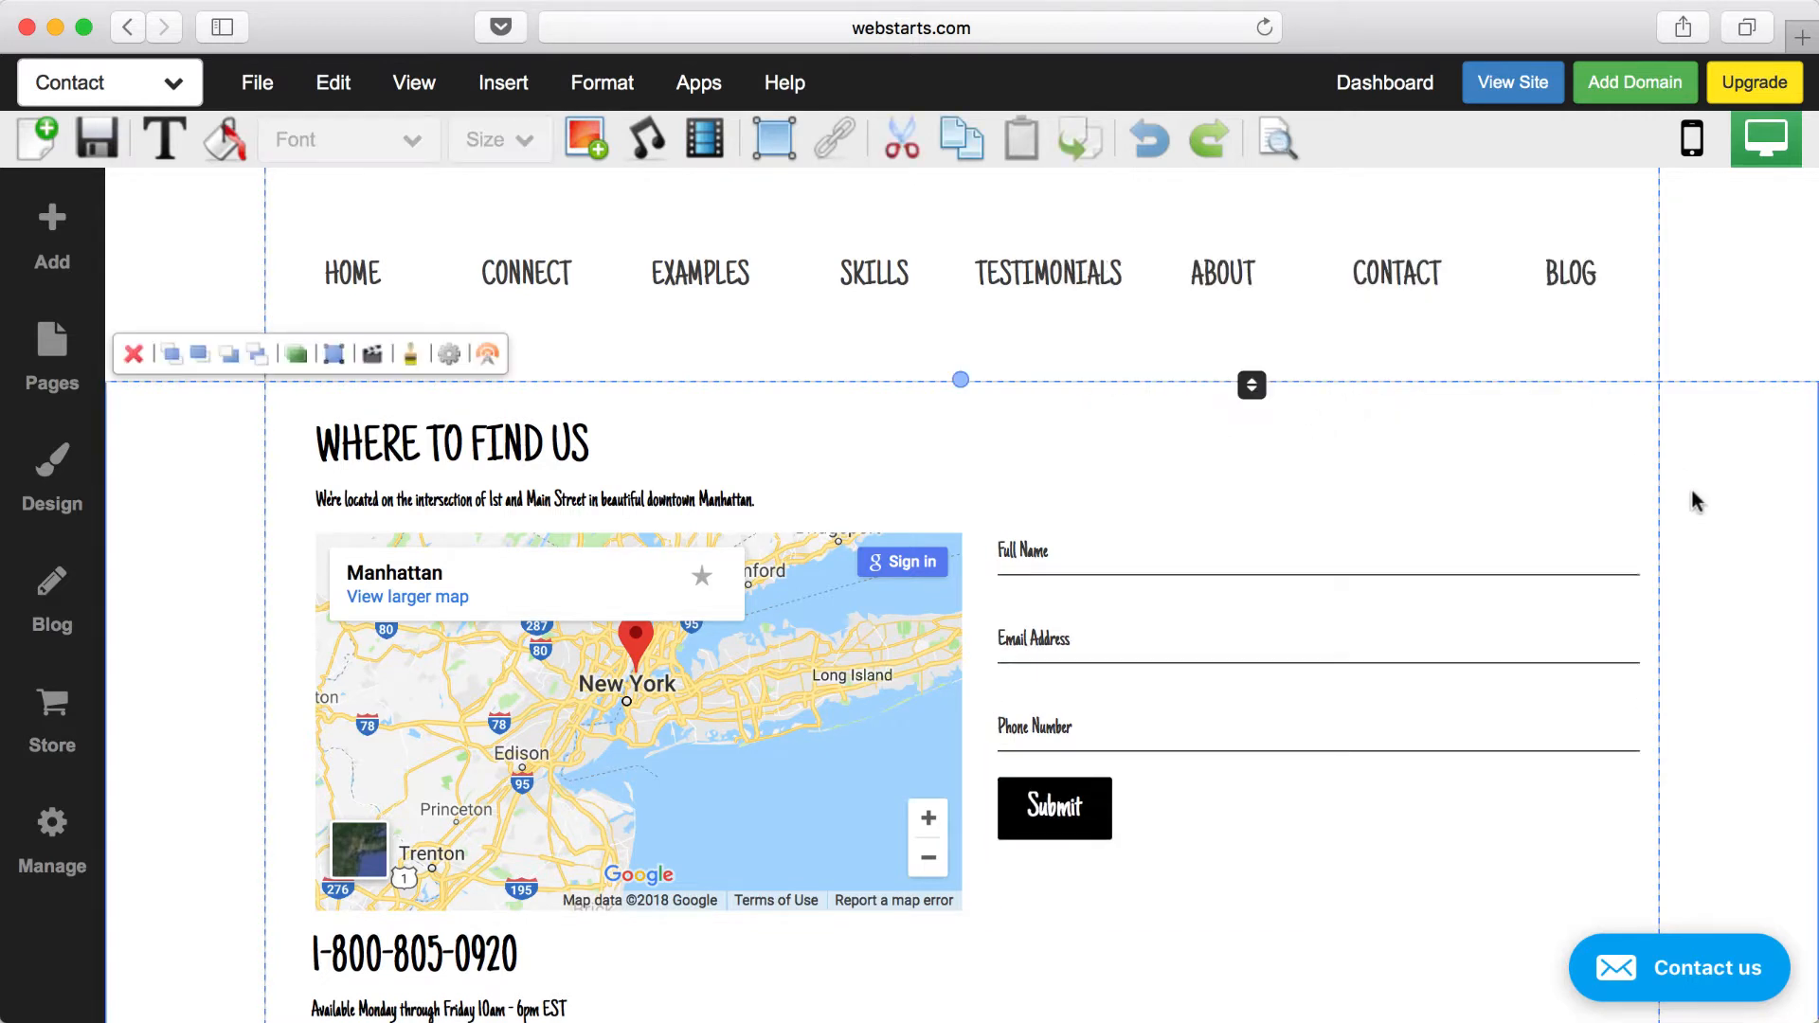
- Examine the custom style settings available for the contact form, and close them
click(1490, 621)
click(1324, 477)
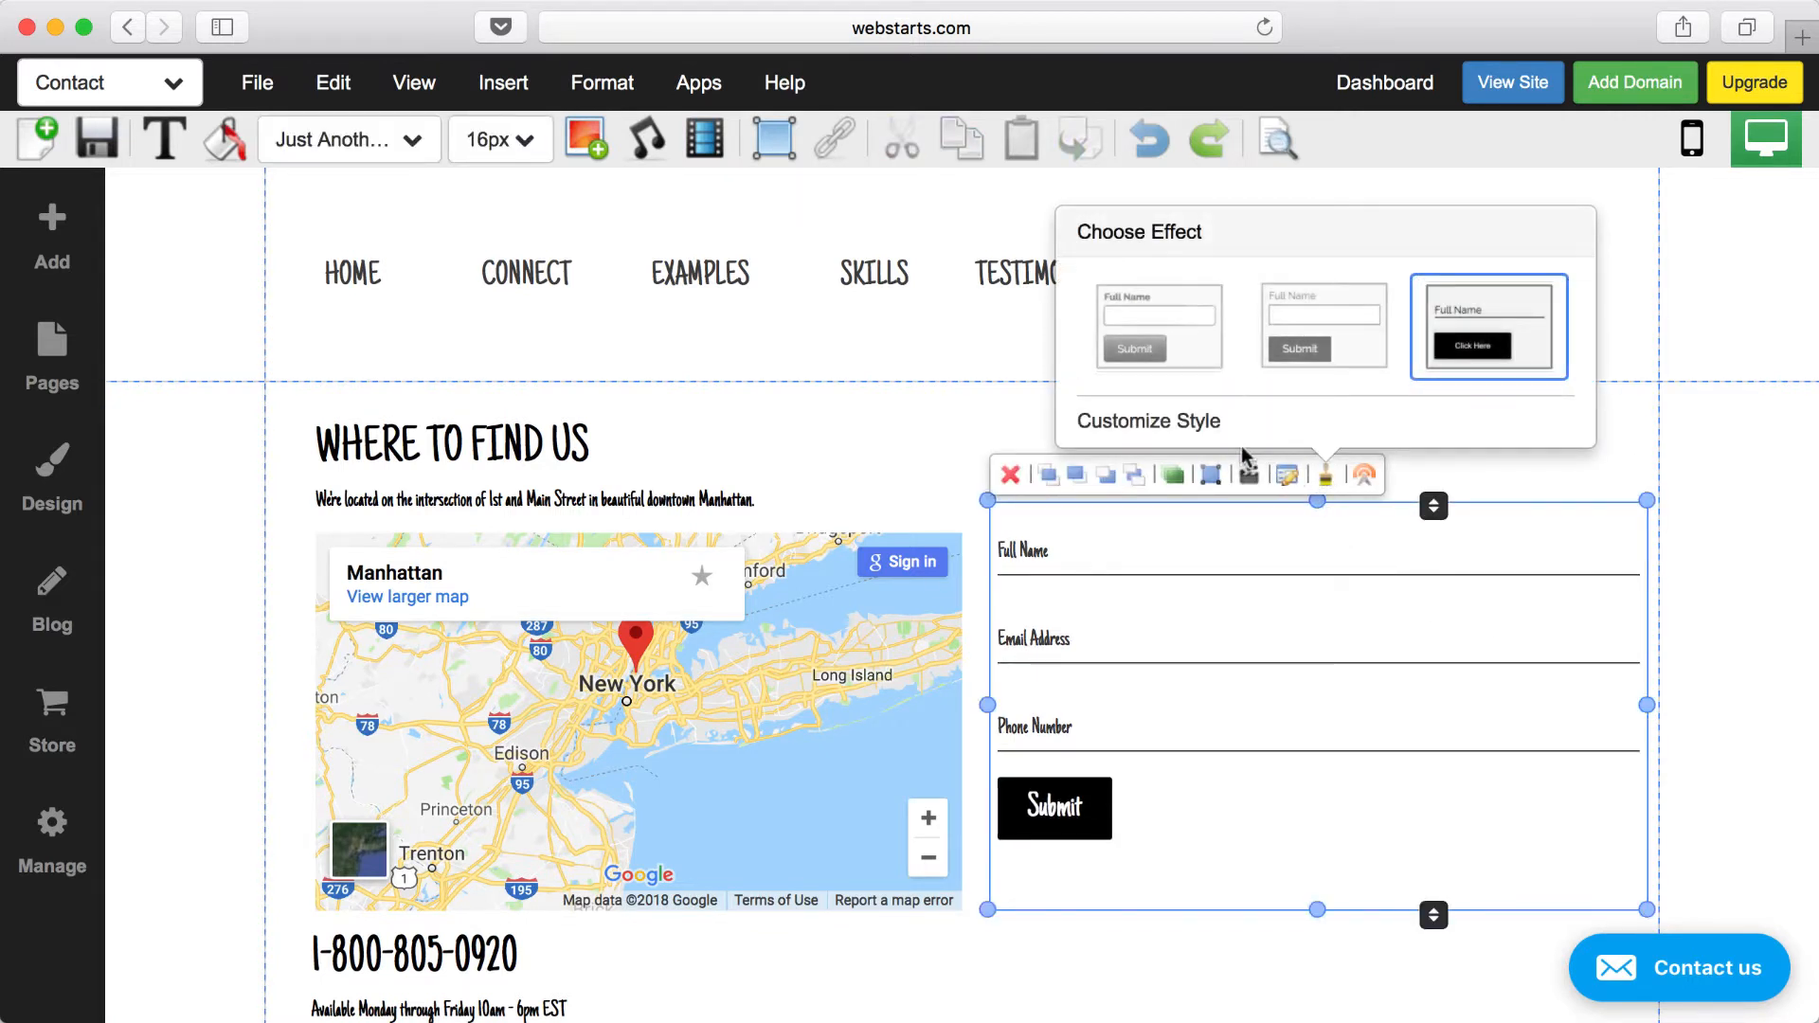
click(1202, 428)
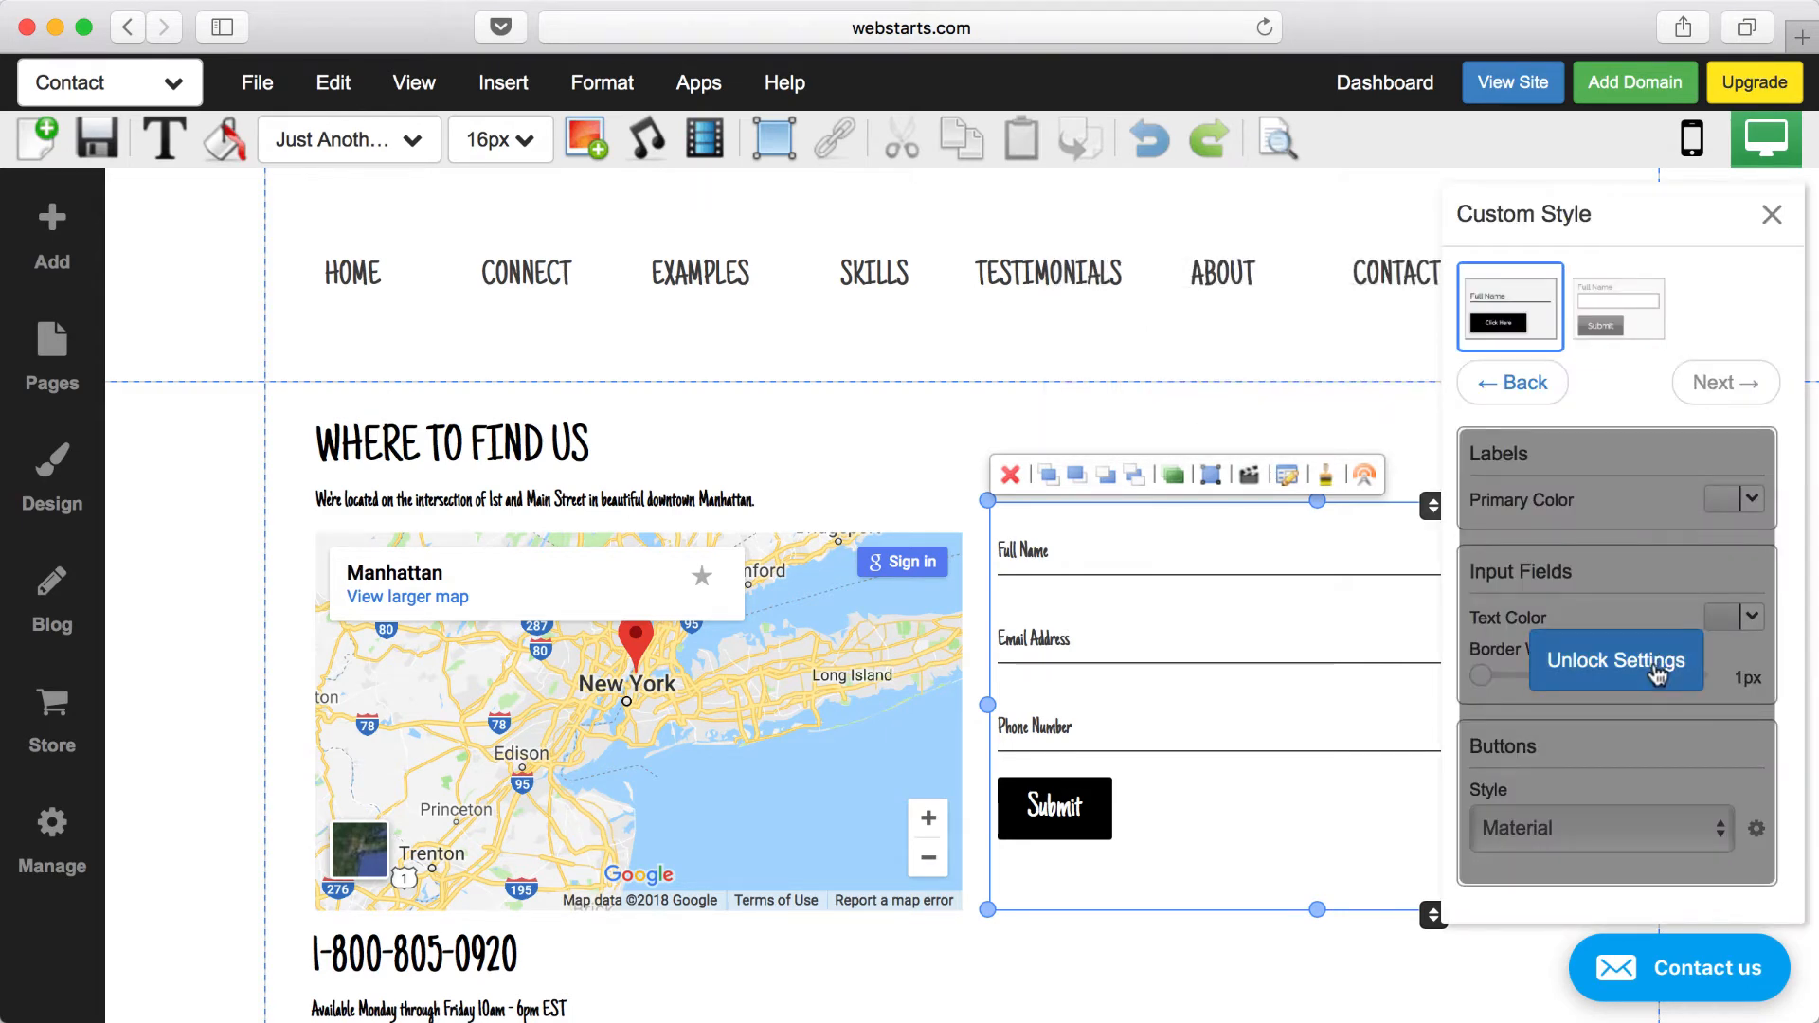
click(1339, 405)
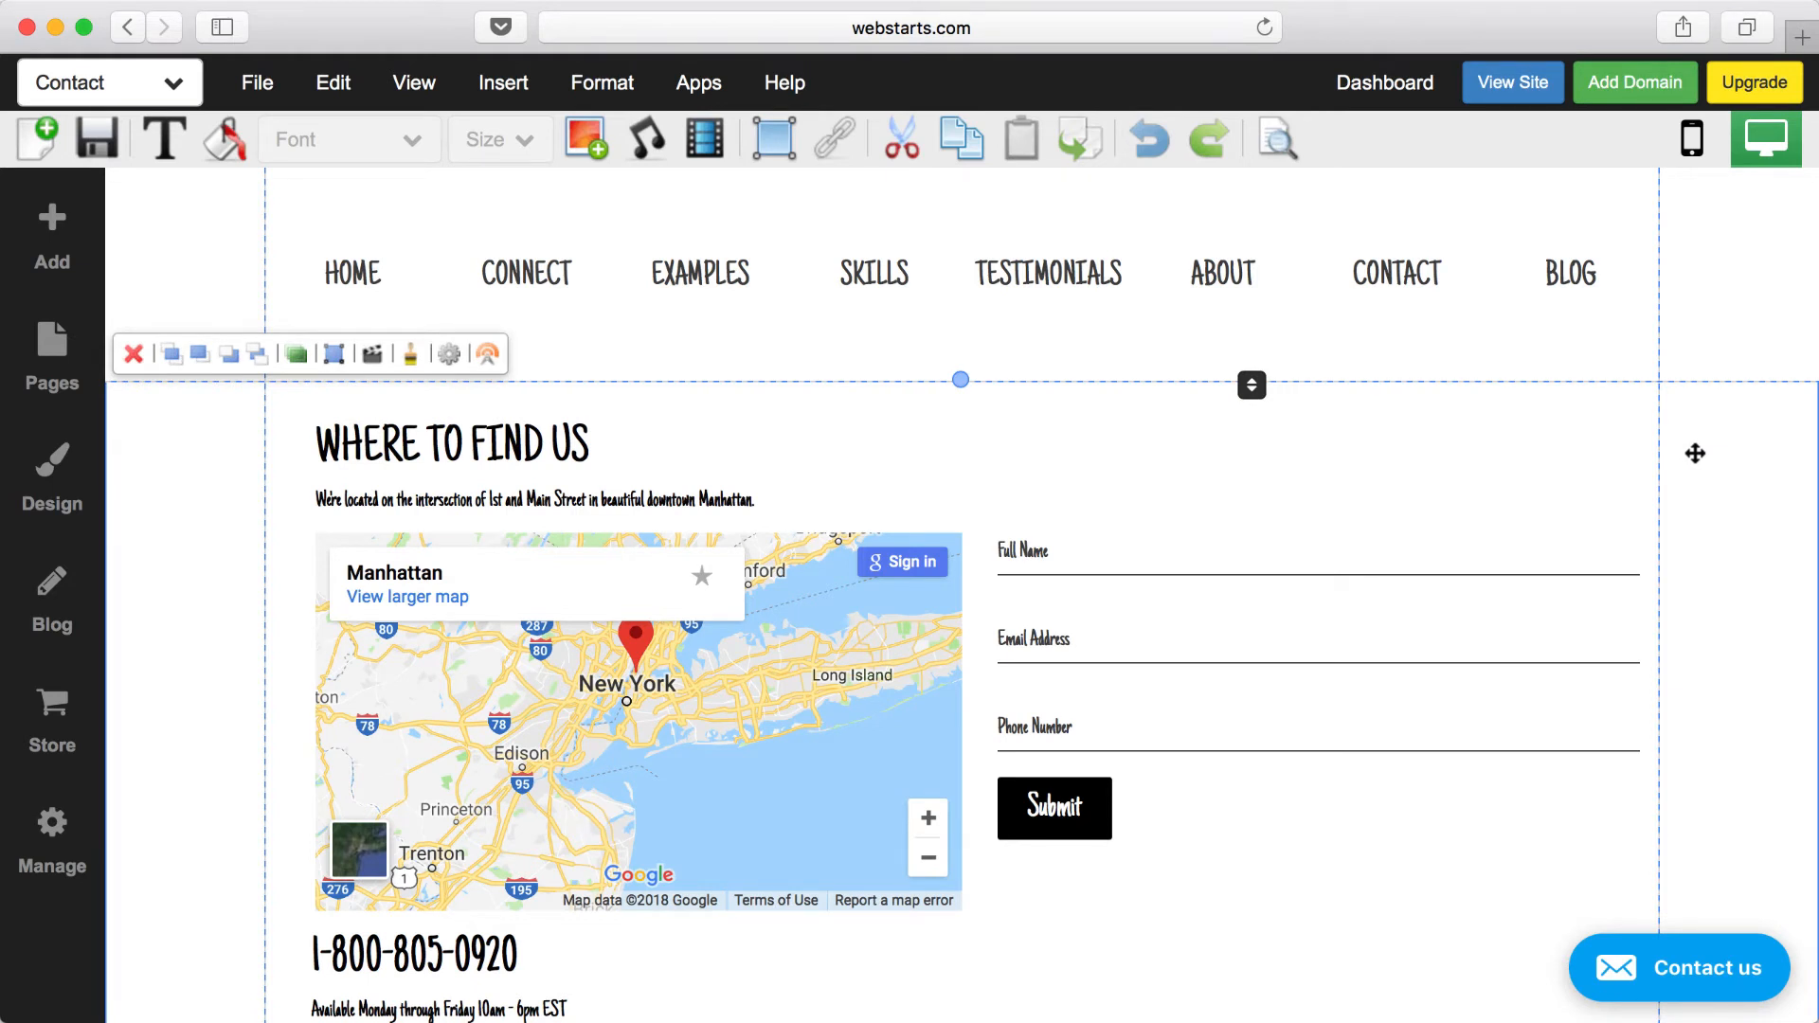
- Reopen the form for editing, add Single Line Text, Dropdown, Checkboxes and Multiple Choice fields, and update the form
double_click(1292, 608)
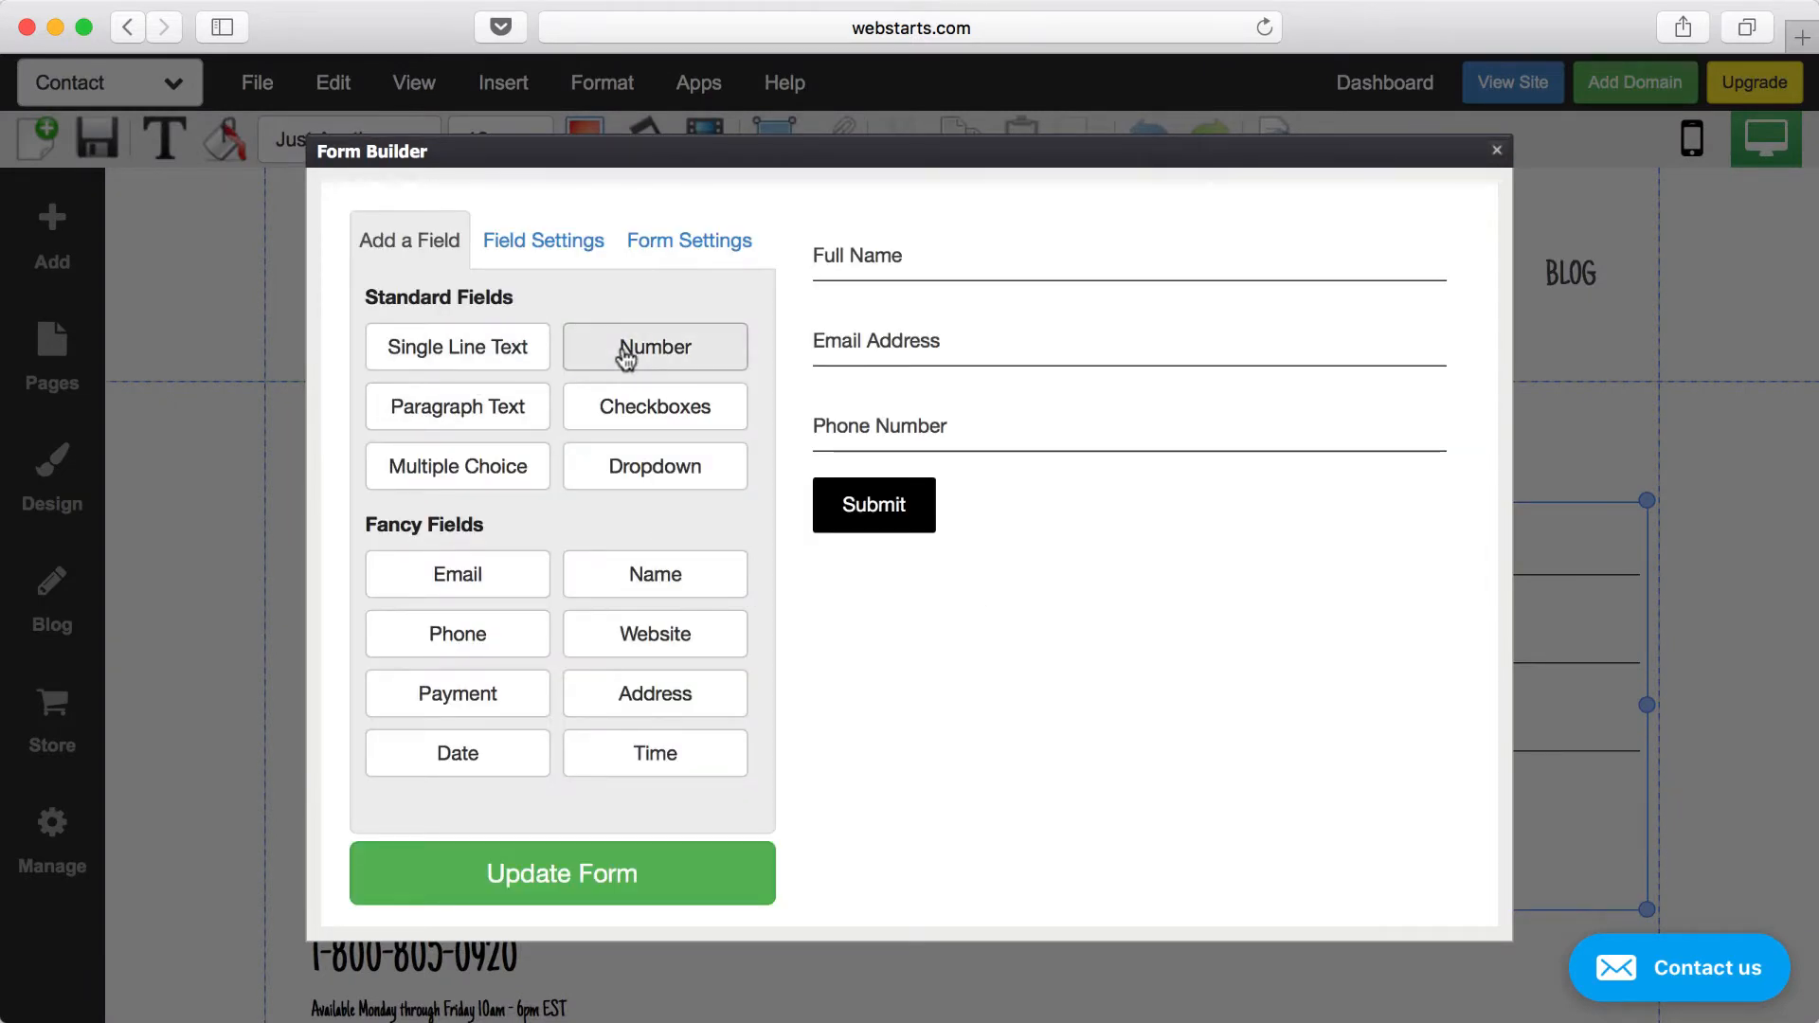
click(532, 368)
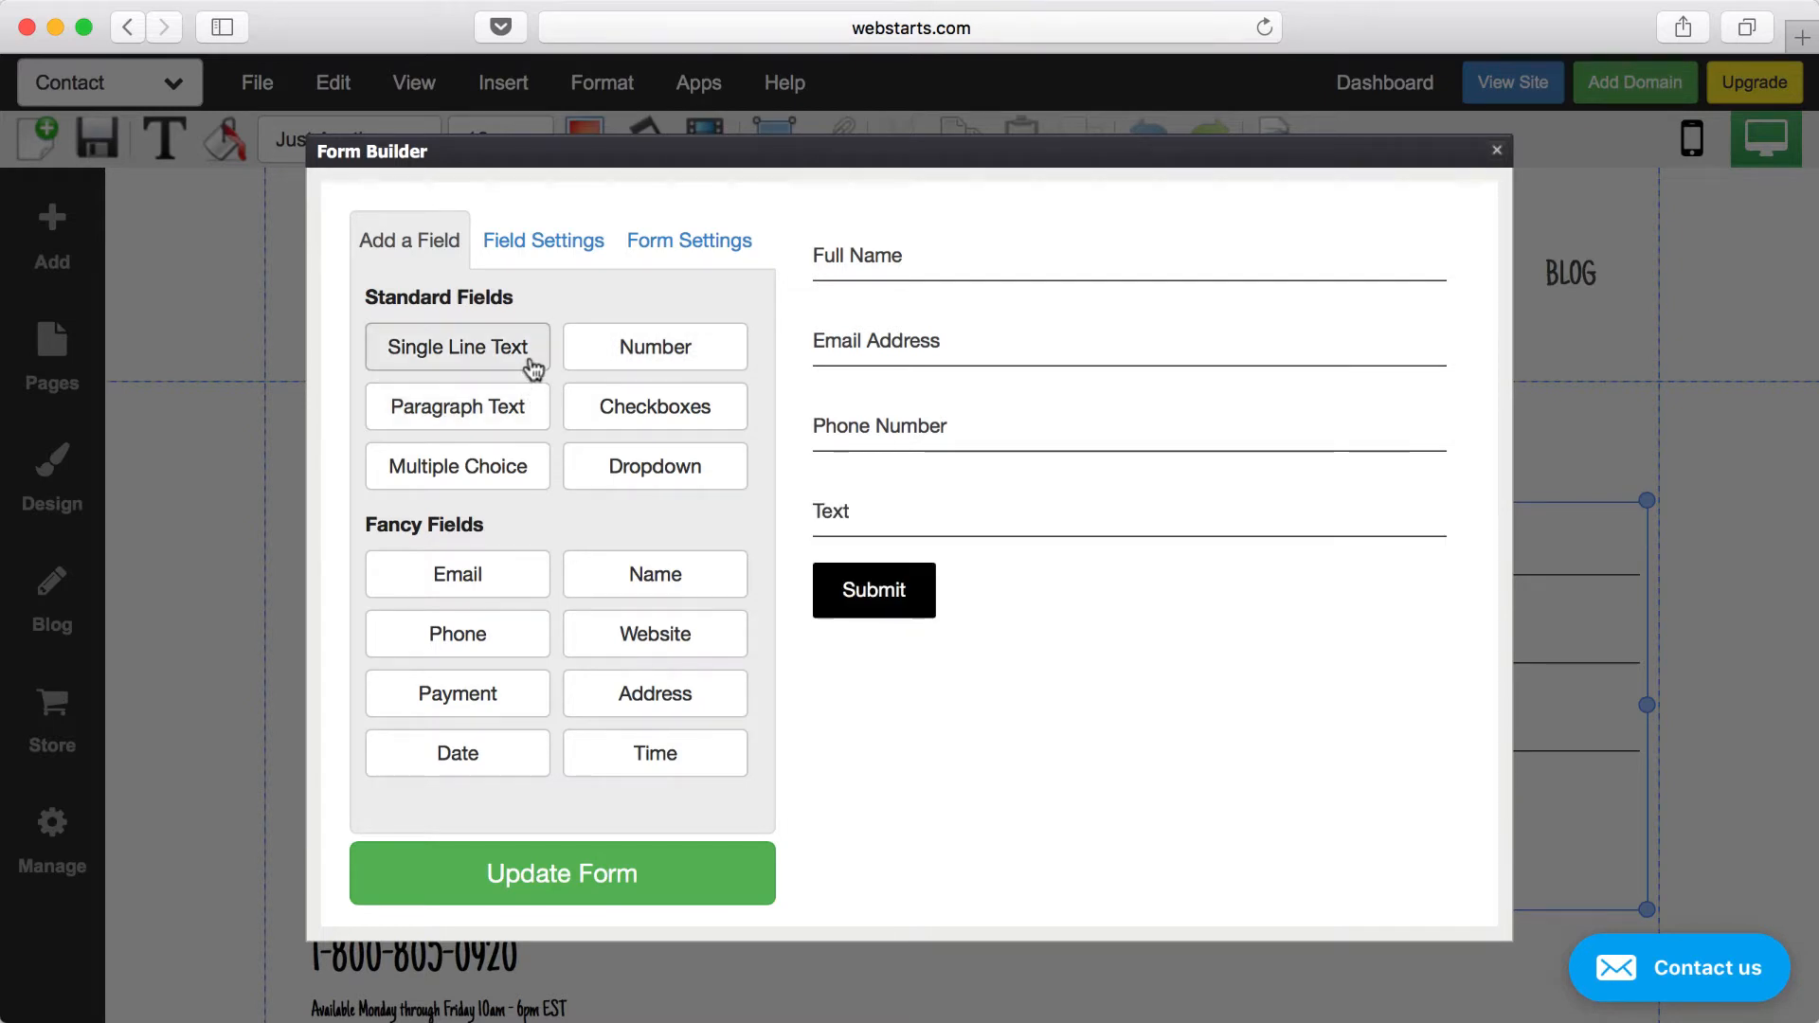
click(633, 474)
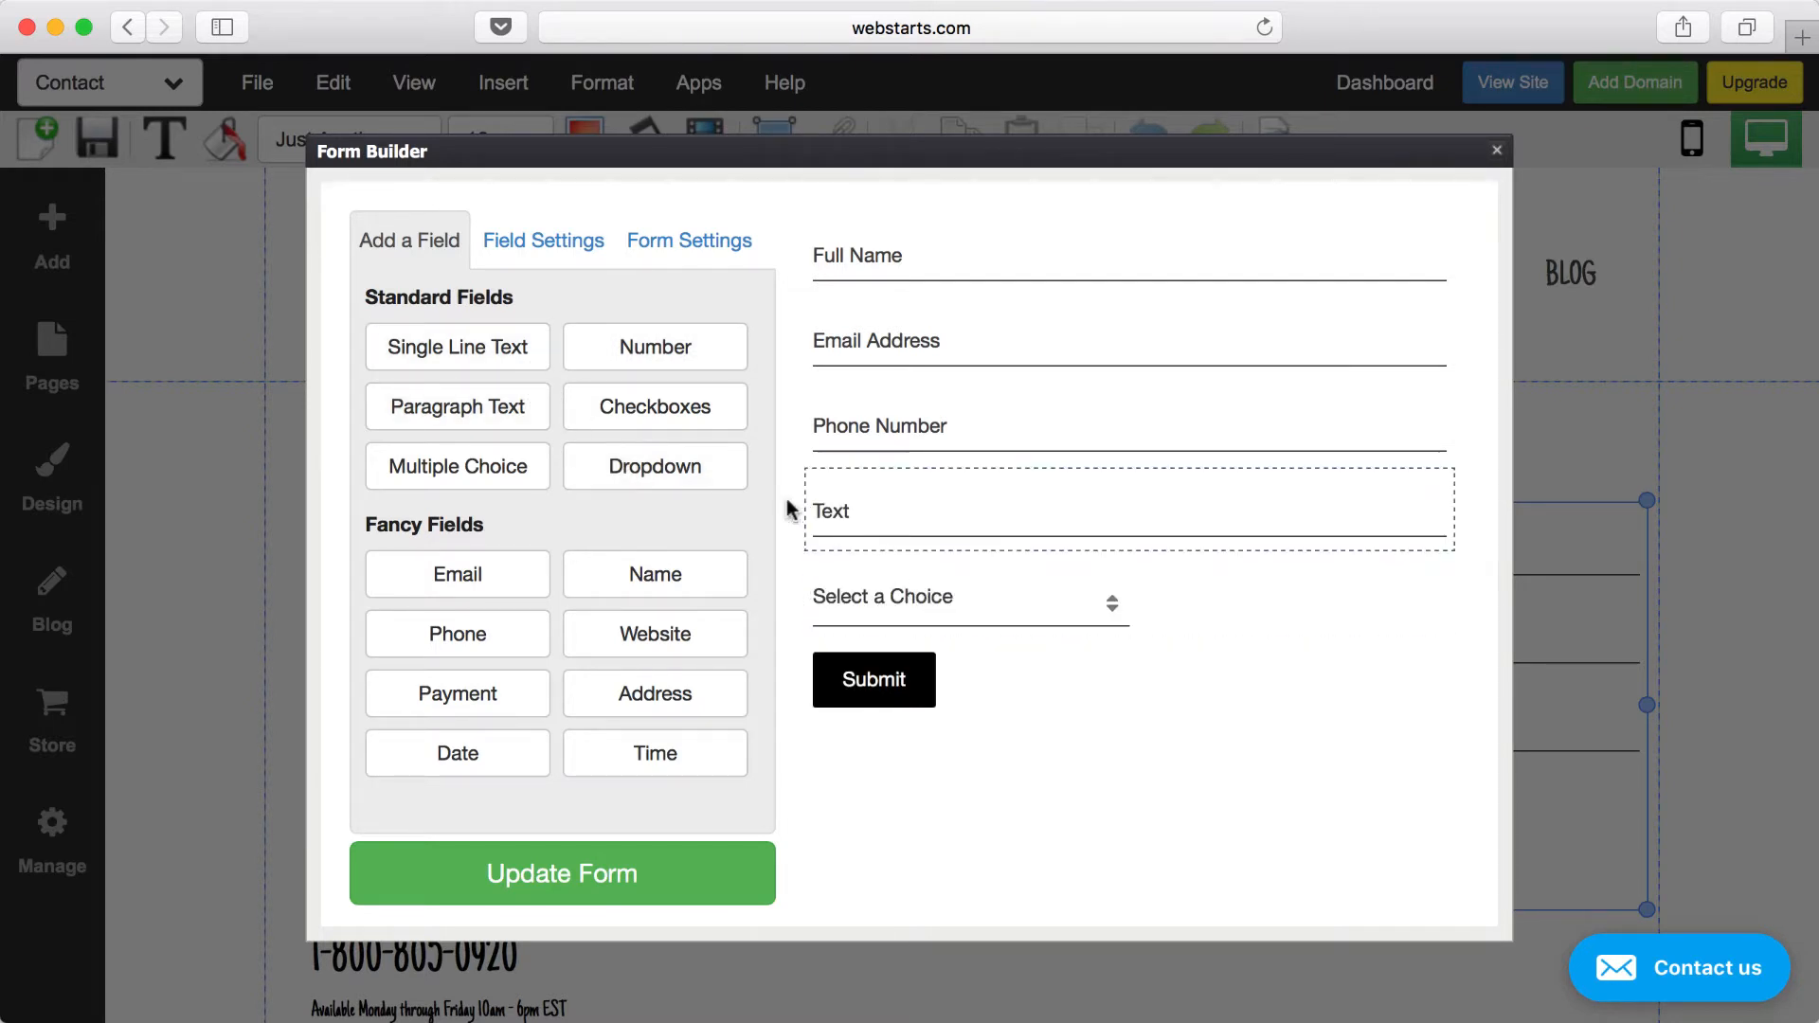
click(711, 410)
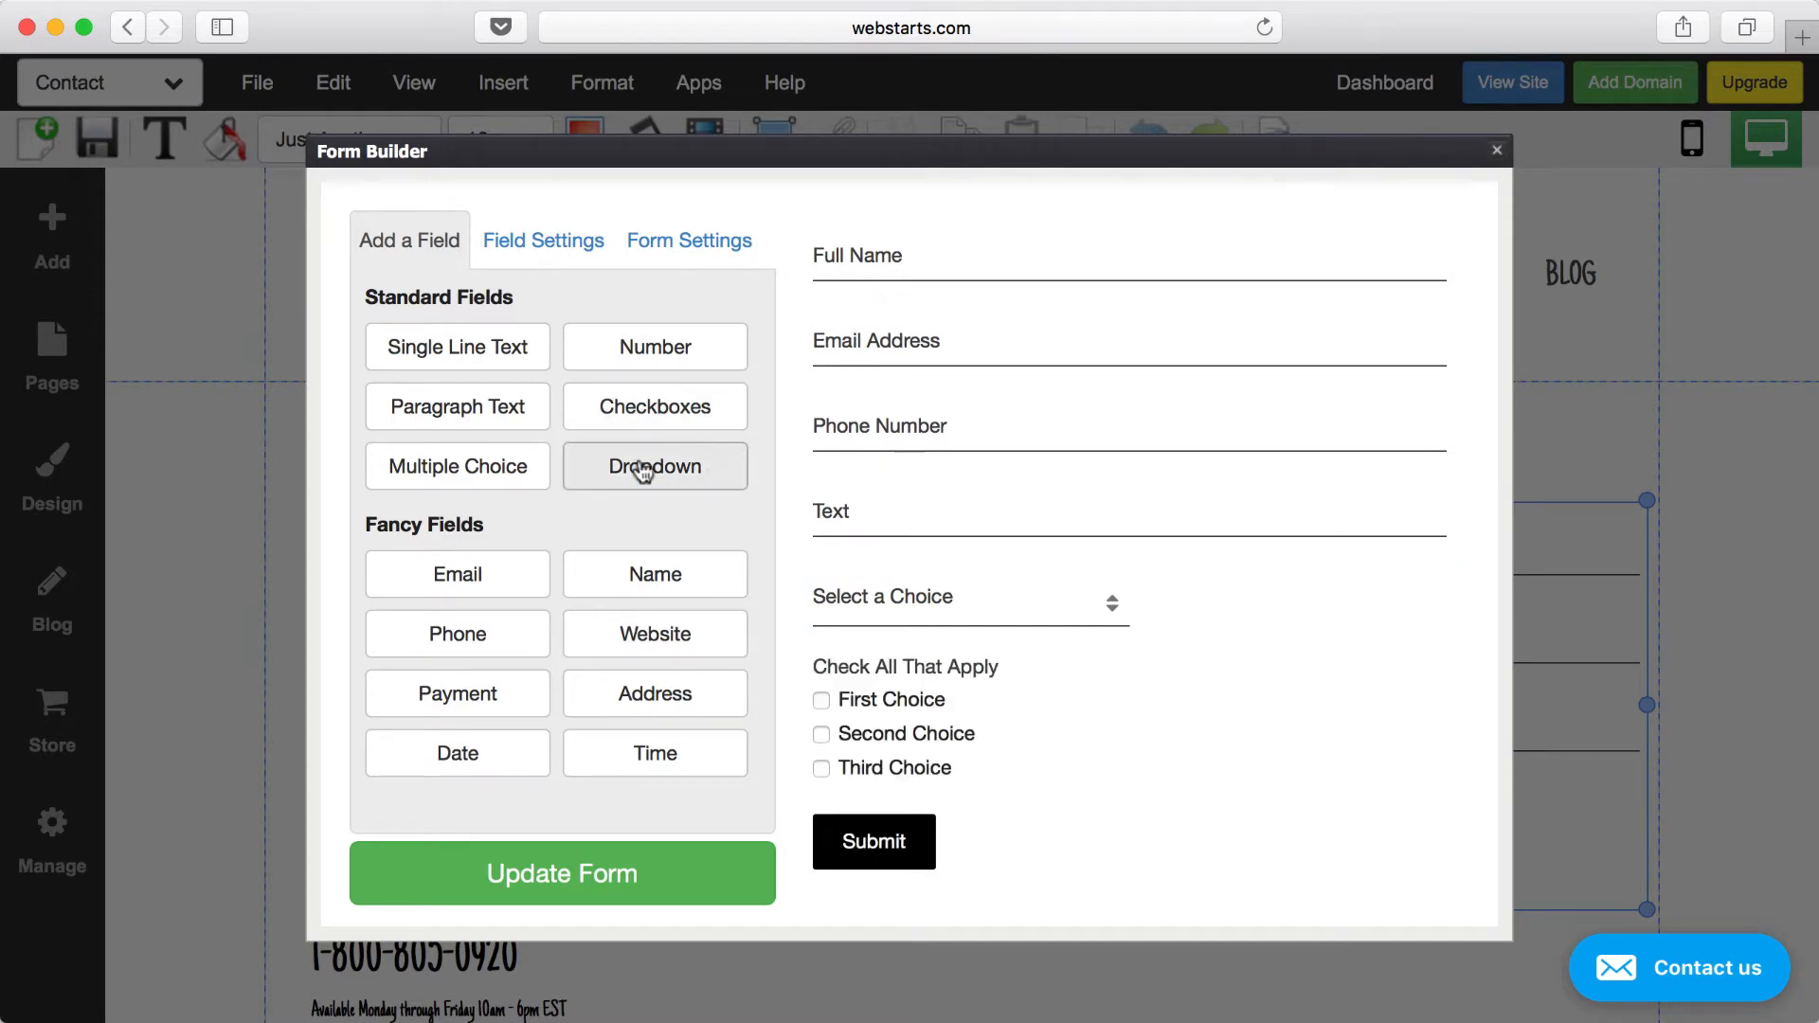
click(509, 479)
scroll(1013, 606, down, 3)
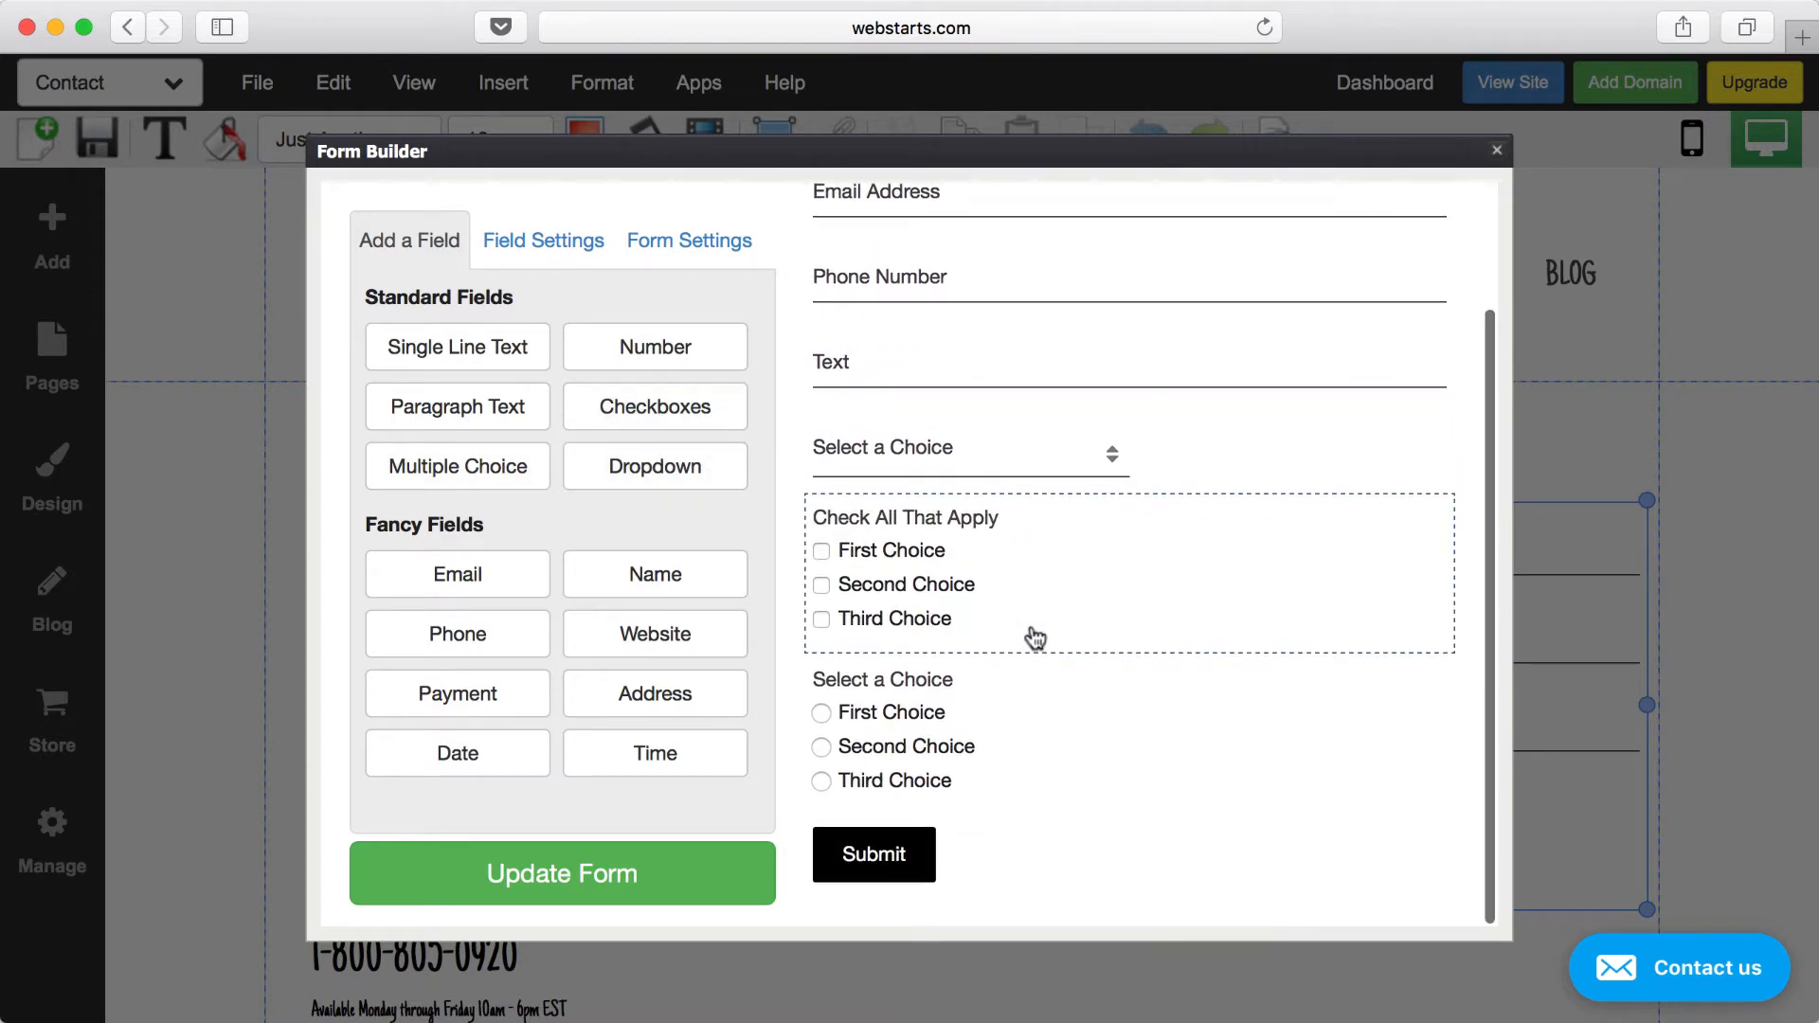
scroll(1033, 635, up, 3)
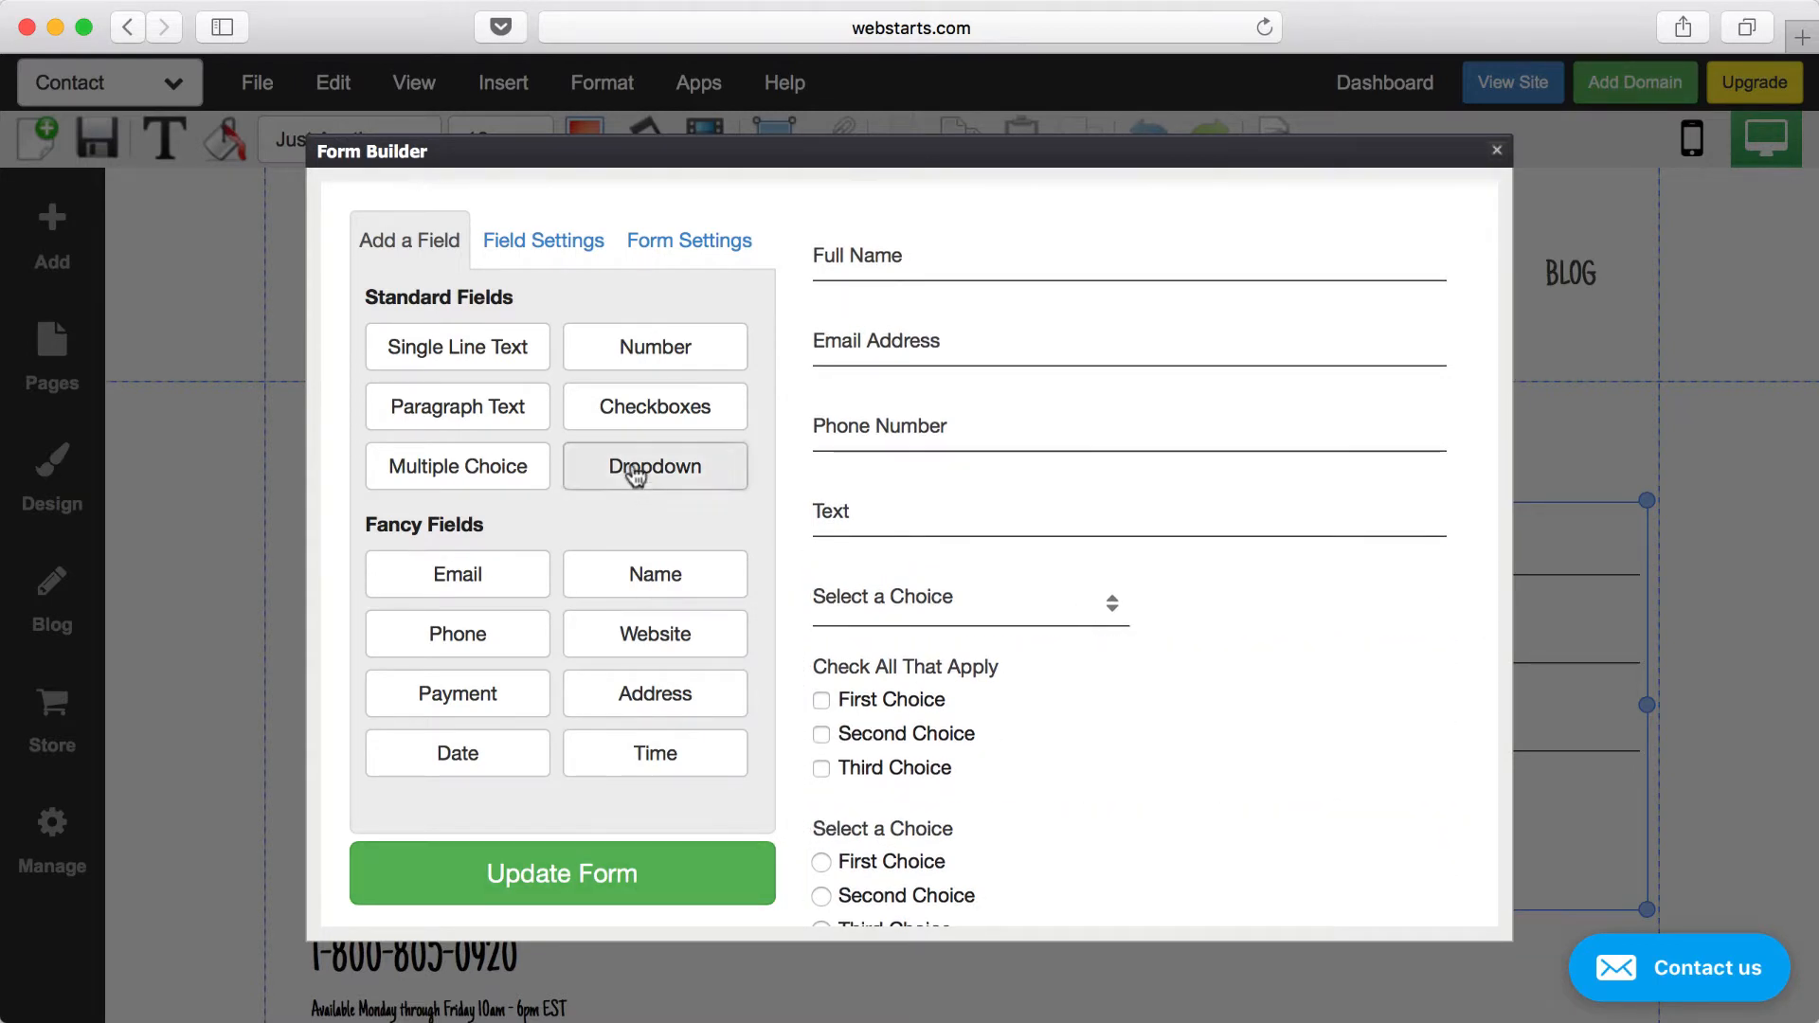
click(658, 872)
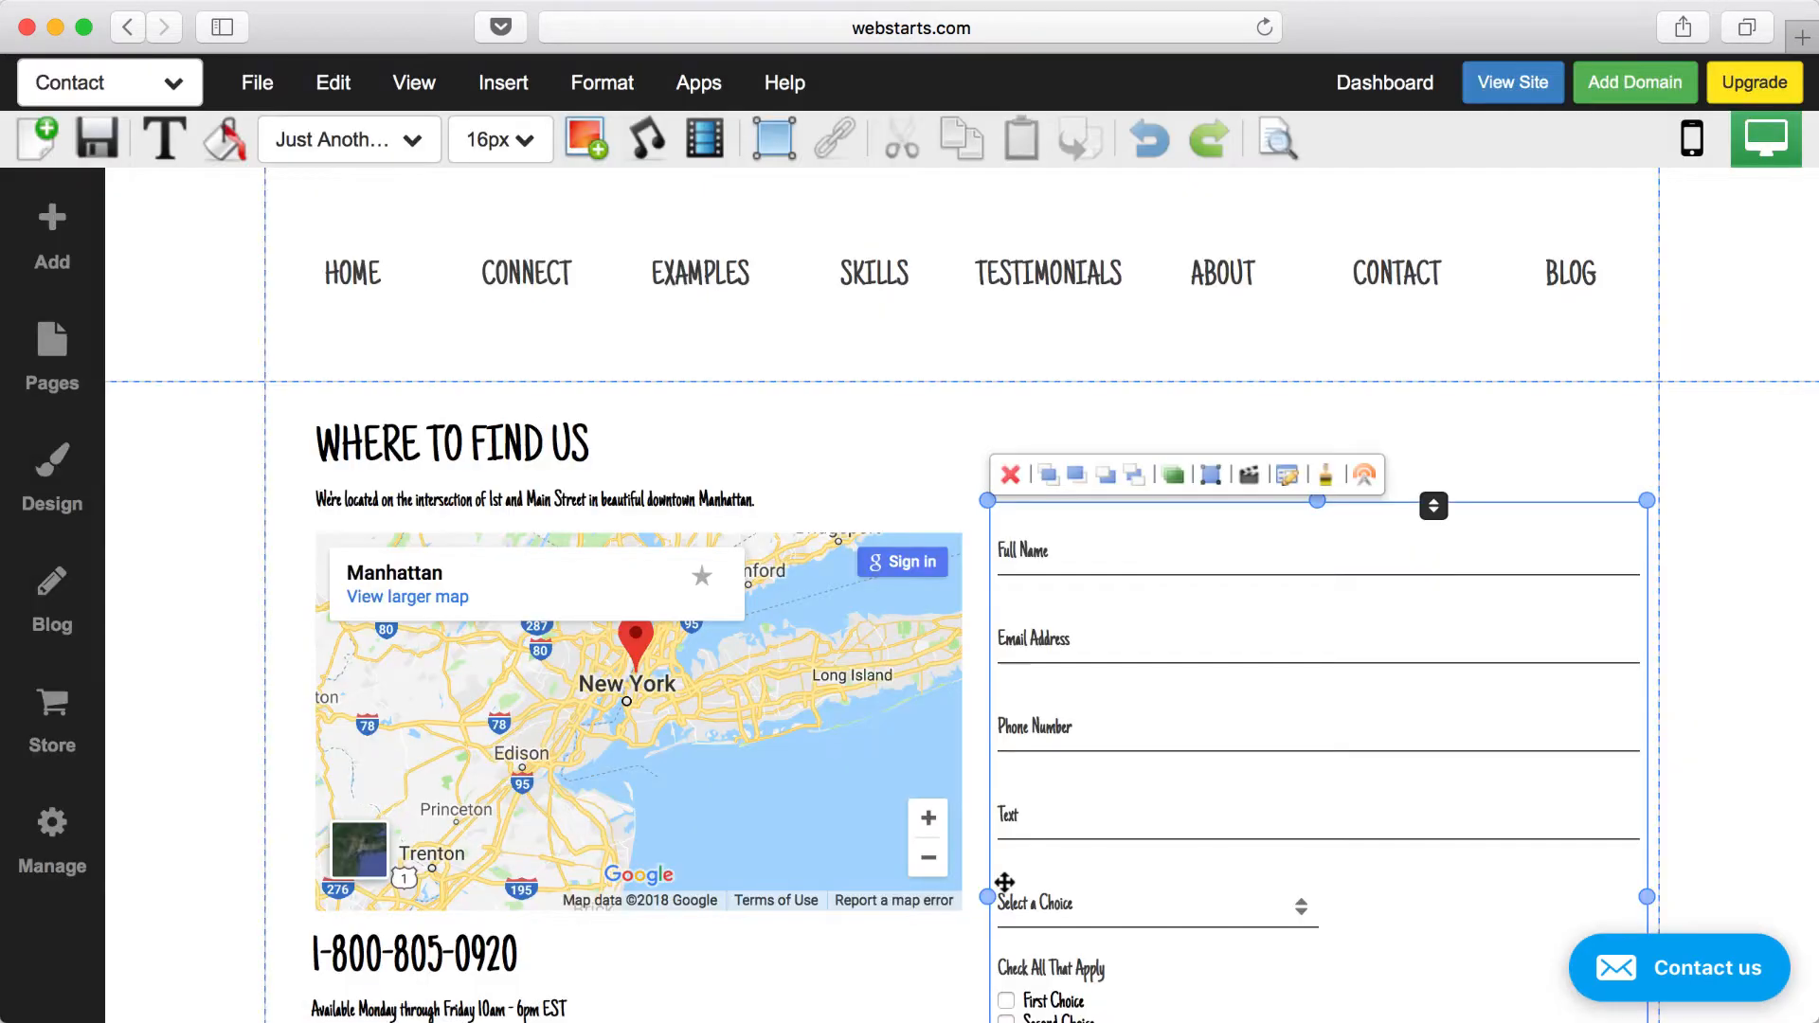
- Examine the Email Address field's label, placeholder and size settings in the form builder, and close the builder
scroll(1116, 861, down, 5)
scroll(1119, 864, up, 2)
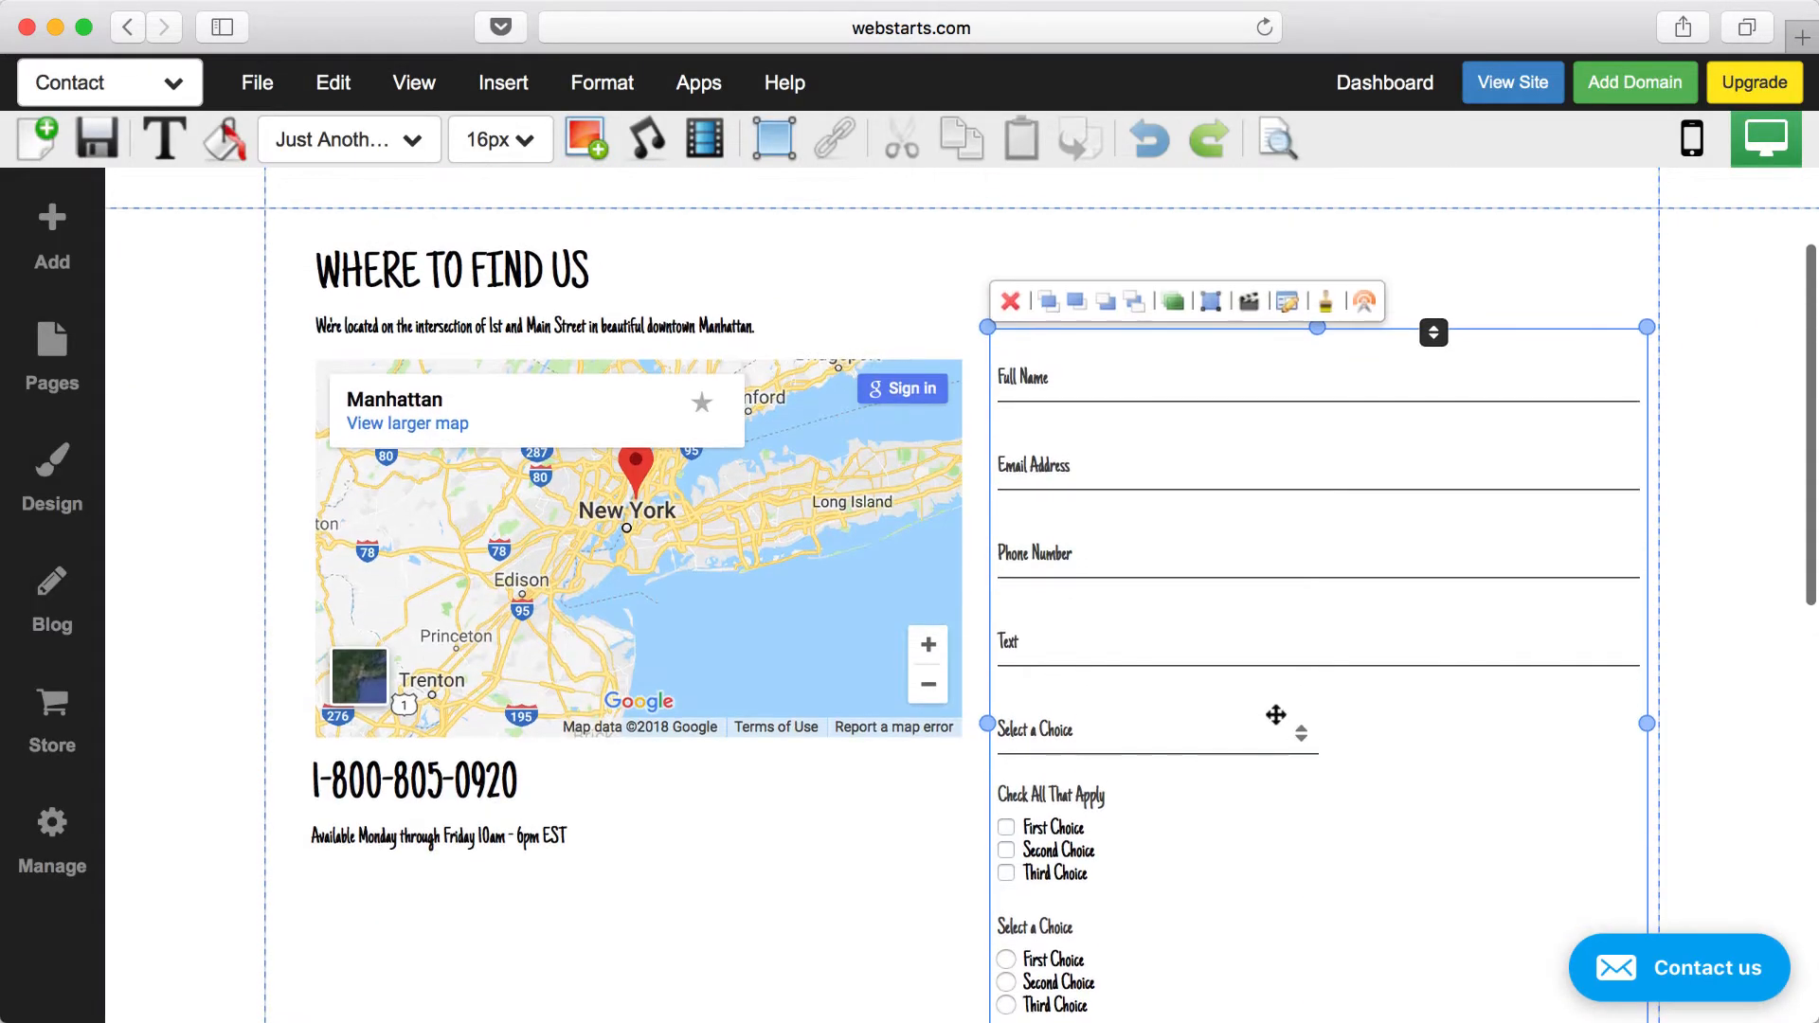
double_click(1270, 717)
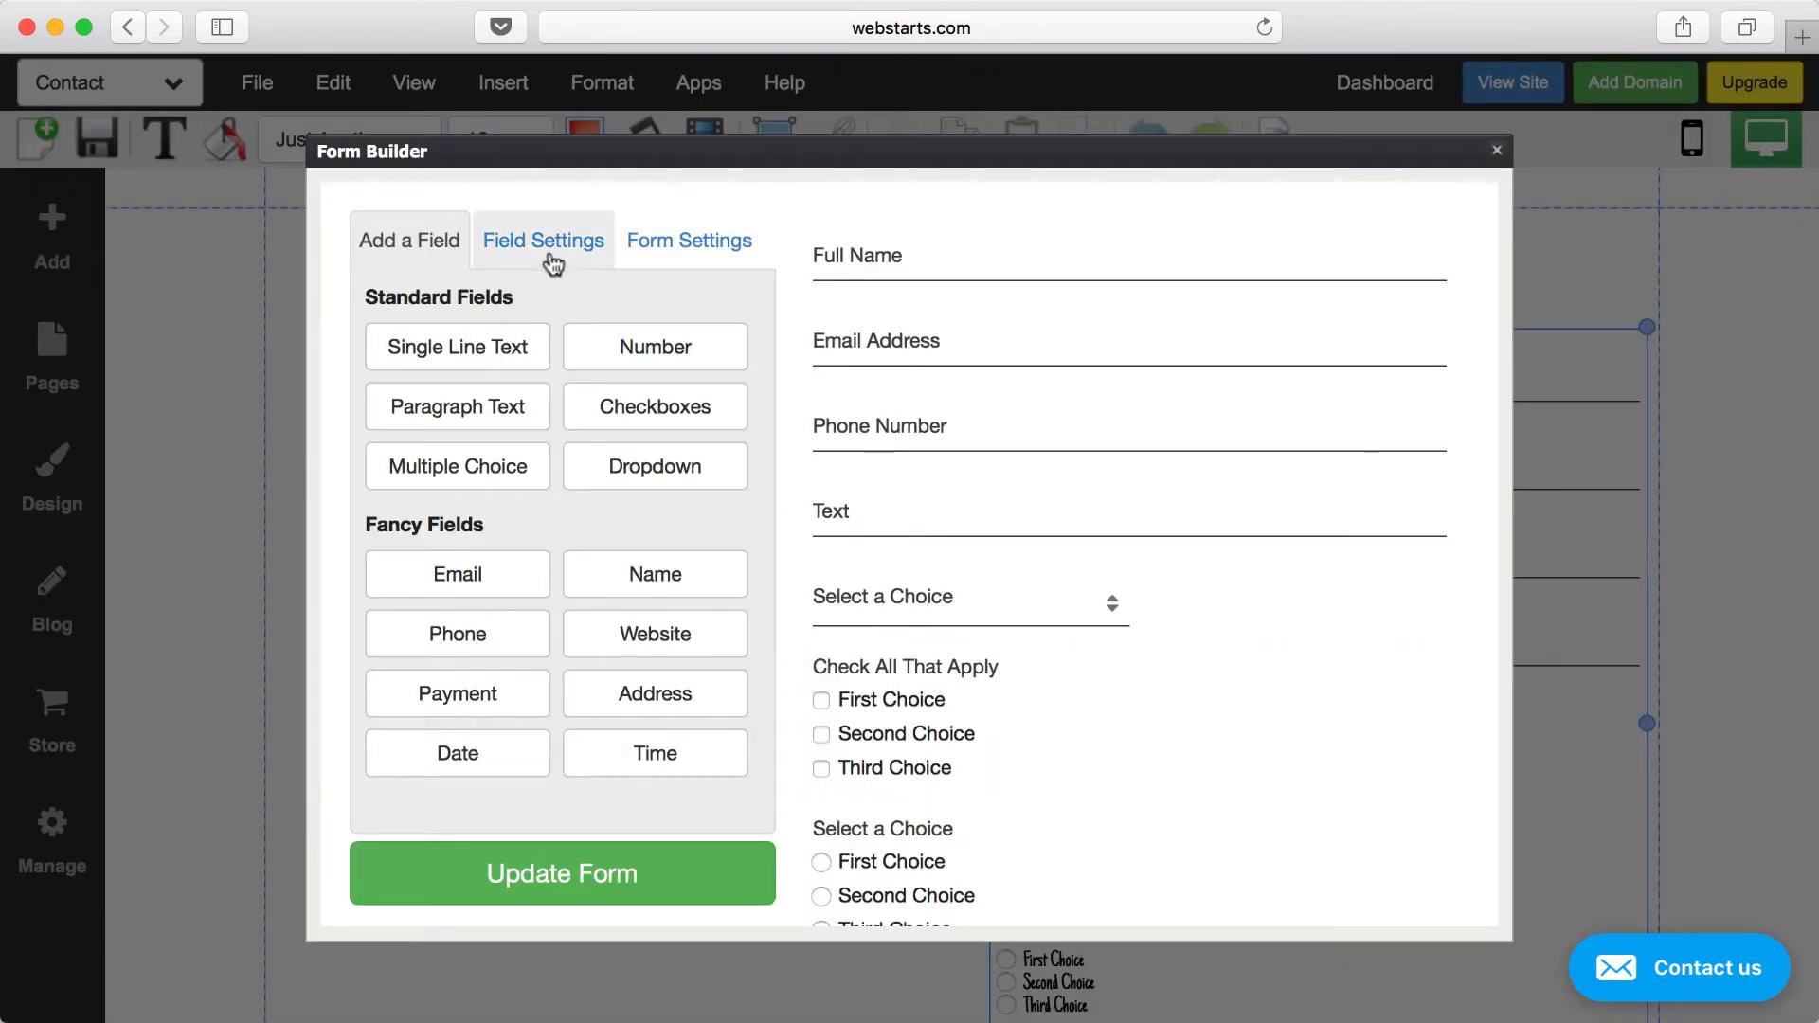
click(557, 264)
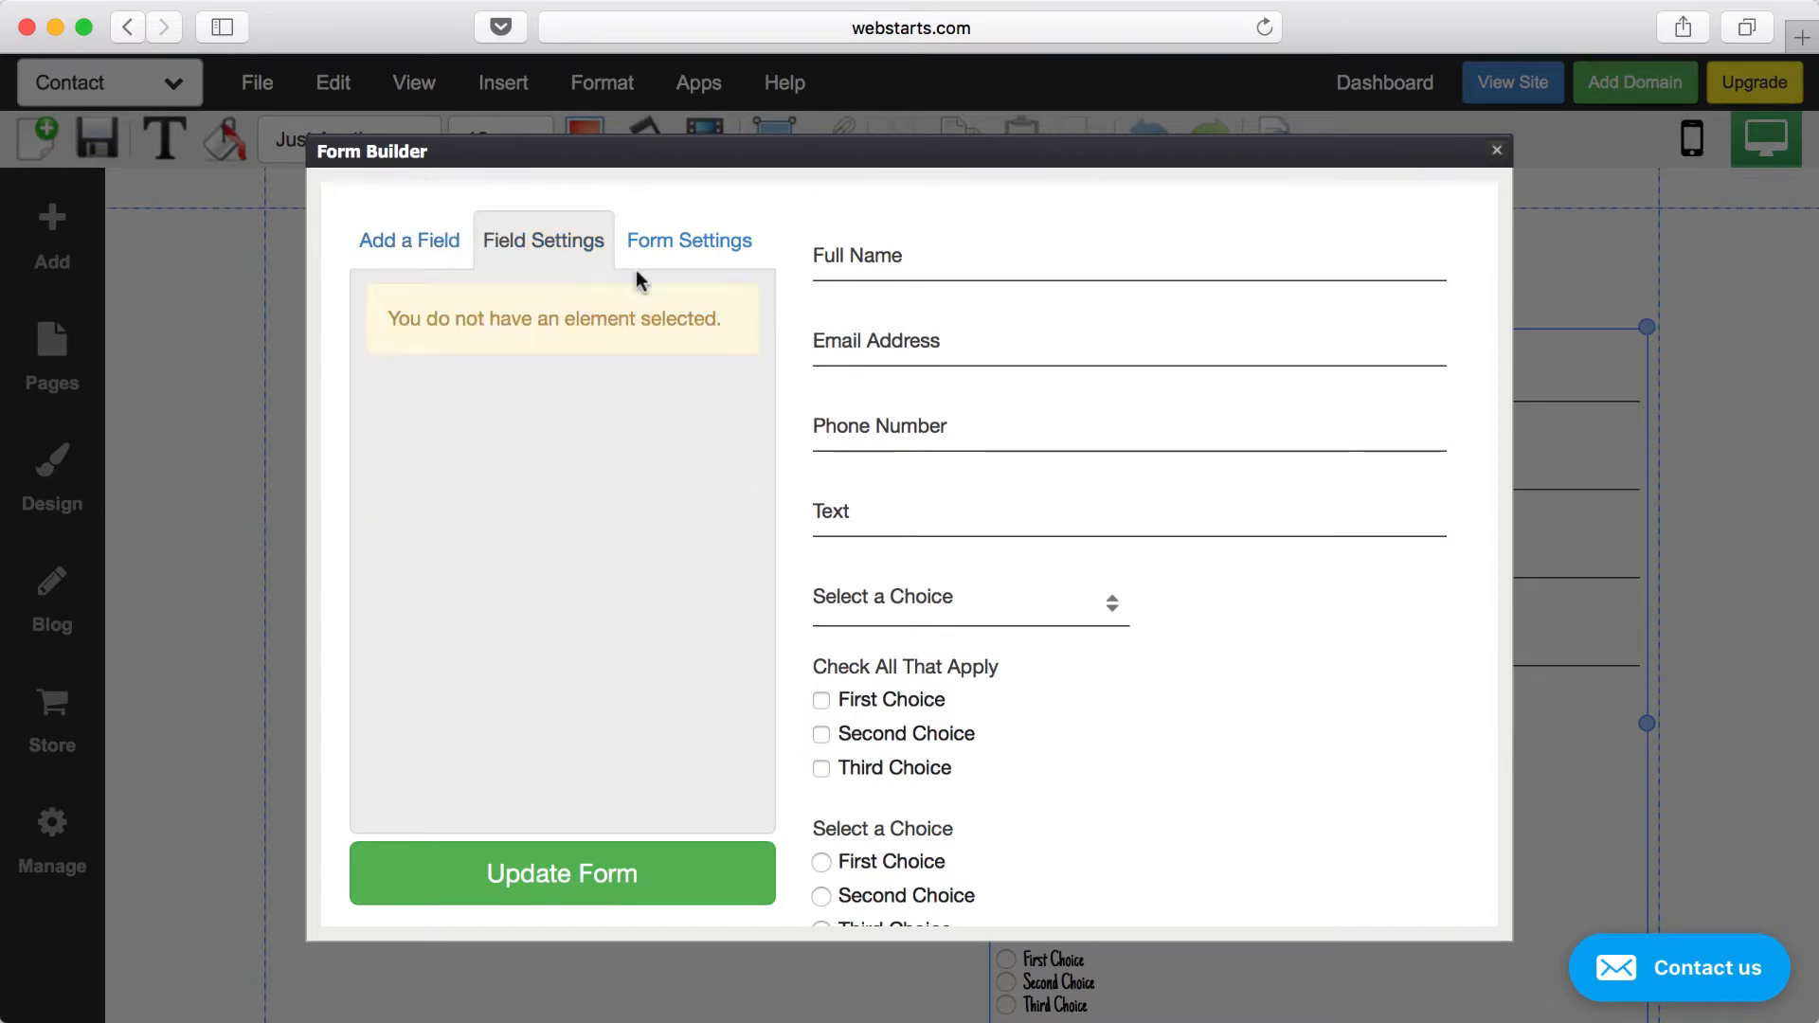
click(957, 339)
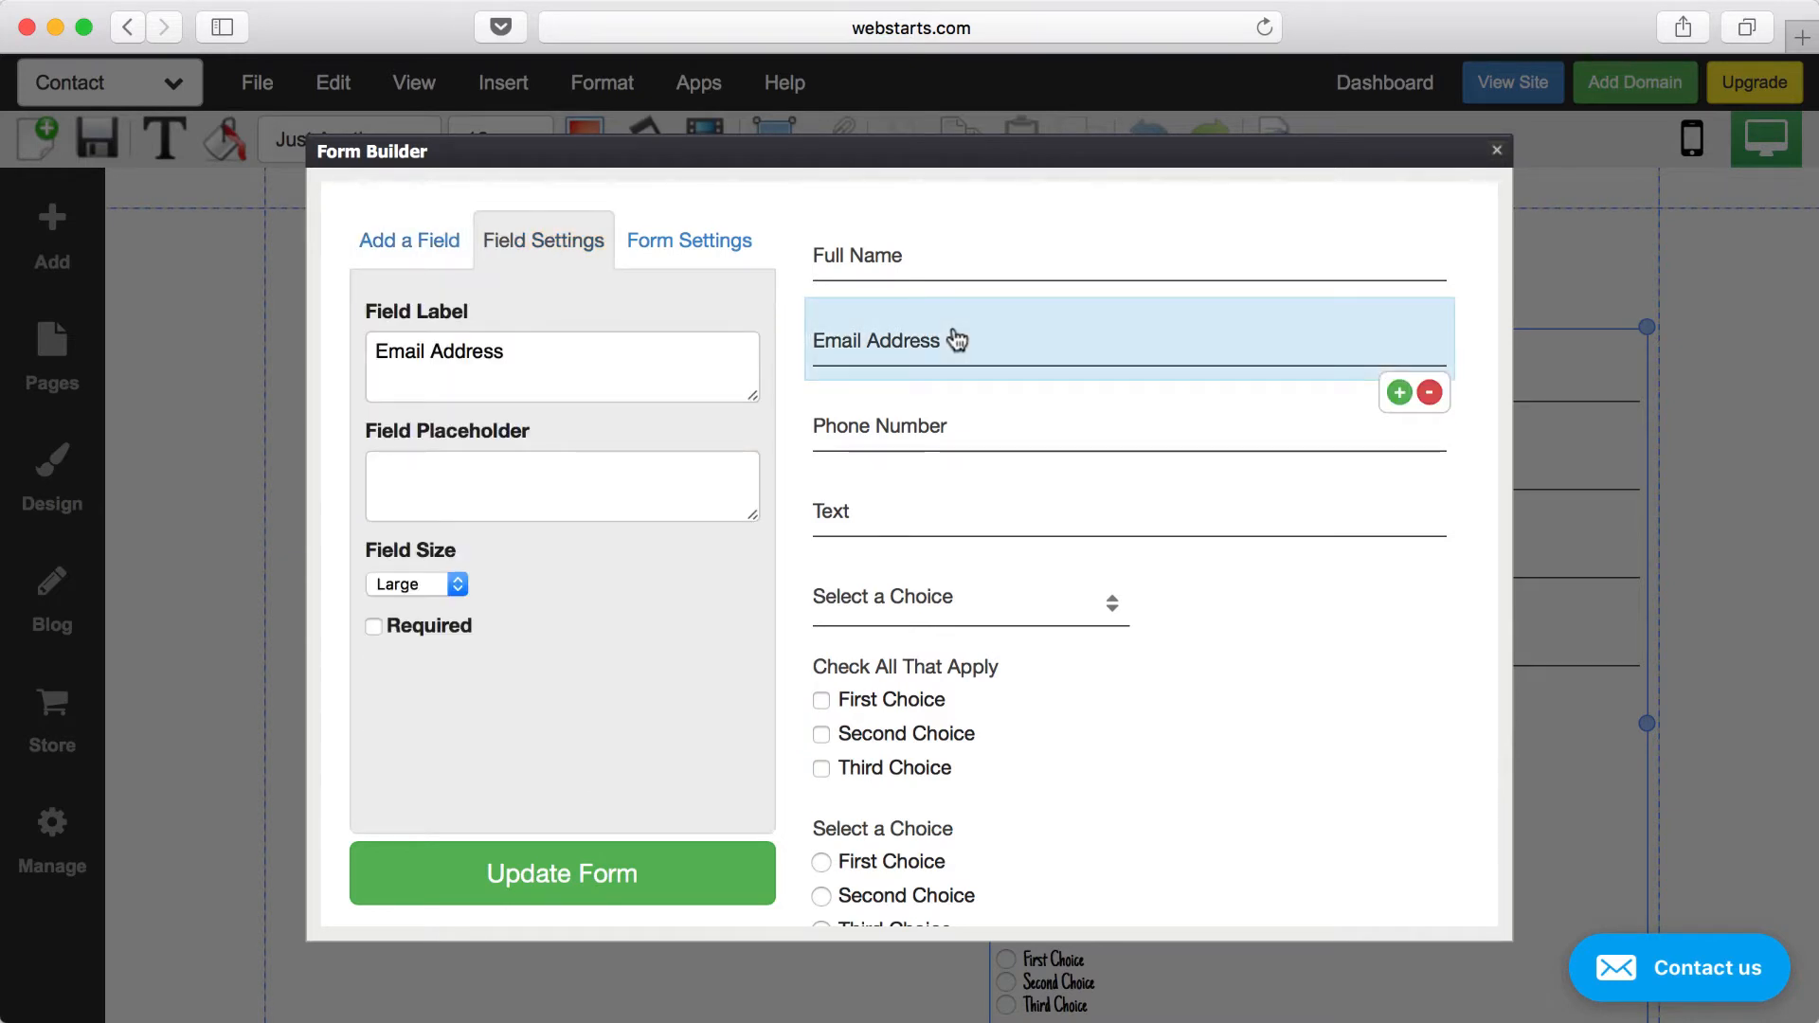
drag(573, 367, 325, 354)
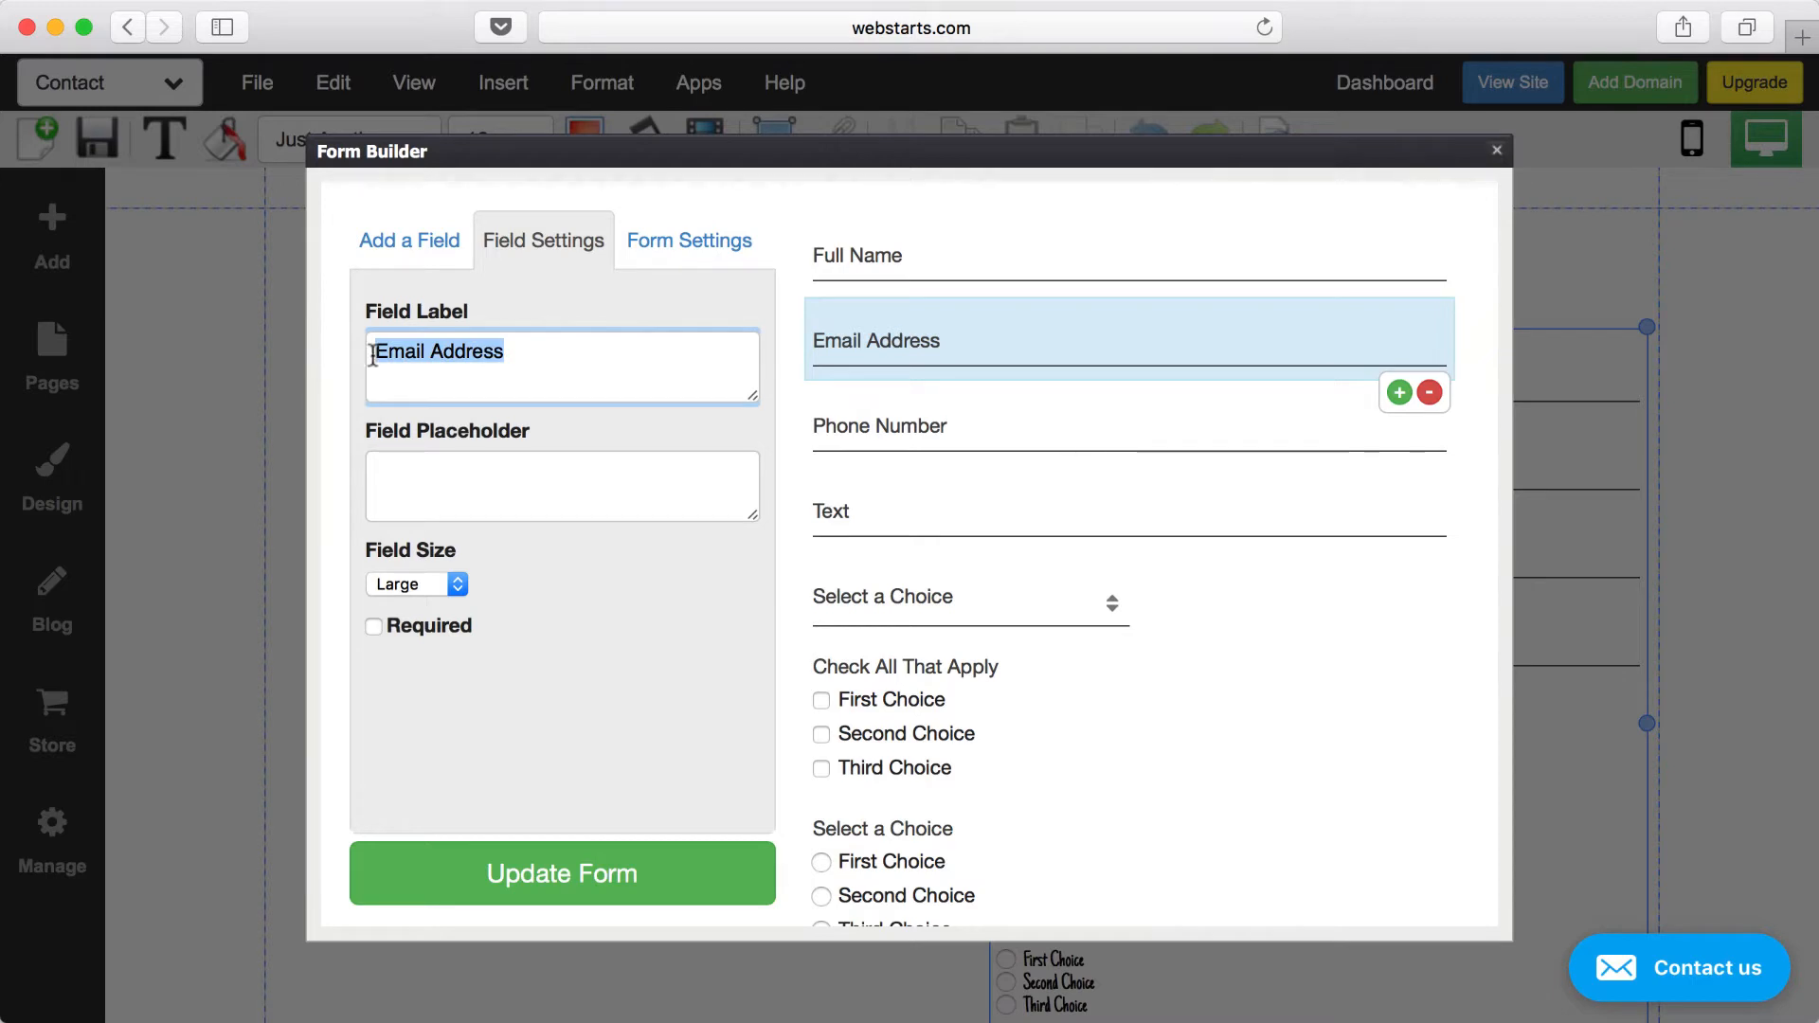
click(452, 478)
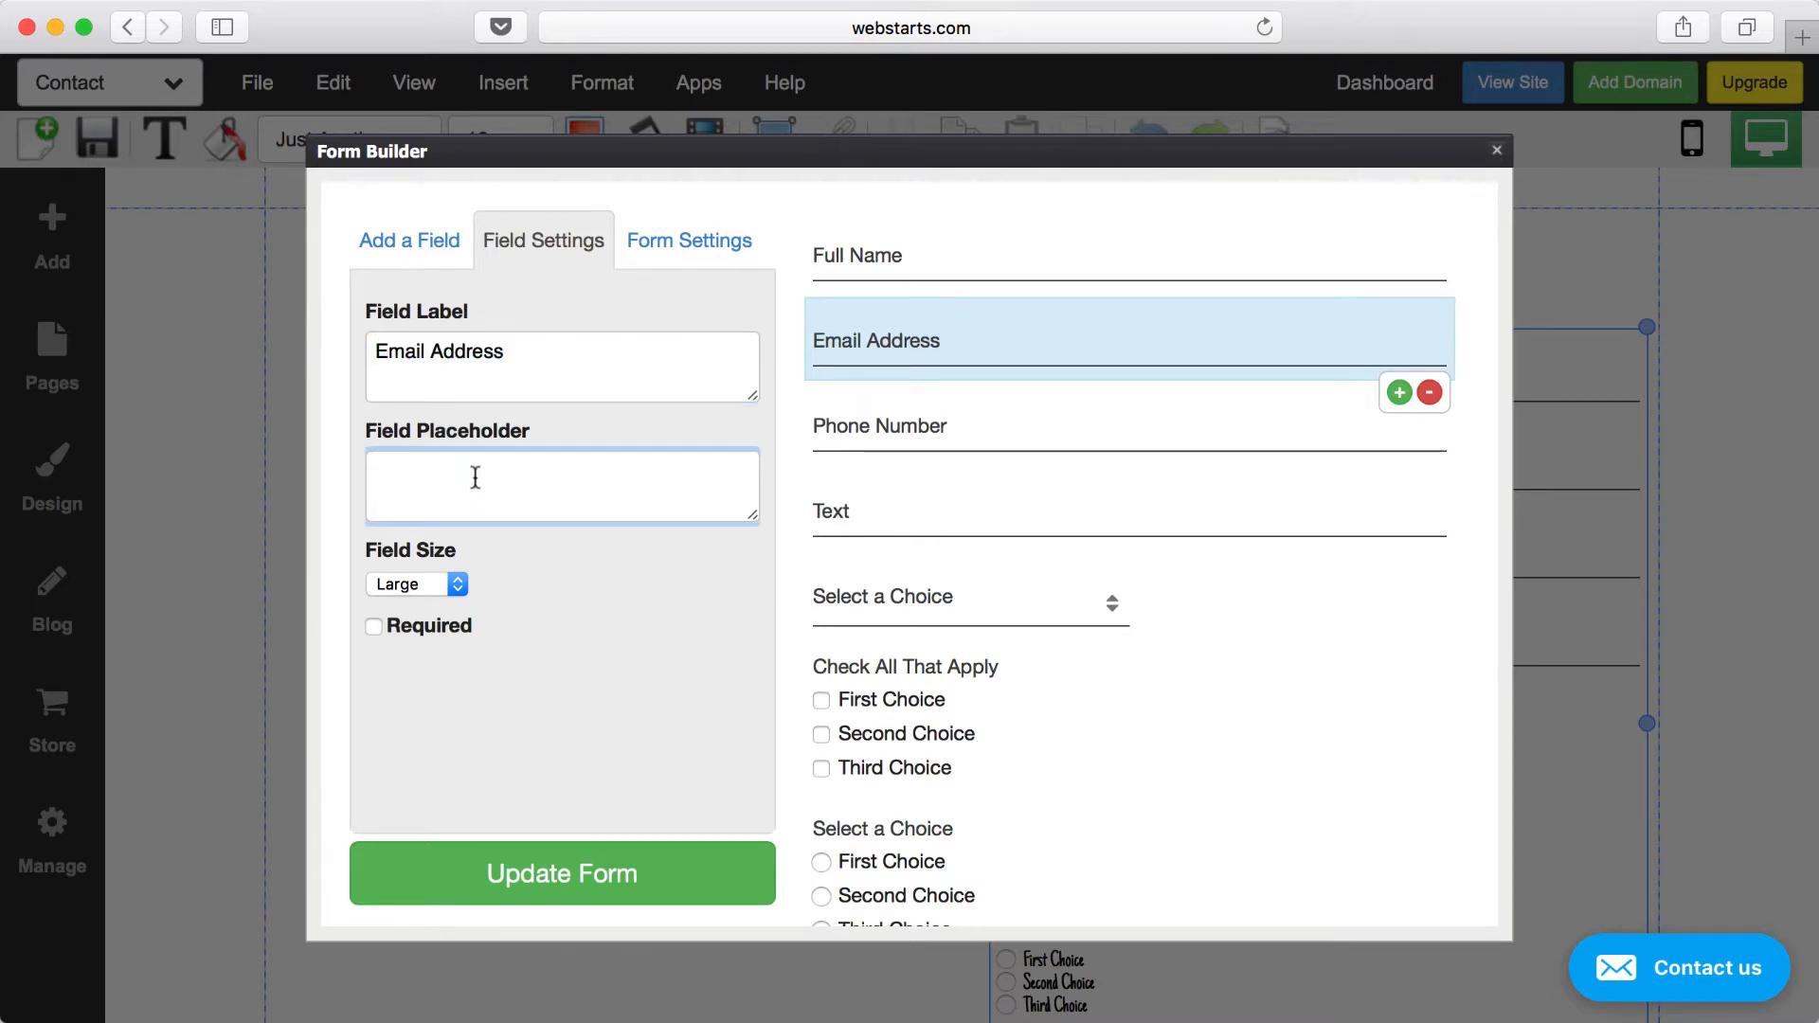
click(1495, 152)
- Apply the effect with boxed input fields to the contact form, and deselect the form
click(1326, 301)
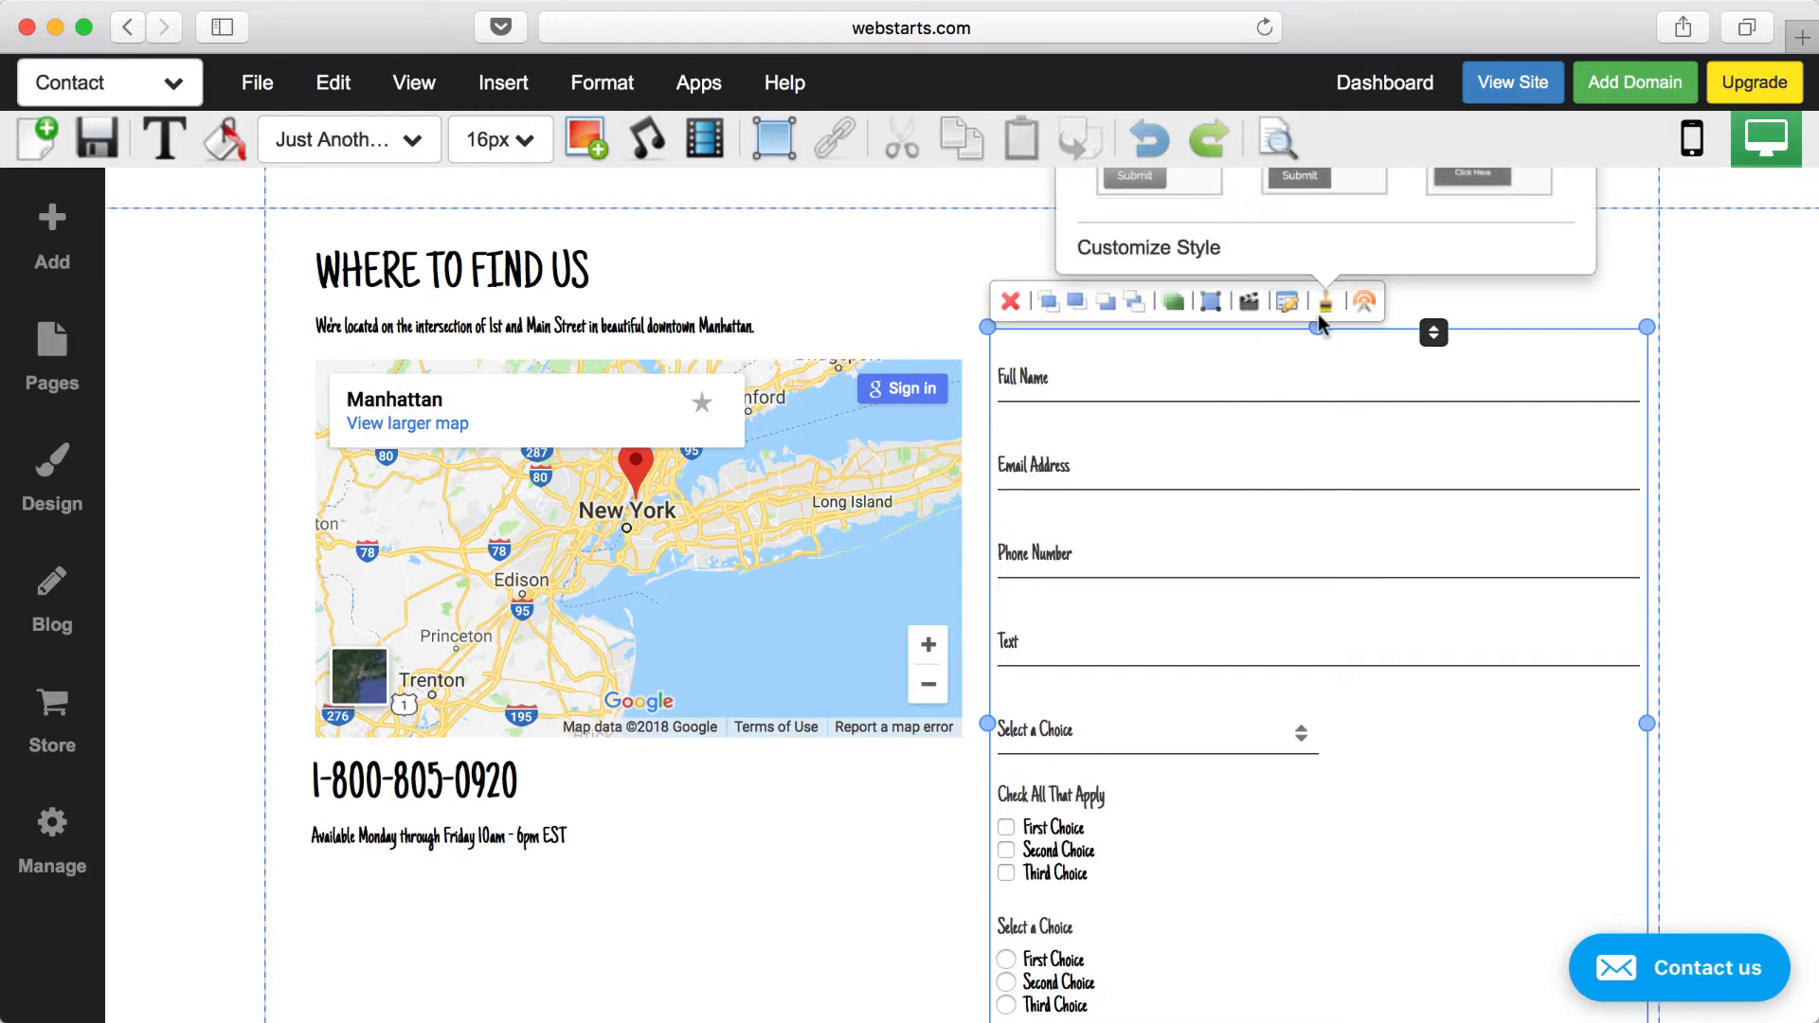
scroll(1326, 303, up, 2)
click(1305, 317)
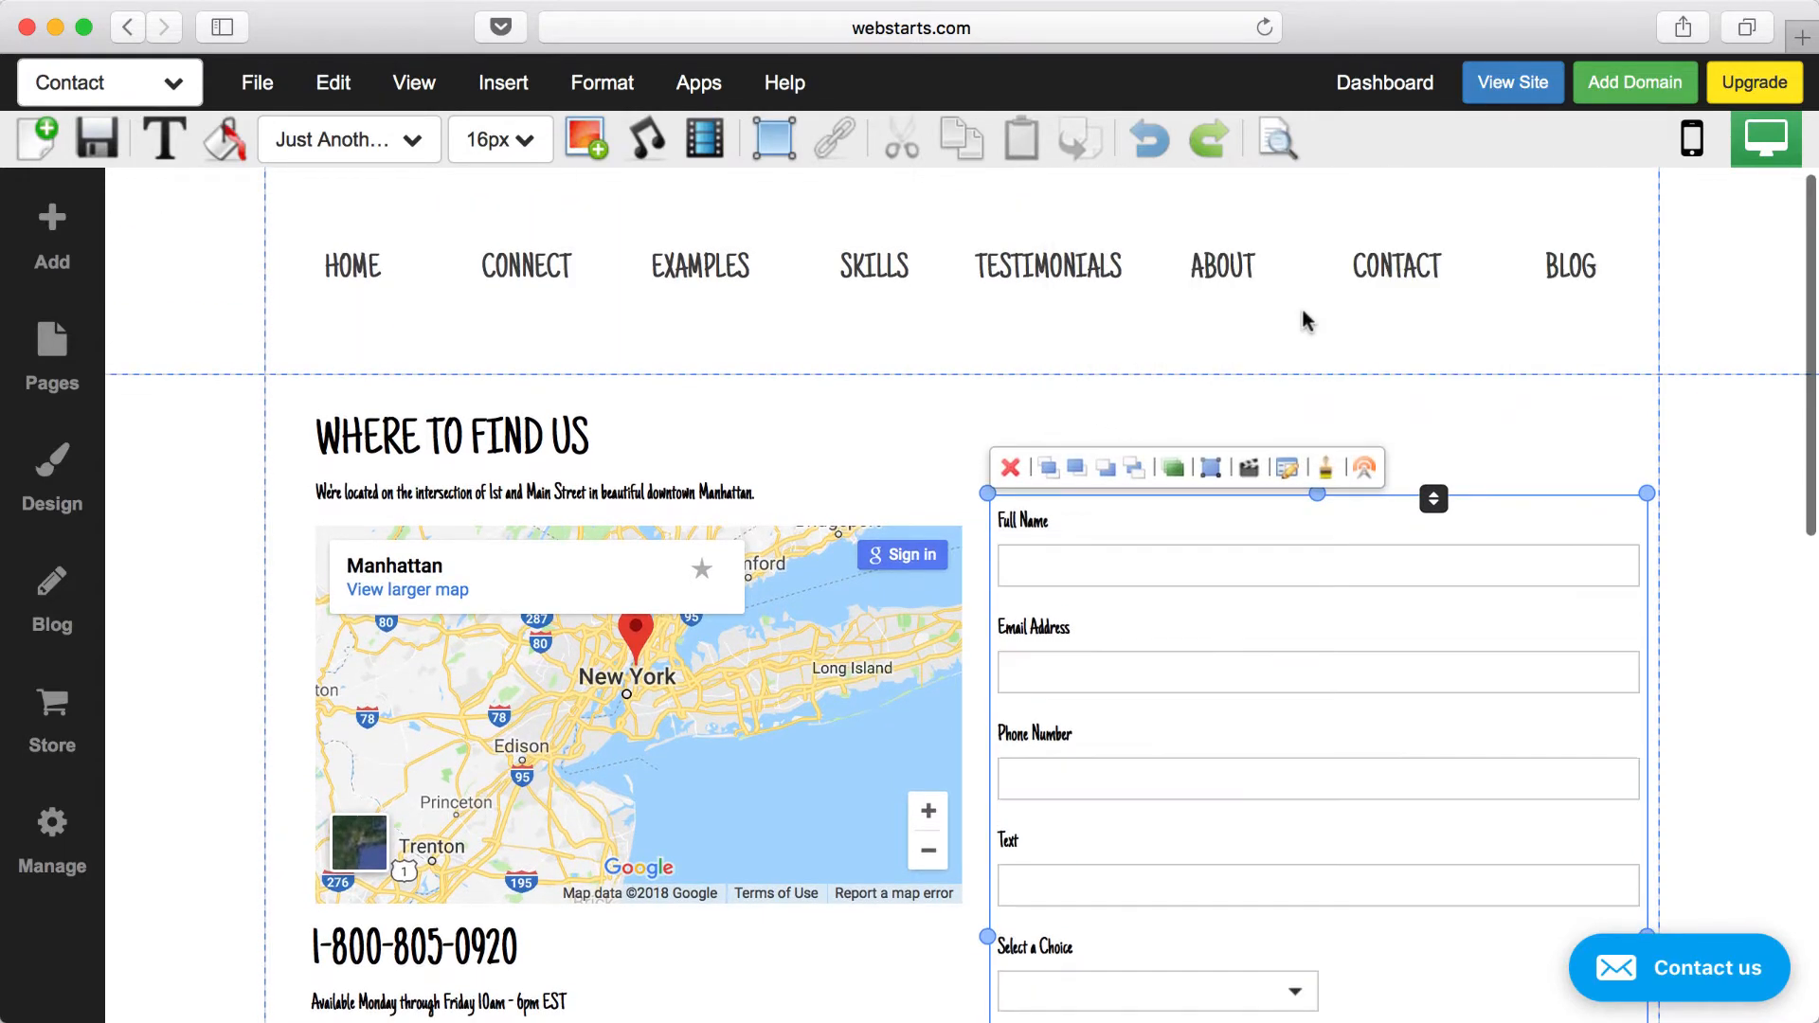
click(1741, 478)
- Reopen the form for editing, set the Email Address field's placeholder to "Email Address", and clear its label
scroll(1720, 481, down, 5)
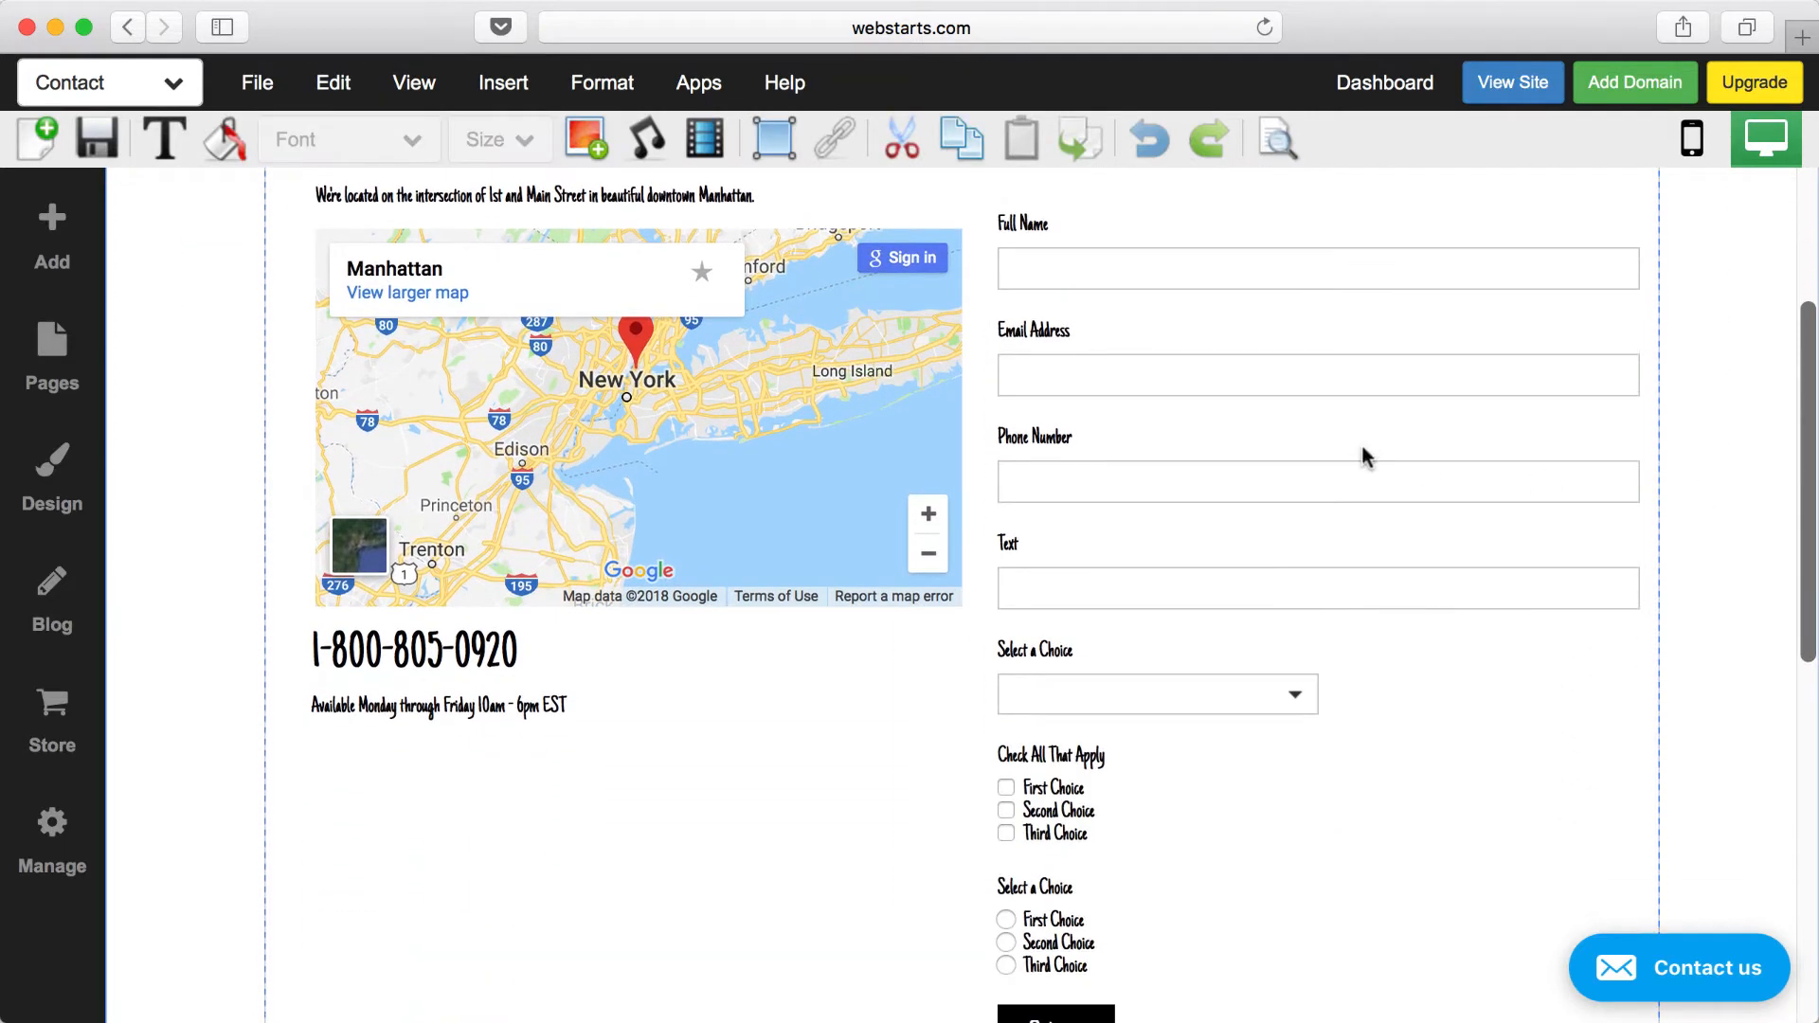
click(1361, 443)
double_click(1362, 449)
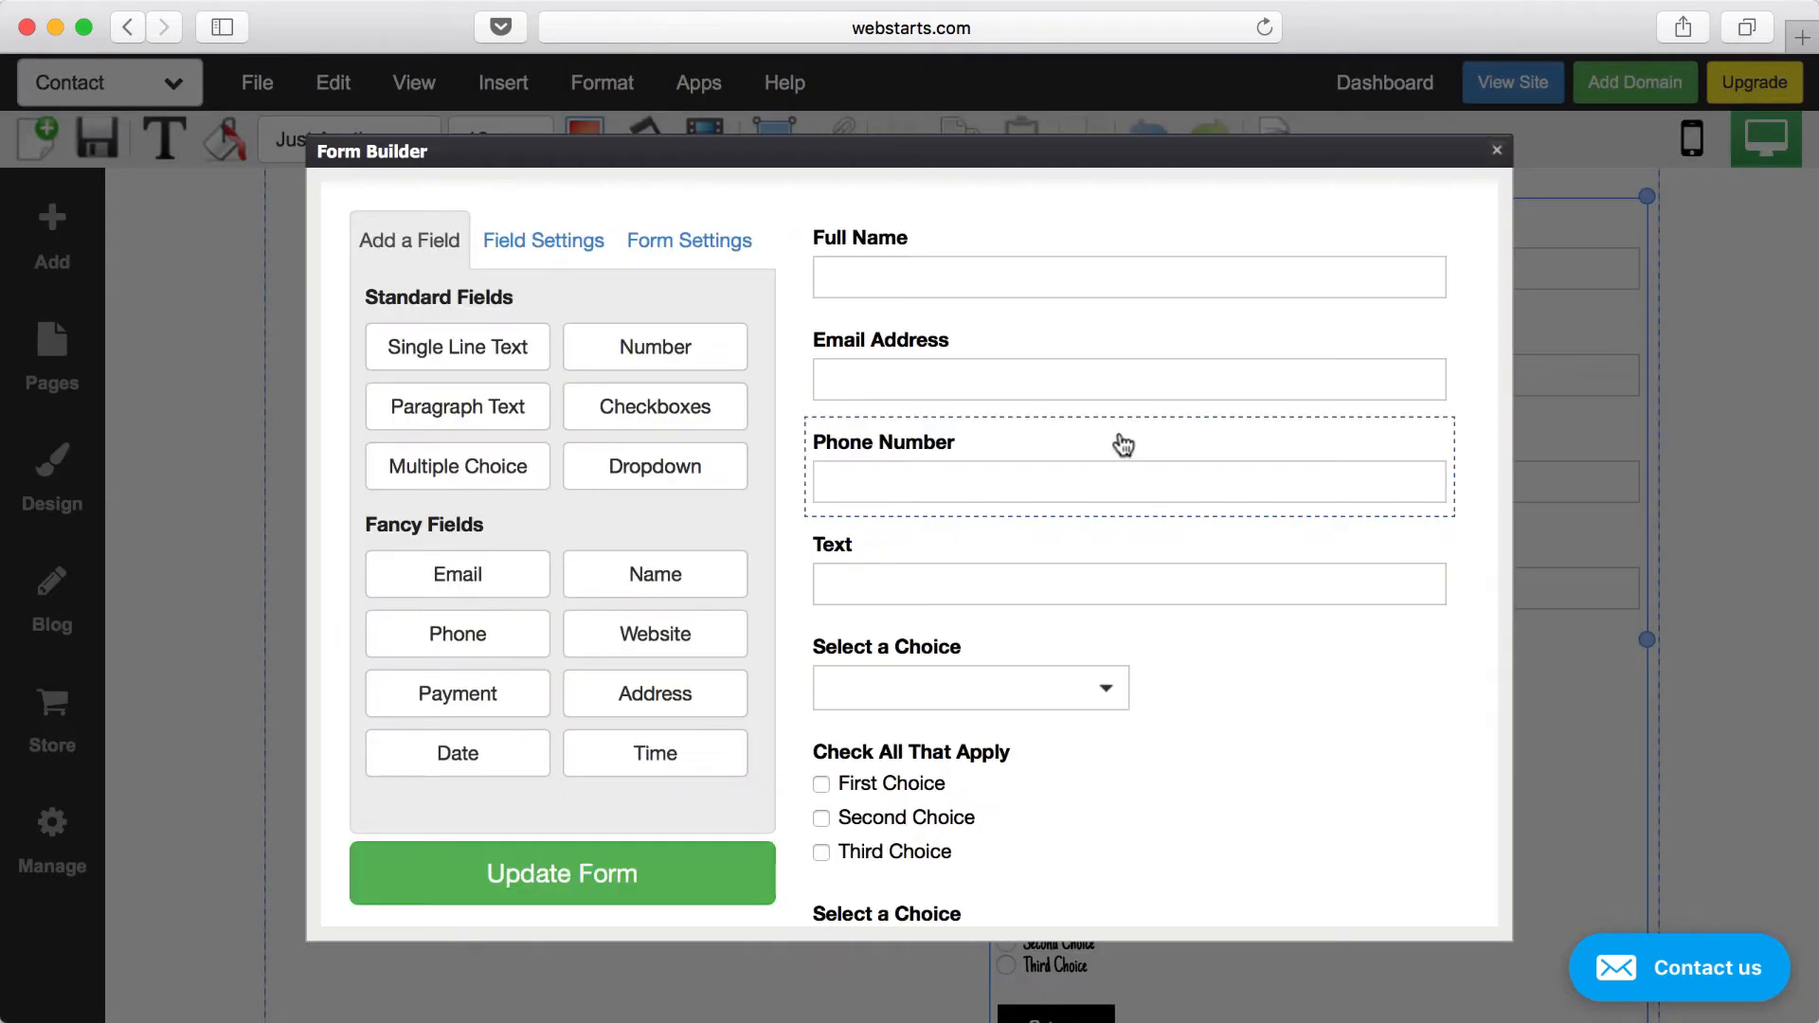
click(569, 252)
click(909, 377)
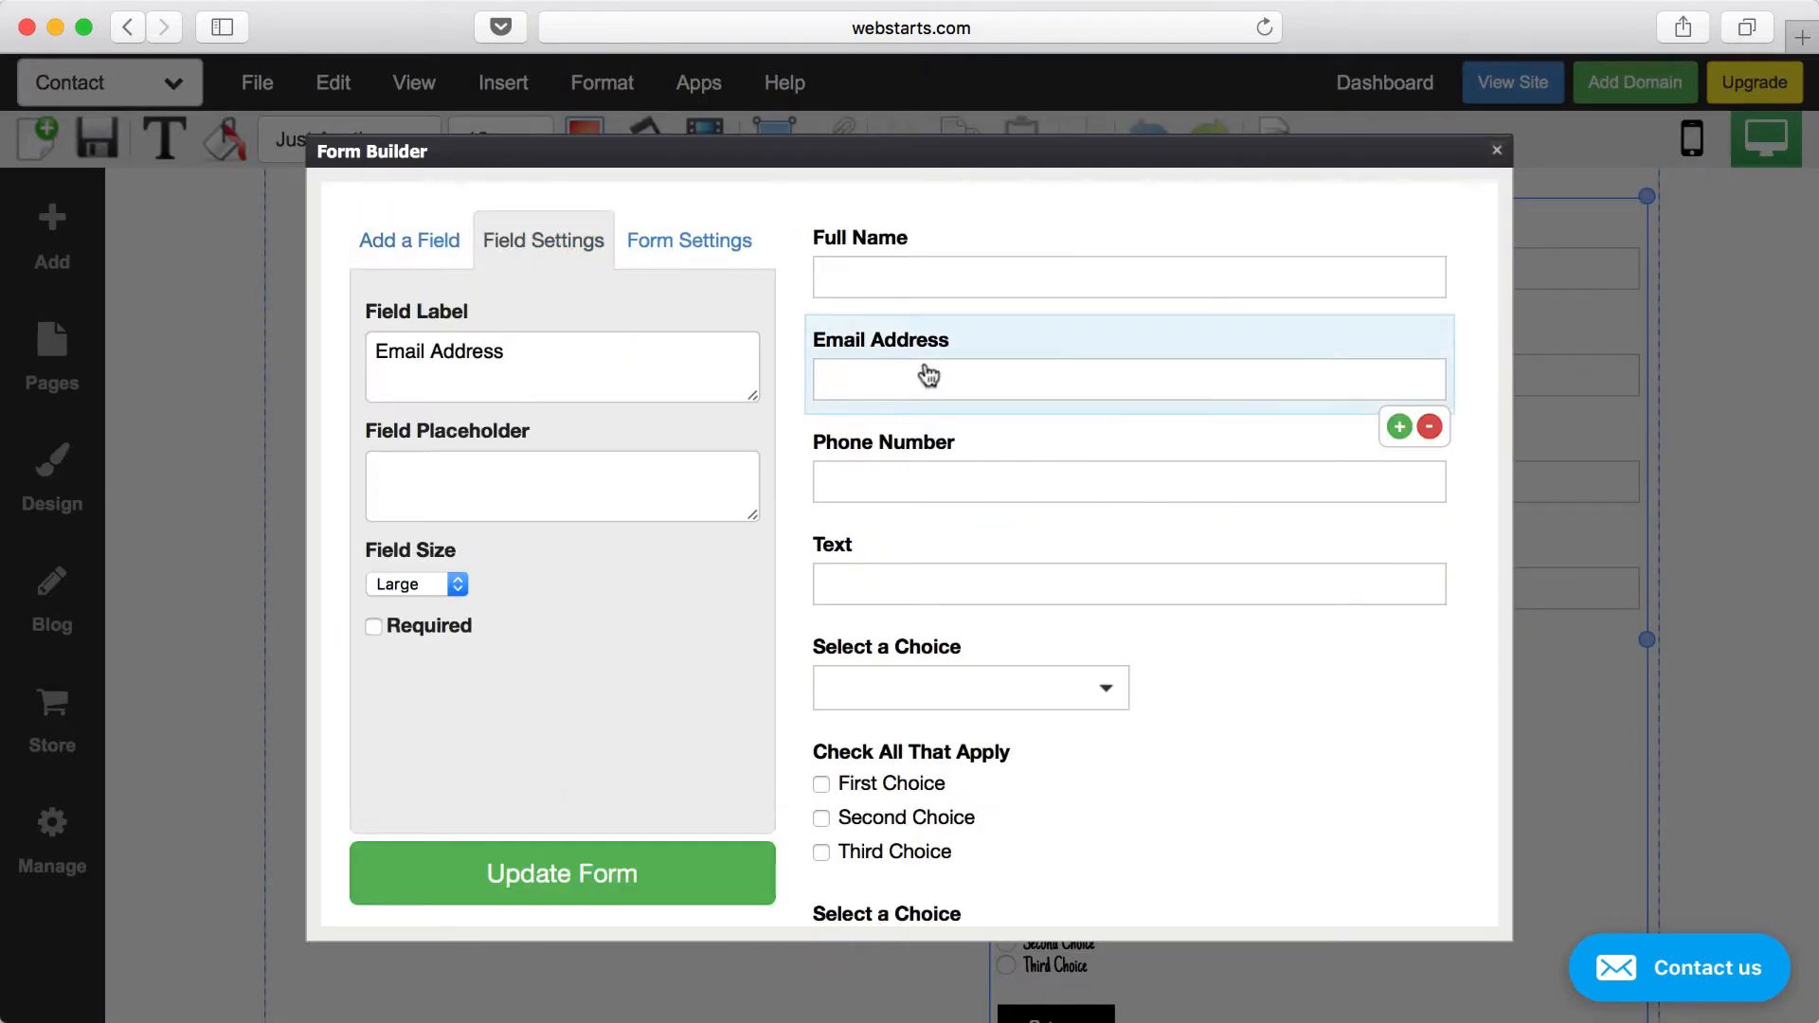
click(472, 469)
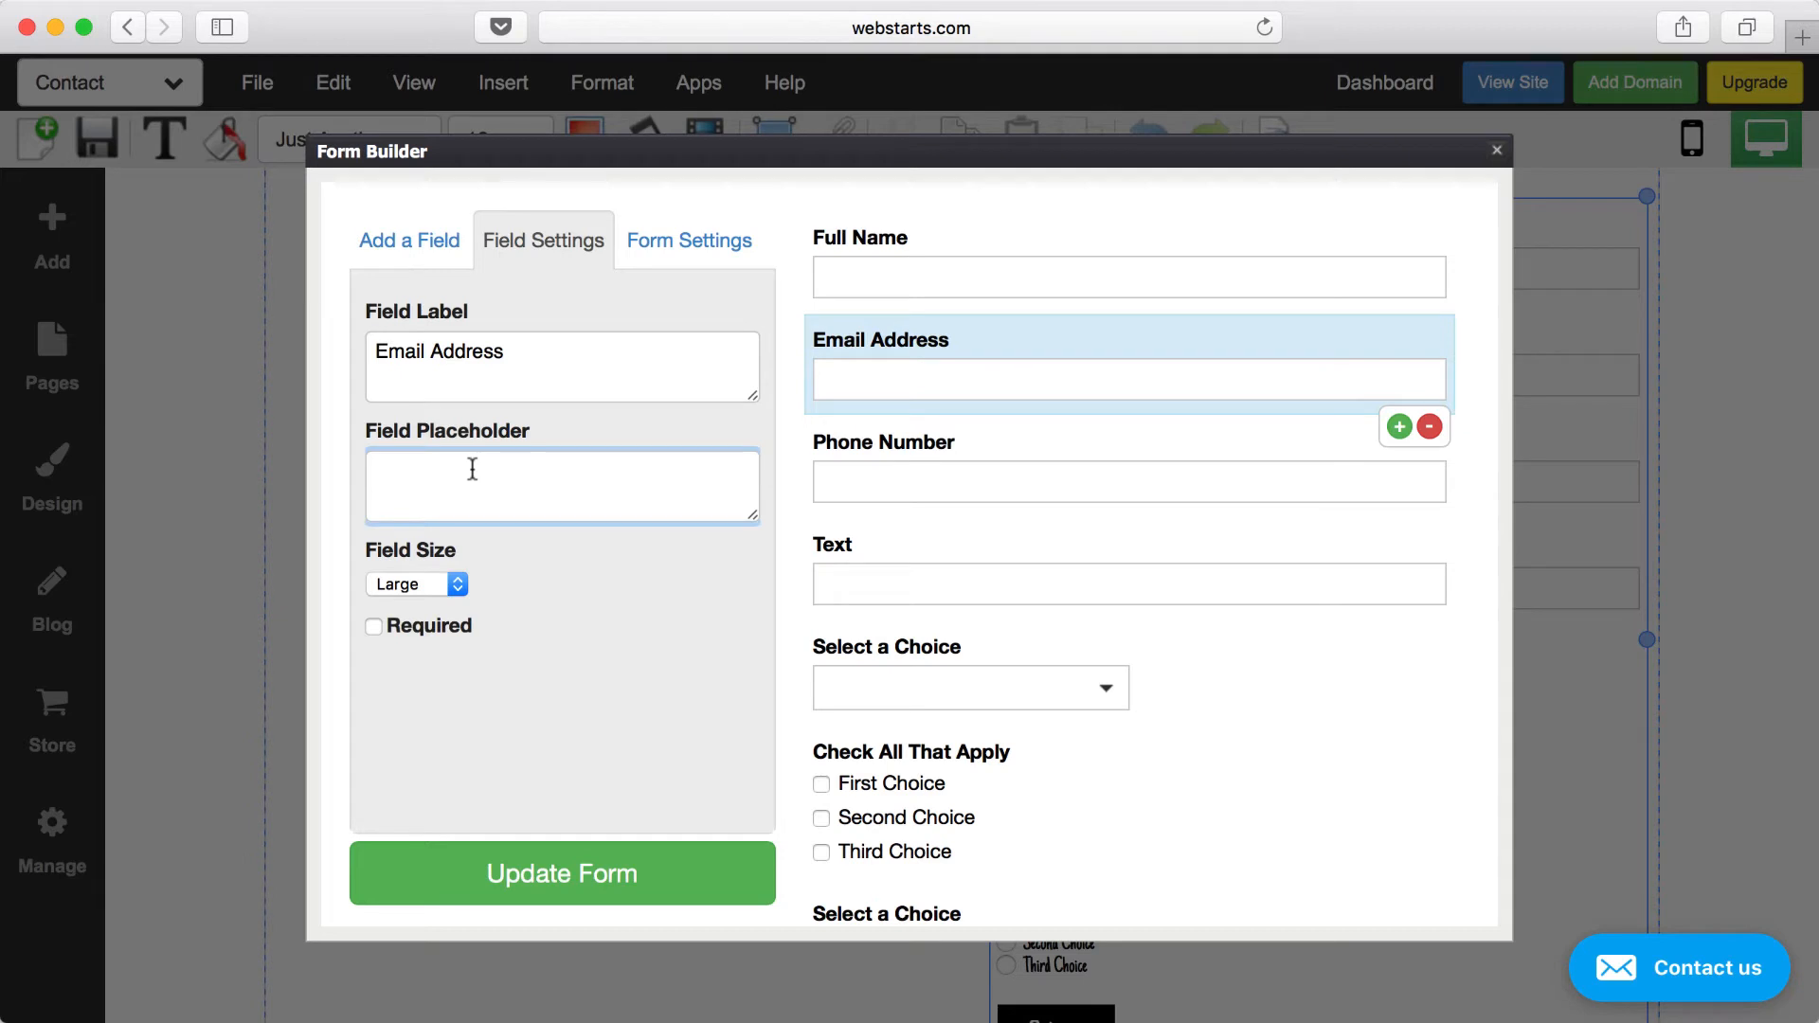
text(Email Address)
click(552, 365)
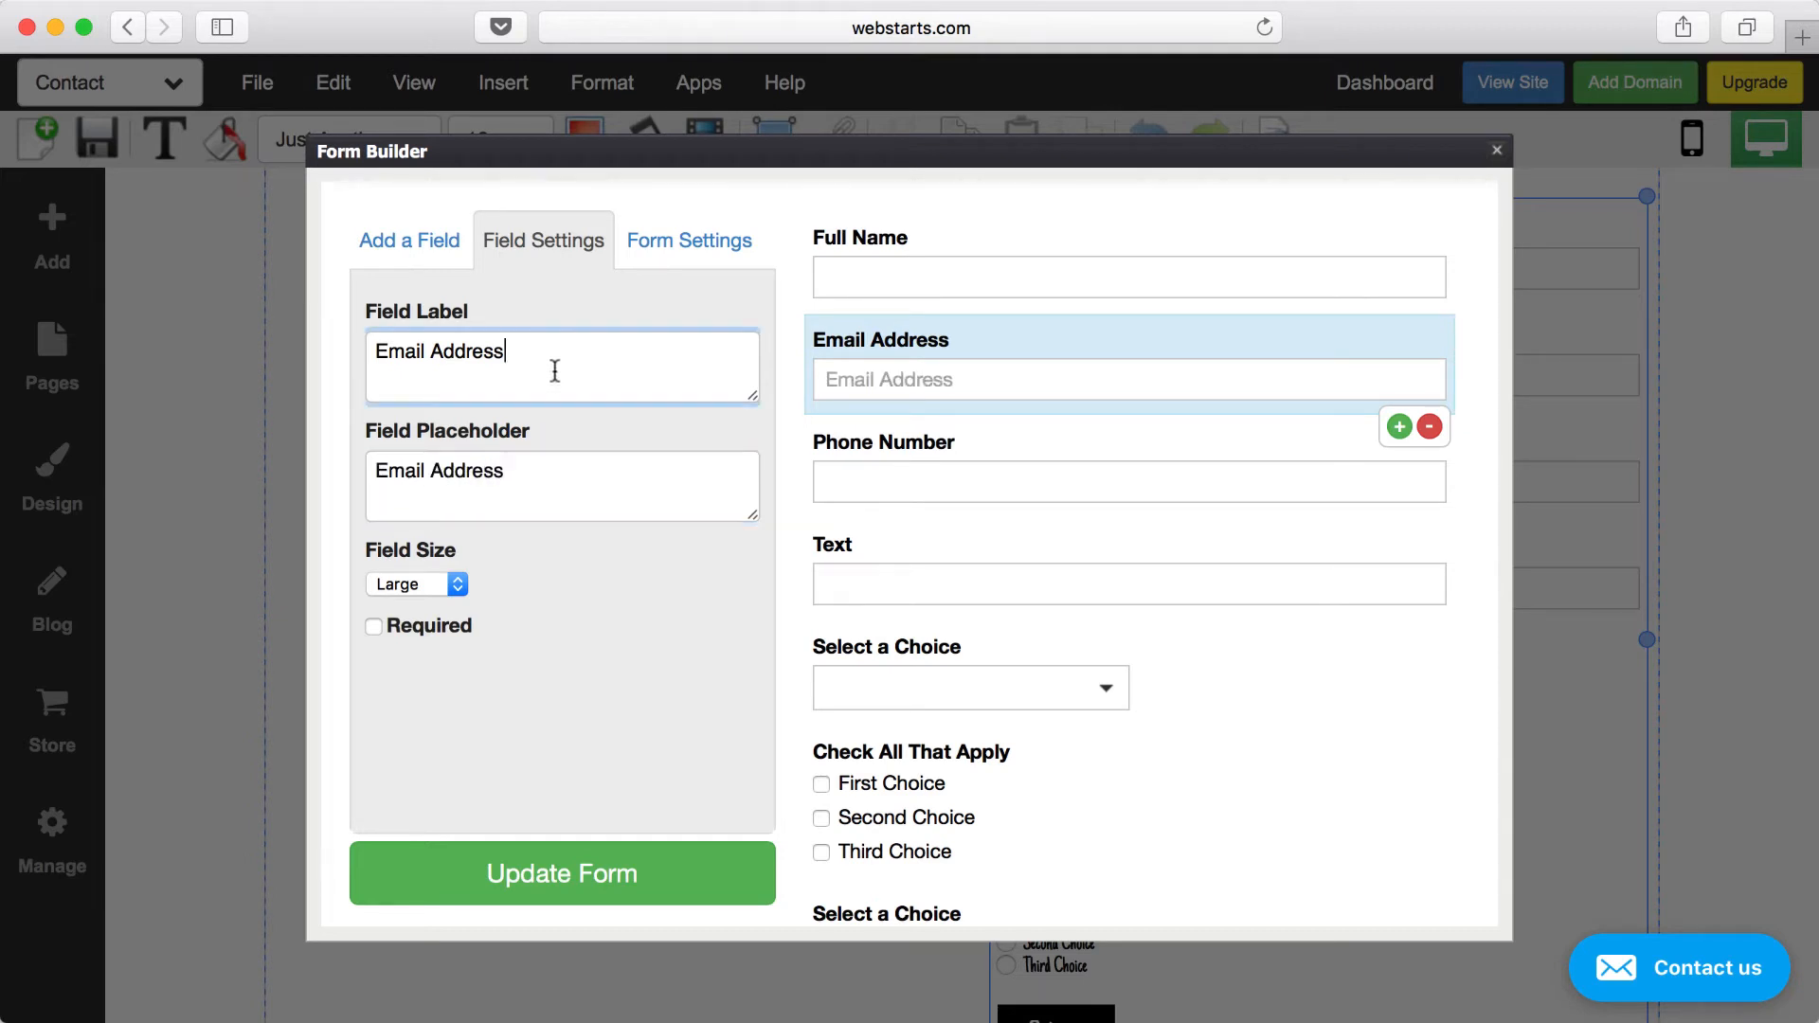
drag(552, 365, 351, 354)
key(BackSpace)
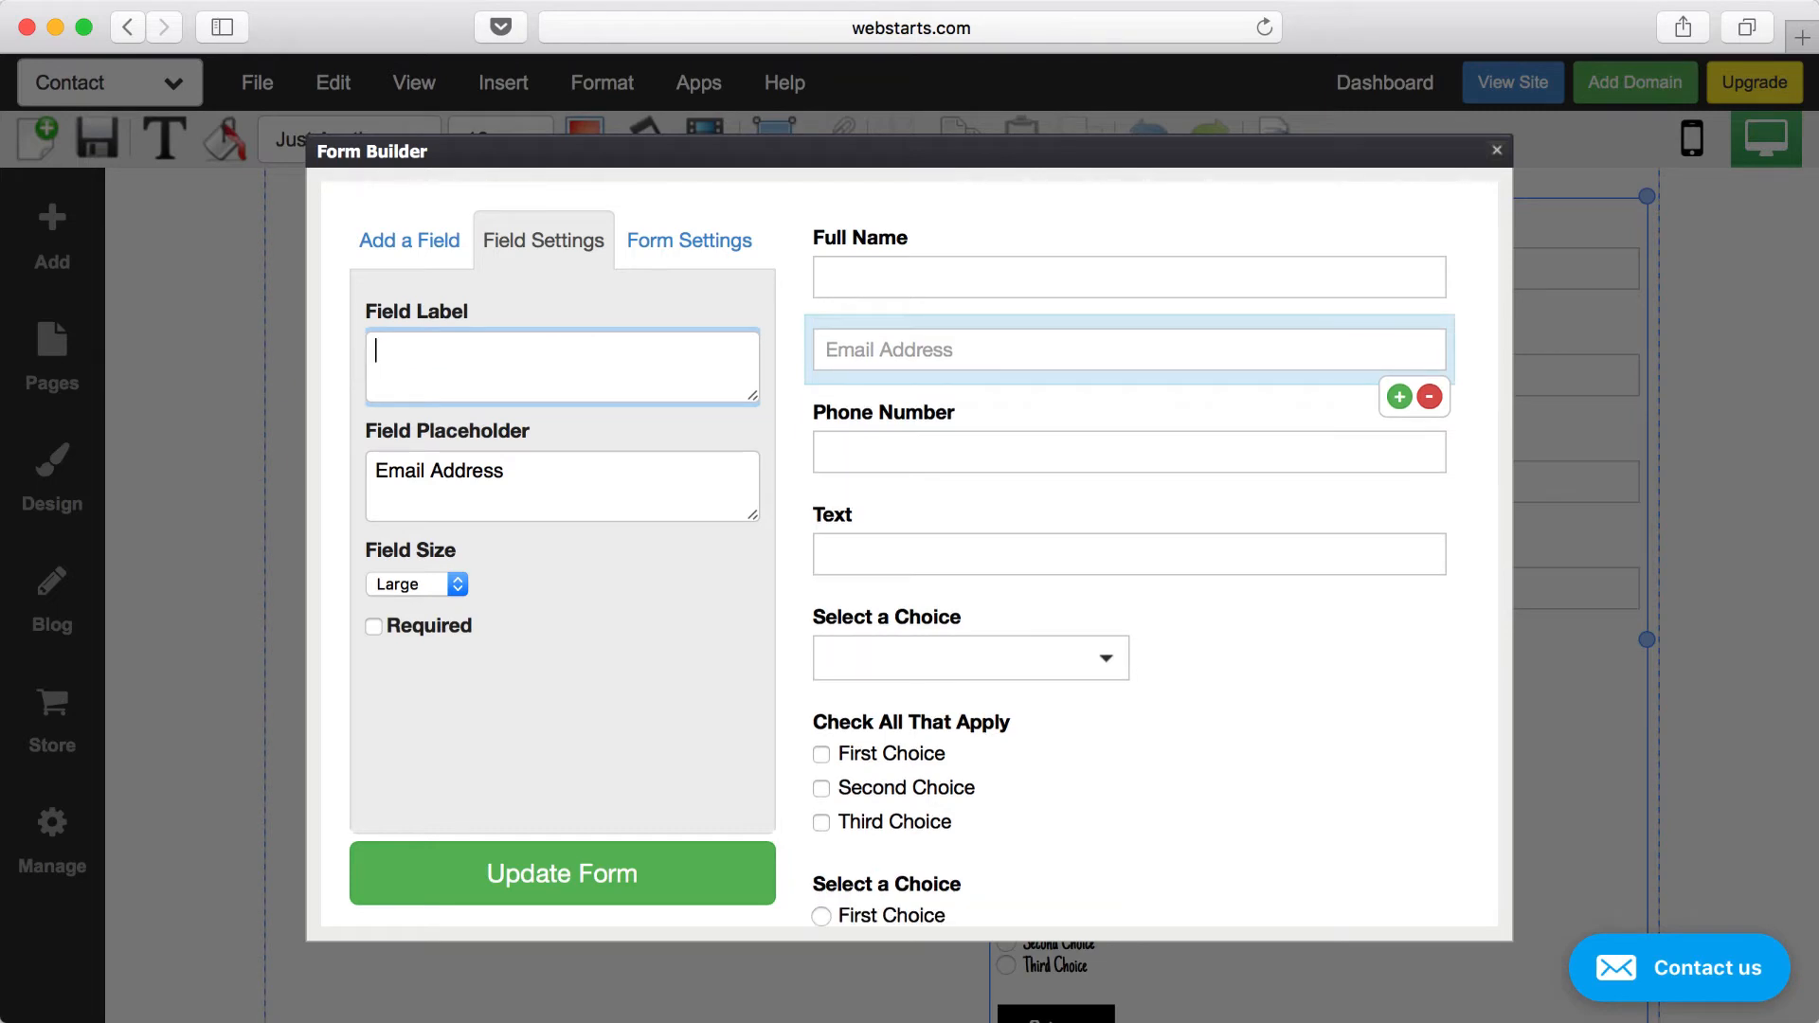
- Set the Phone Number field's placeholder to "Phone Number", and clear its label
click(1085, 424)
click(624, 363)
click(483, 493)
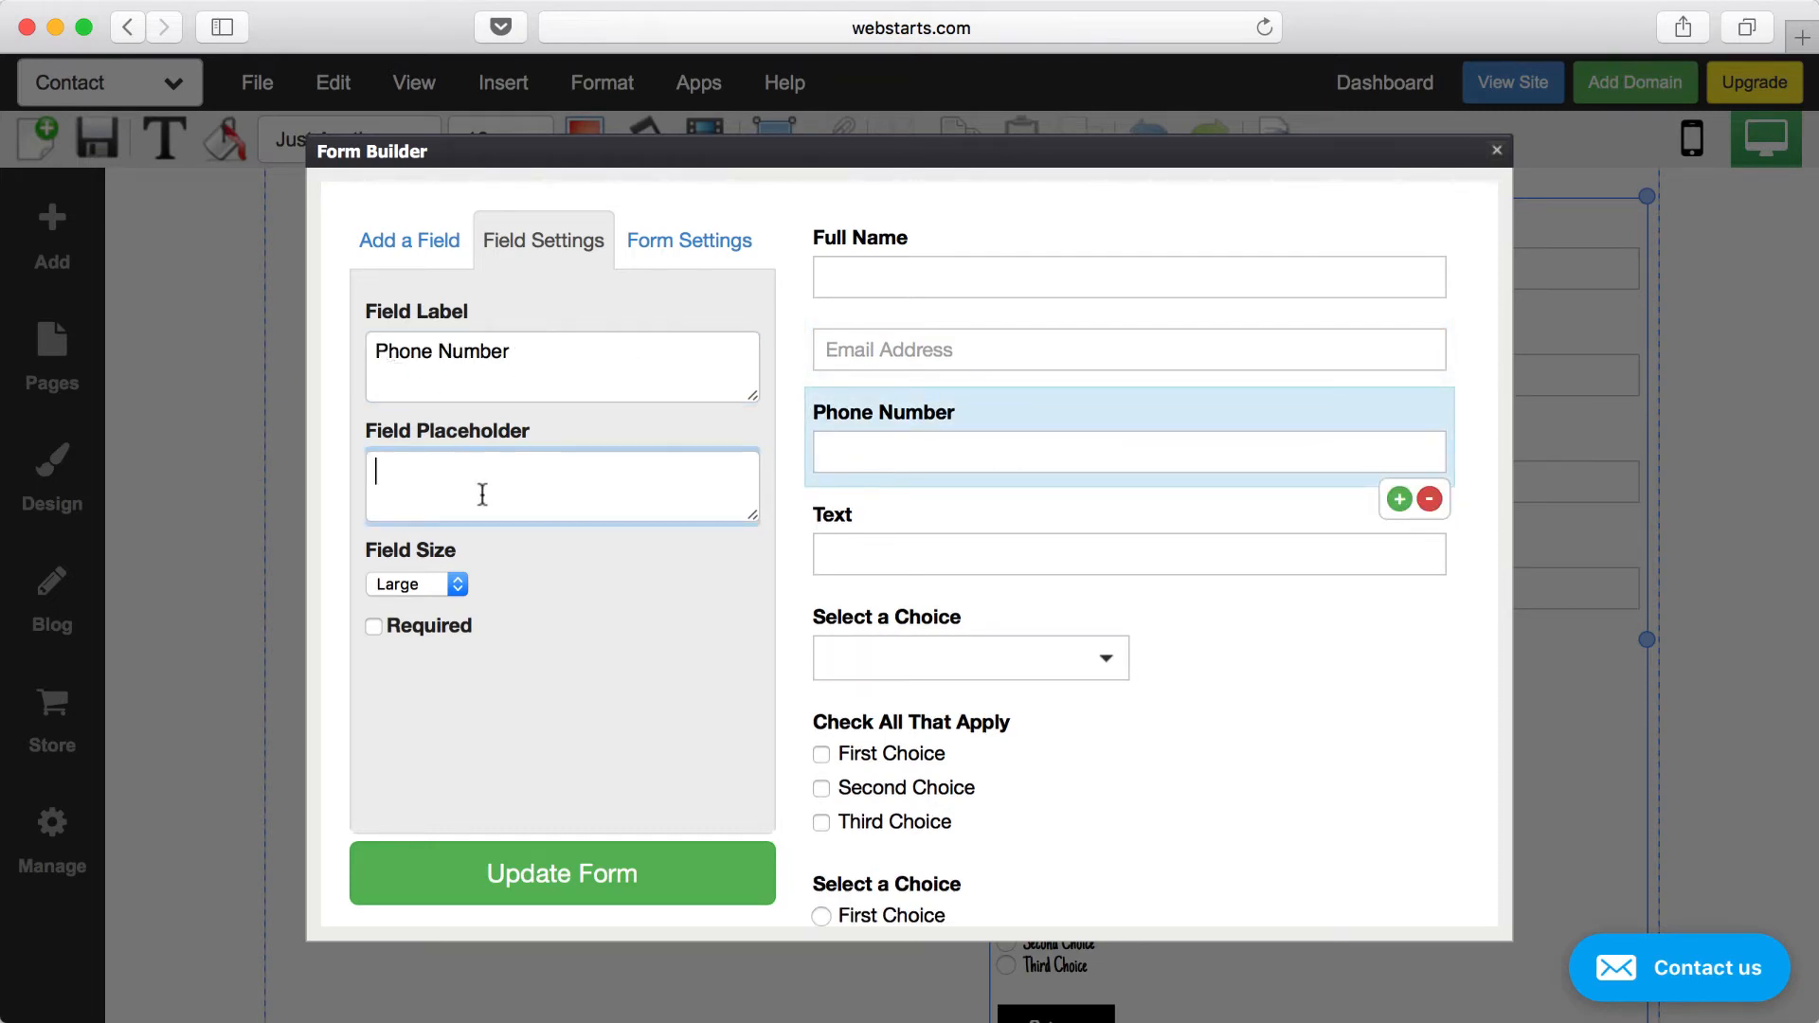
text(PHone)
key(BackSpace)
key(BackSpace)
text(hone Number)
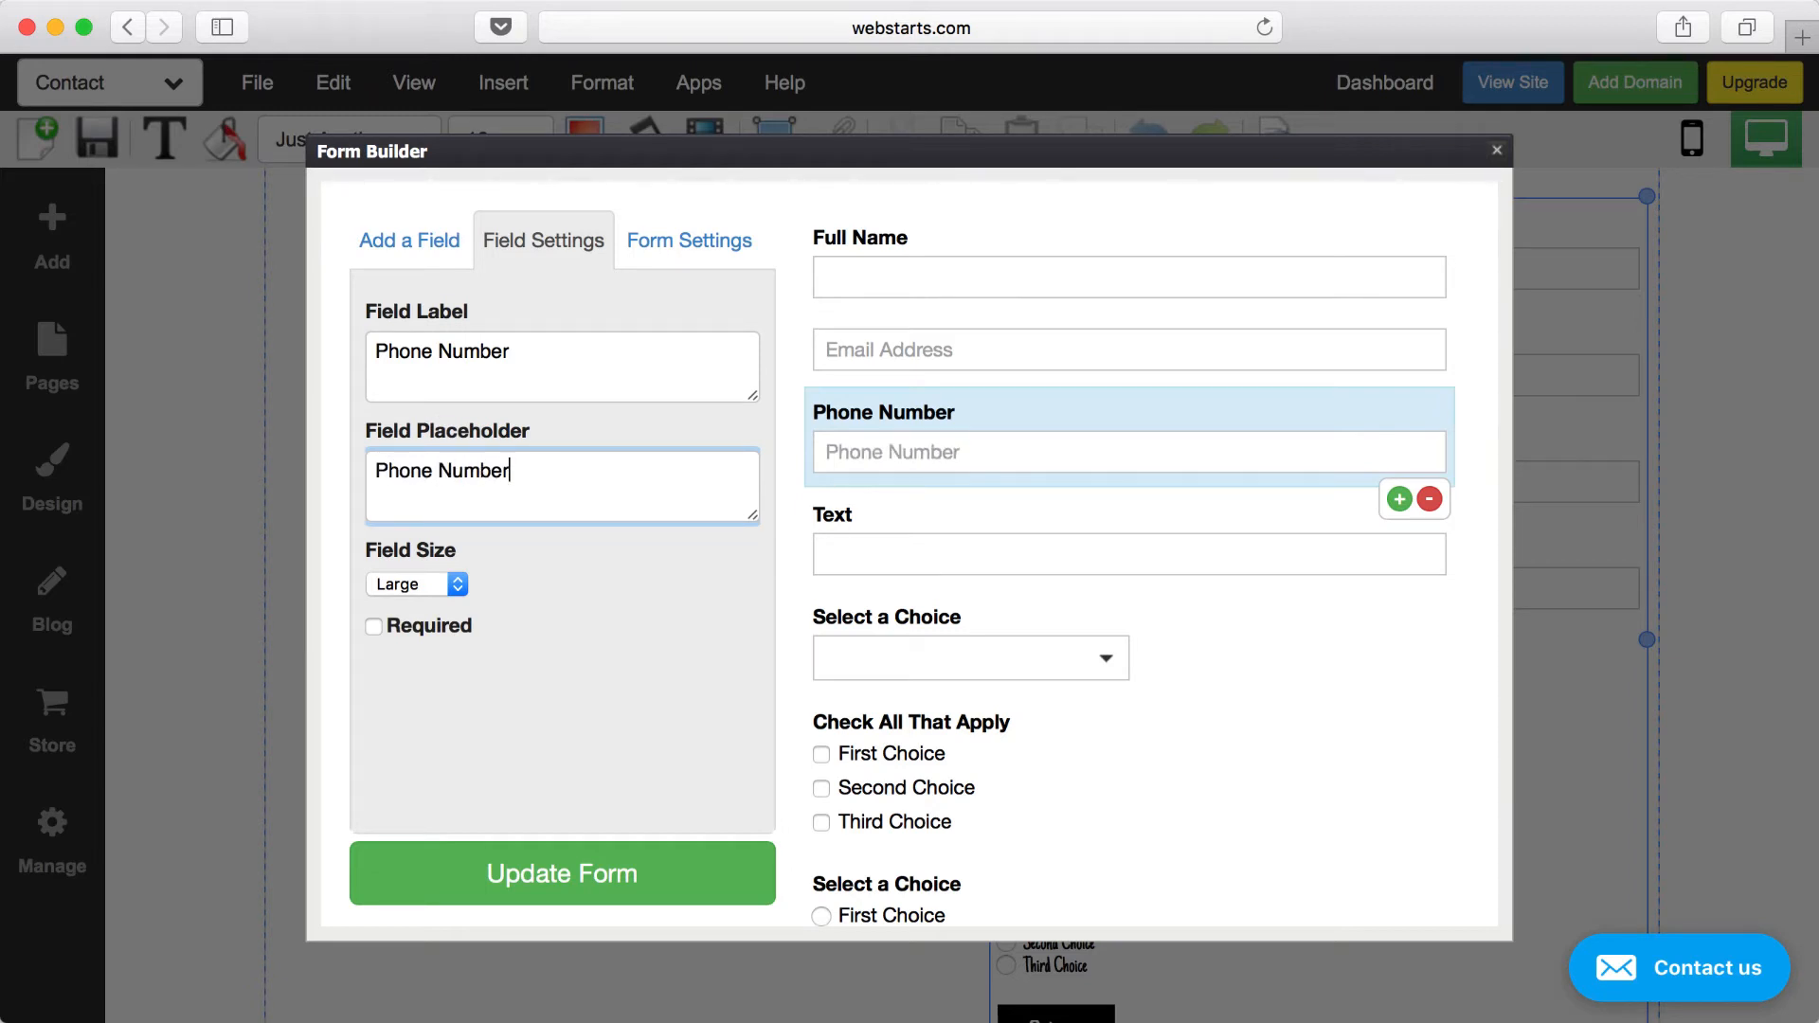
triple_click(597, 360)
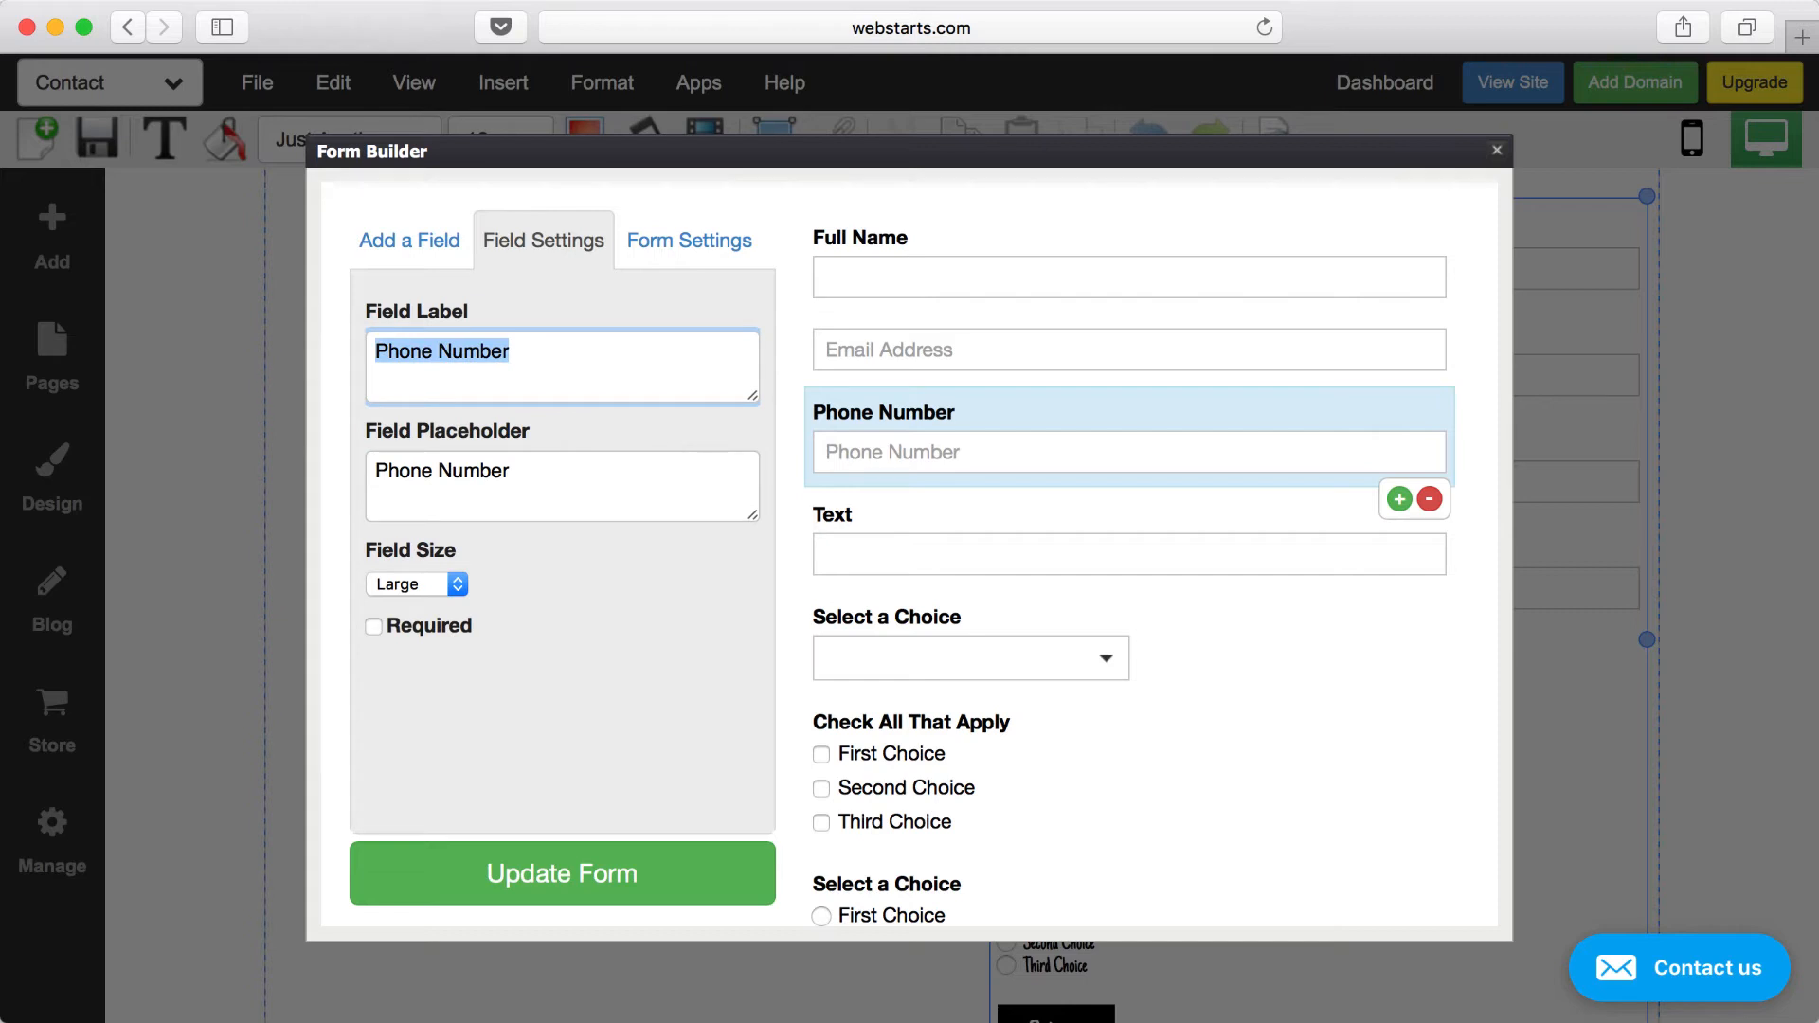
key(BackSpace)
- Delete the single-line Text field from the form
click(1056, 524)
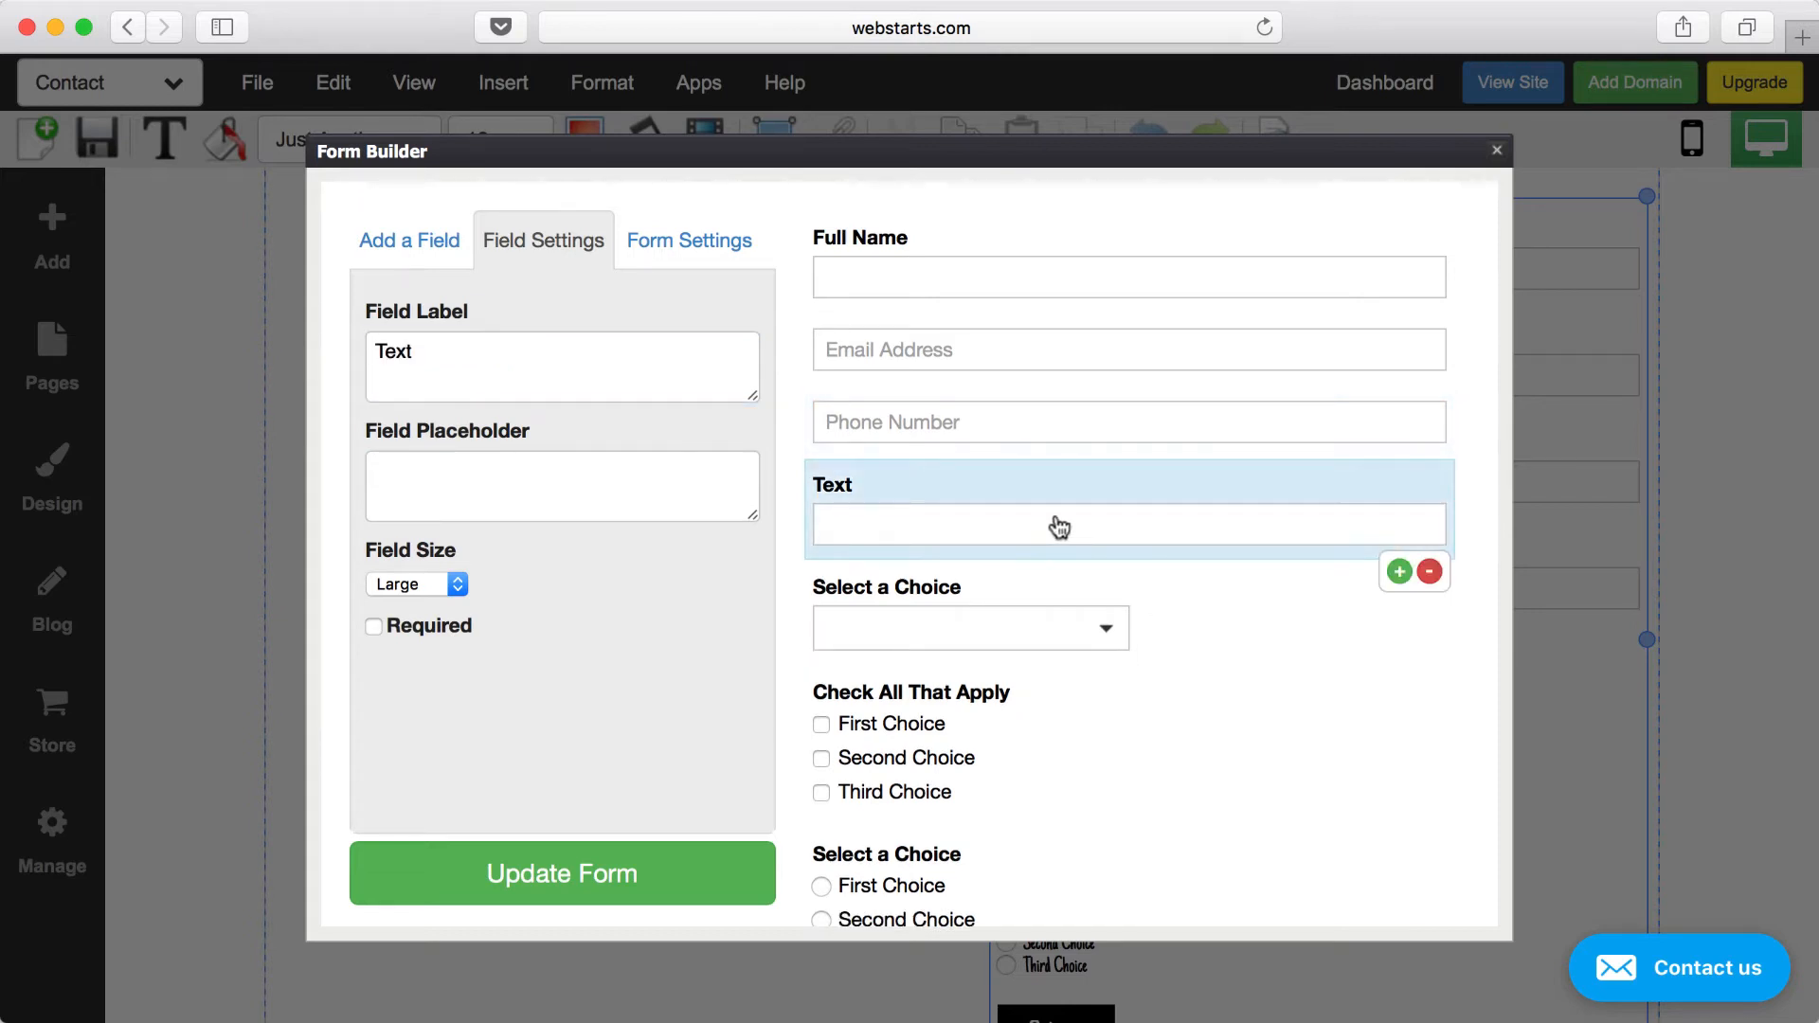
click(1427, 573)
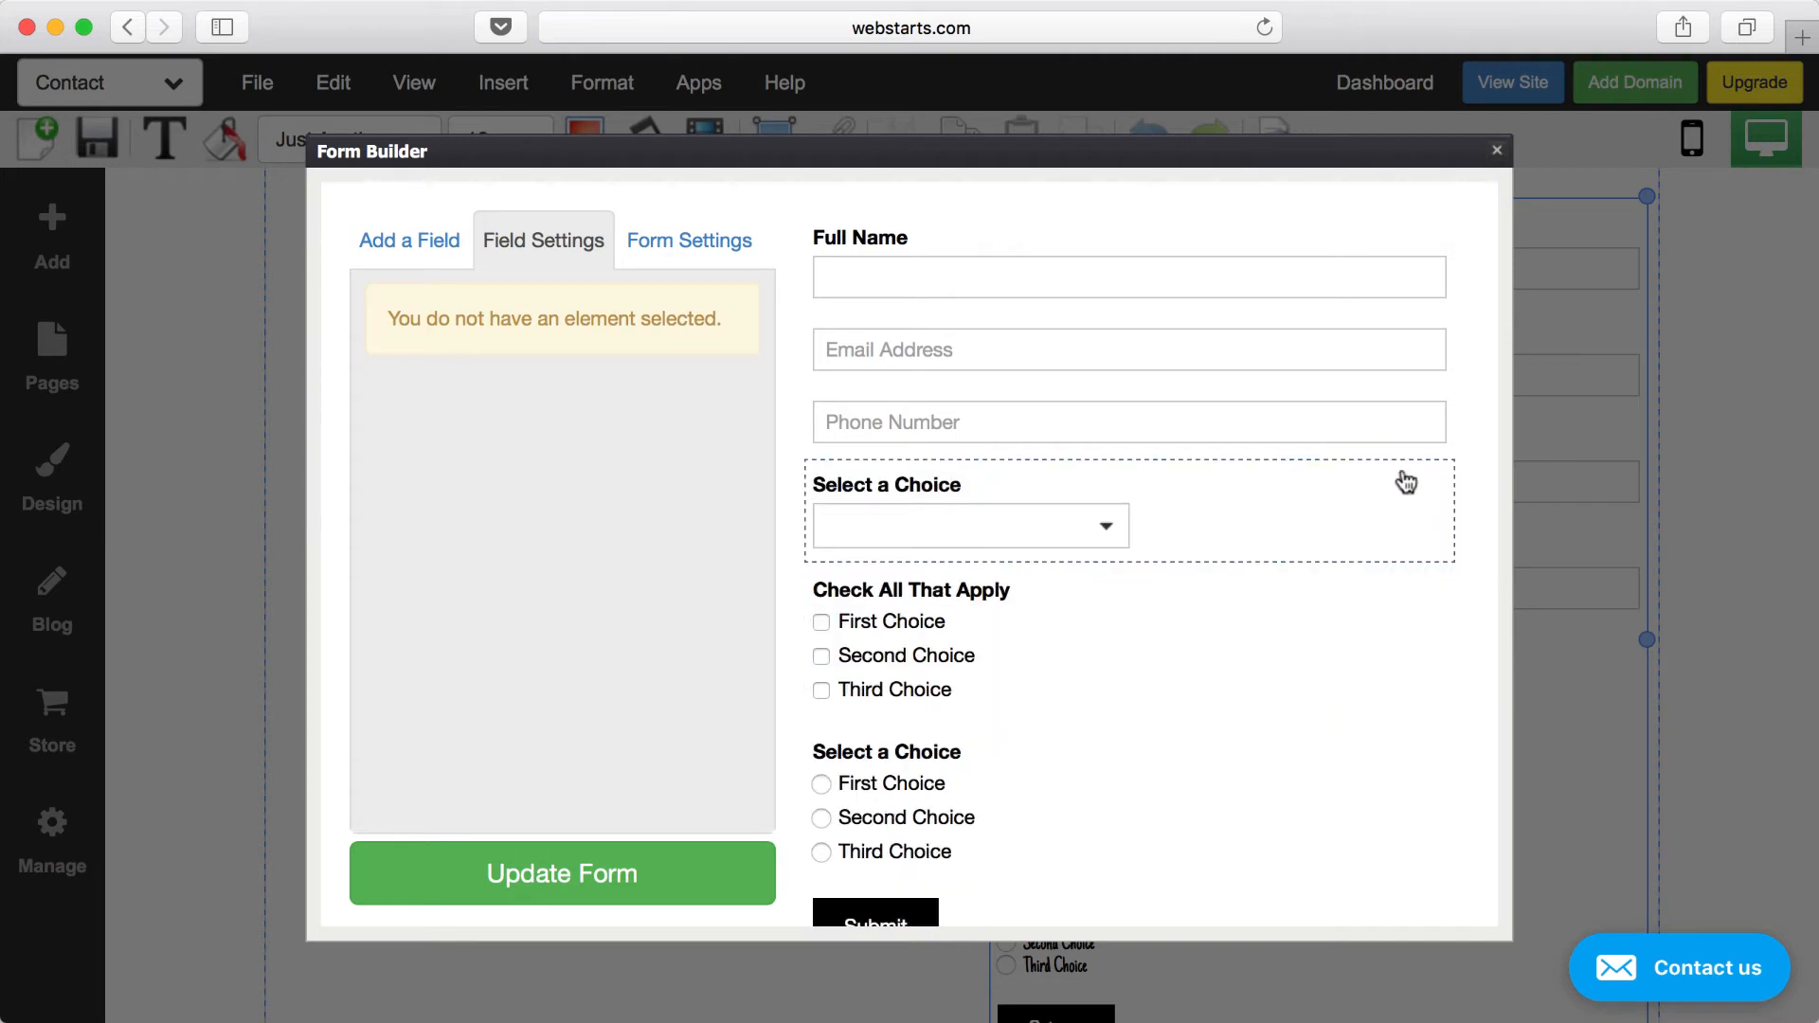
- Add a duplicate field below the Phone Number field, and delete the duplicate
click(1394, 440)
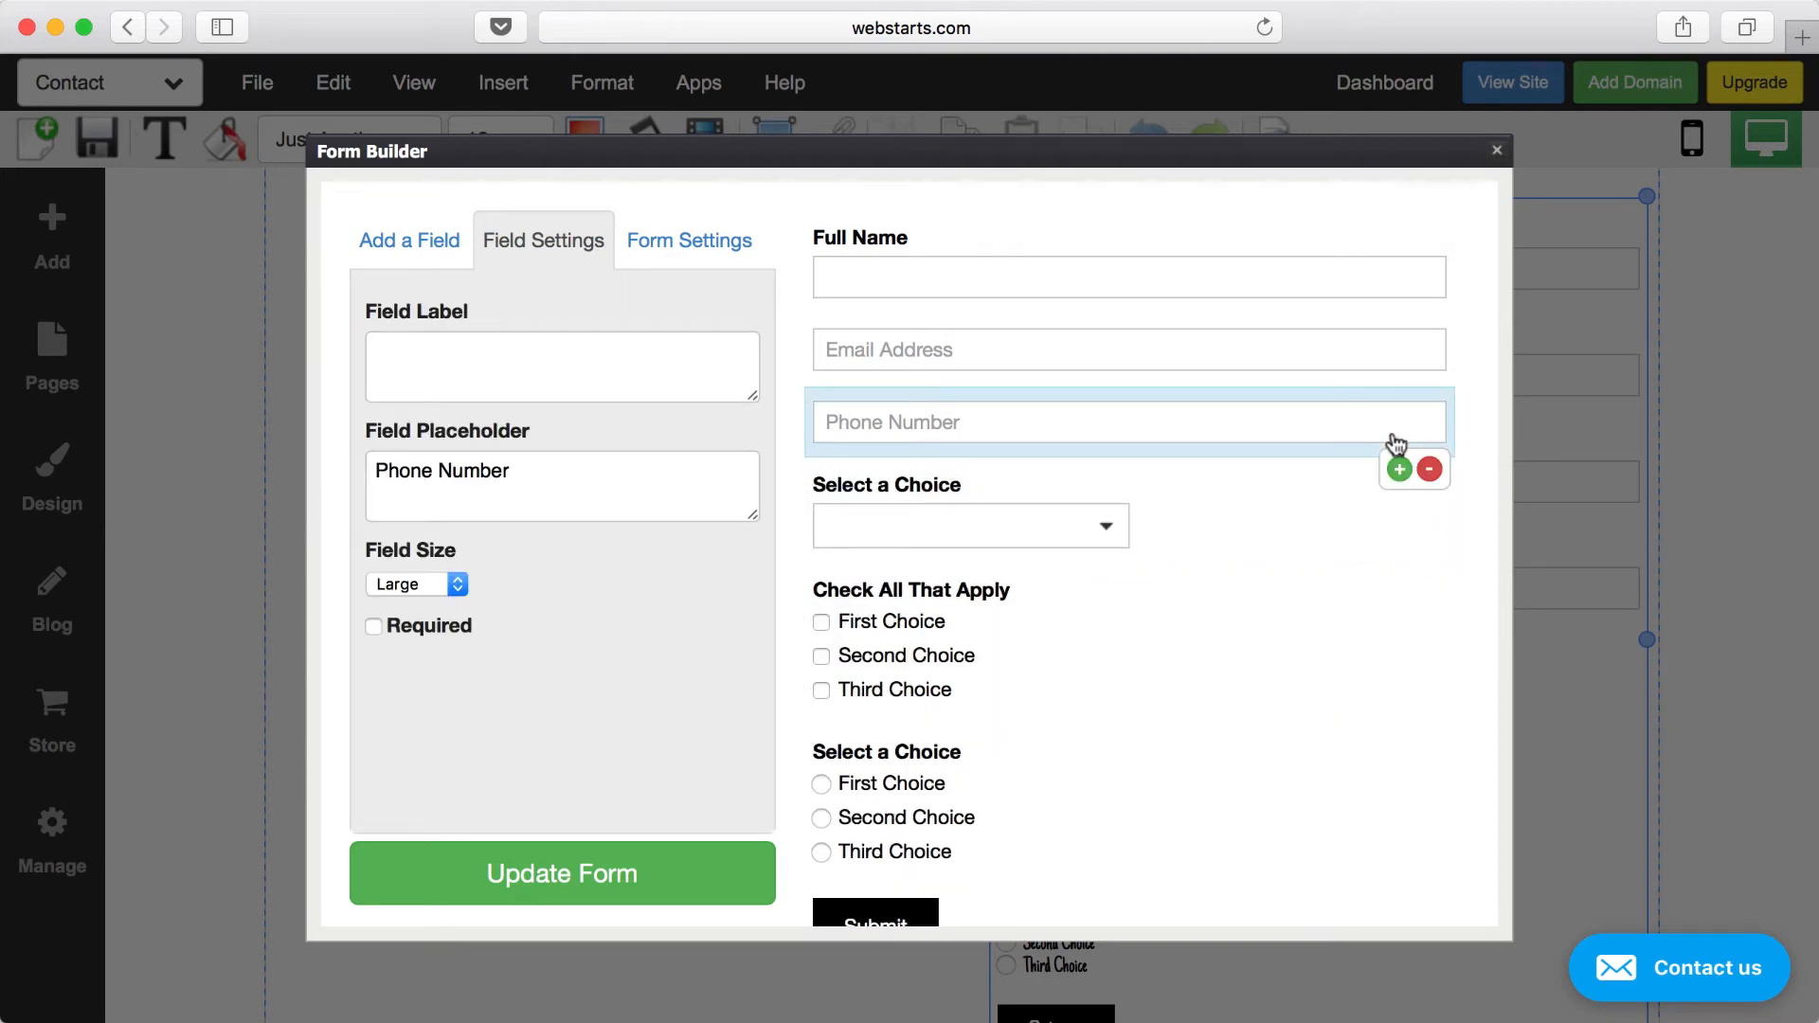
click(1399, 469)
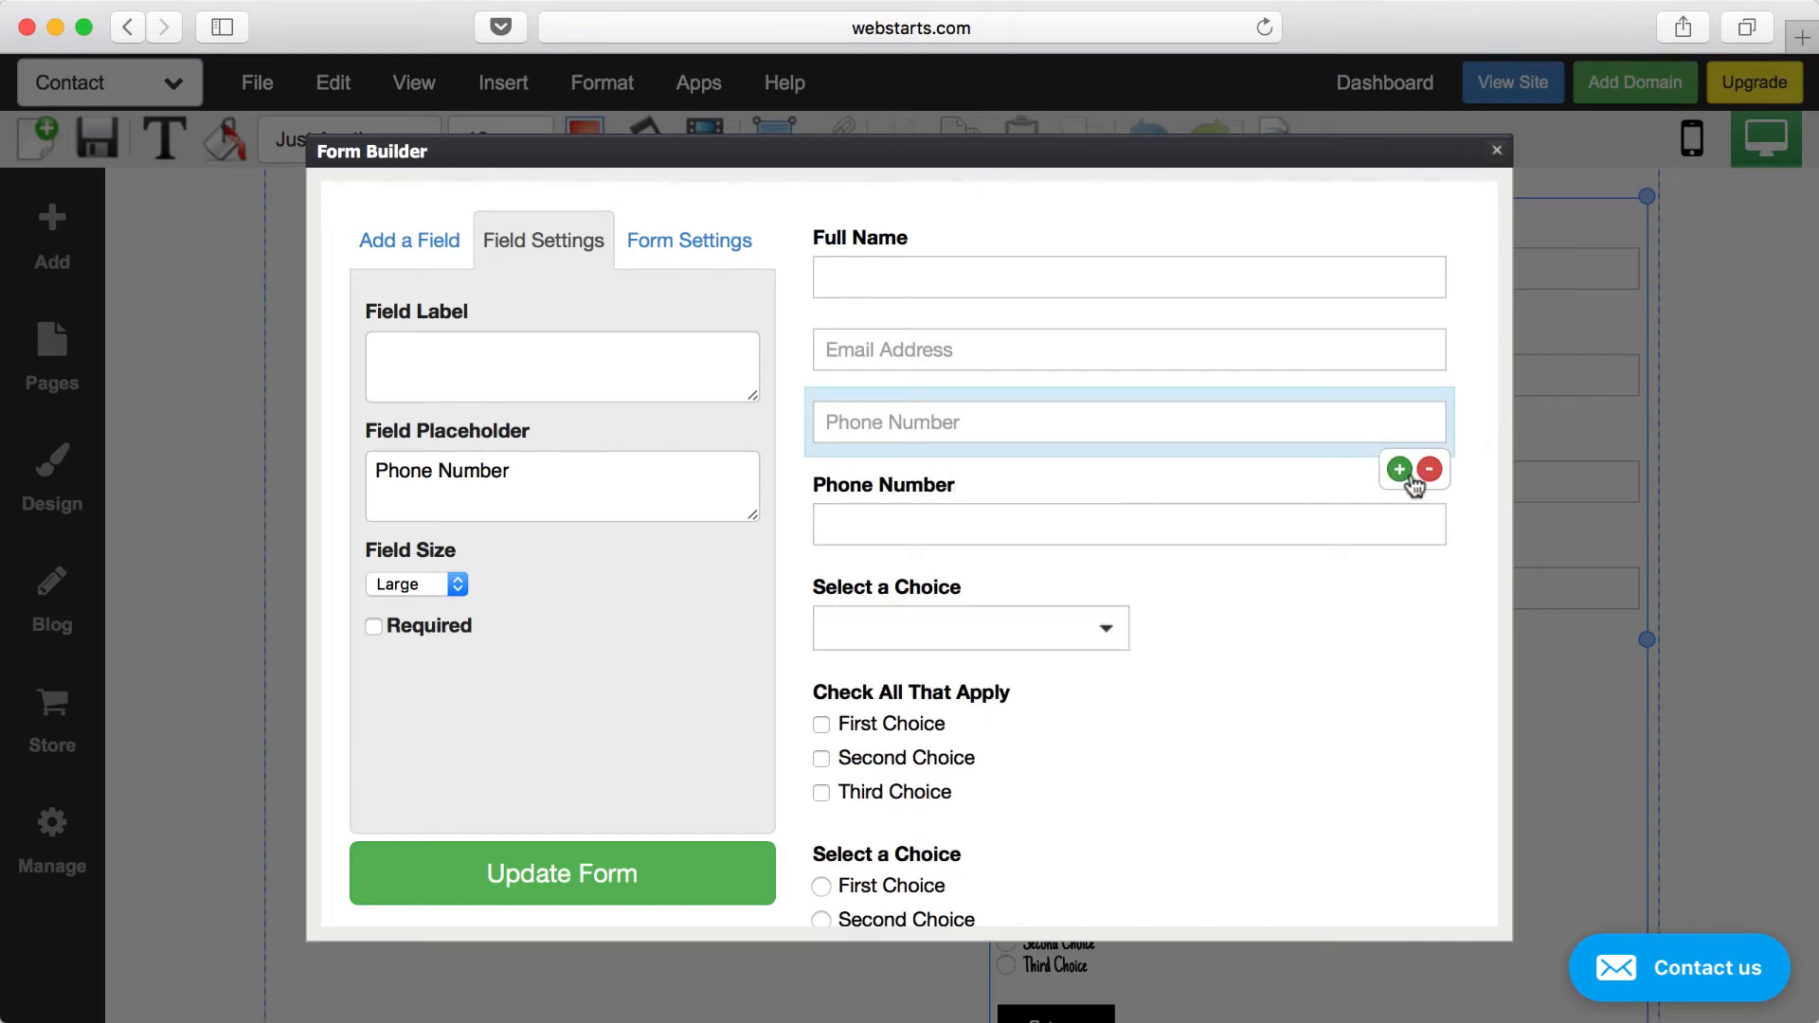
click(1380, 516)
click(1428, 574)
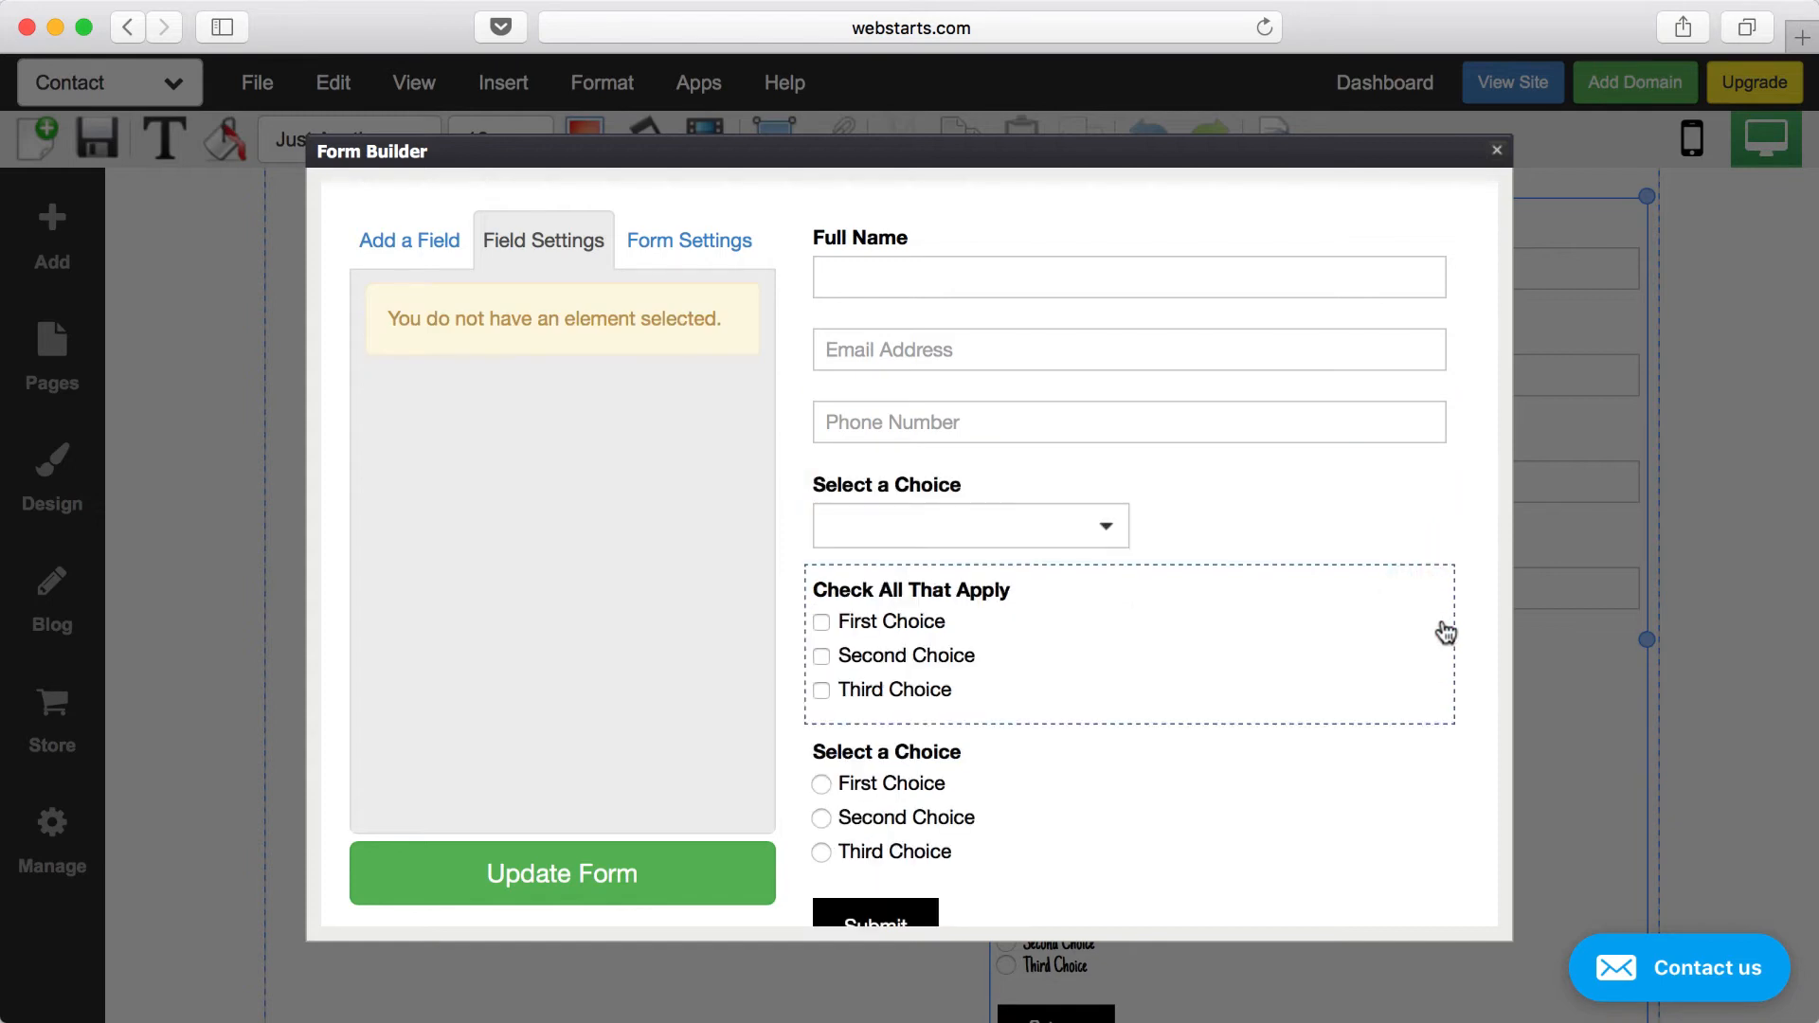
- Move the Phone Number field below the Select a Choice dropdown
click(1263, 421)
drag(1279, 417, 1279, 536)
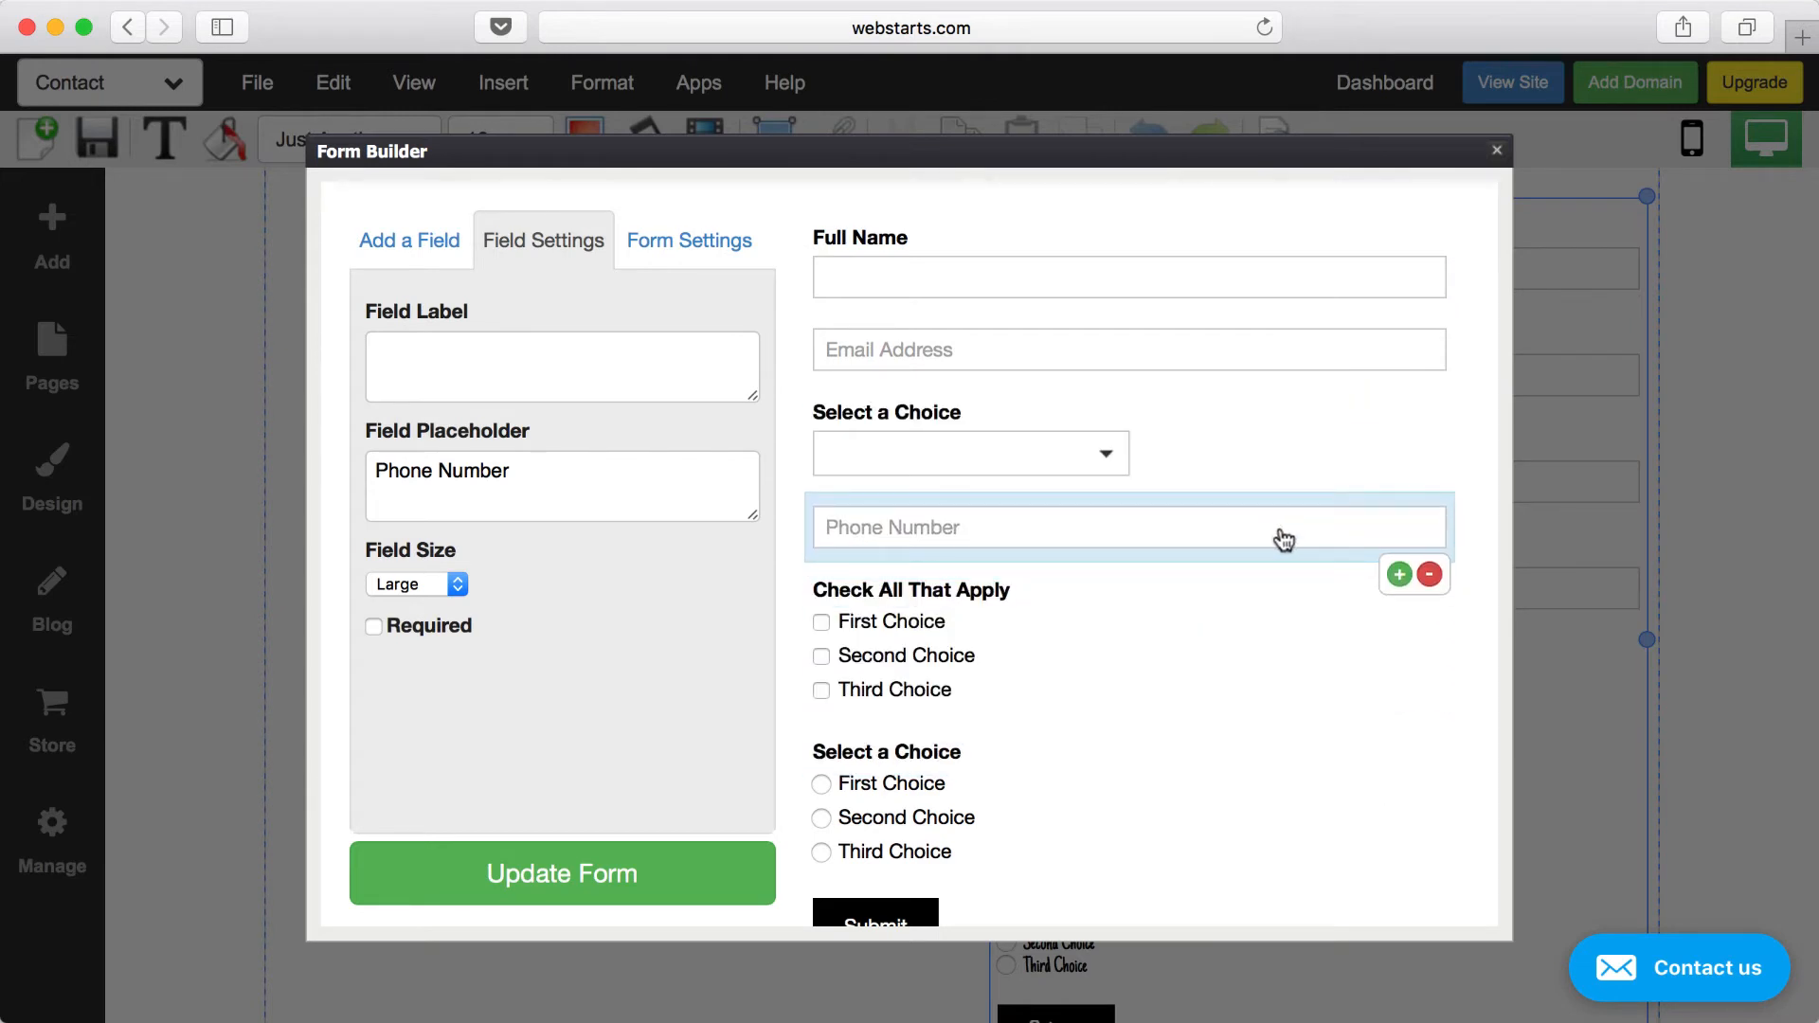
- Try the Medium and Small sizes on the Phone Number field, and set its size back to Large
click(422, 588)
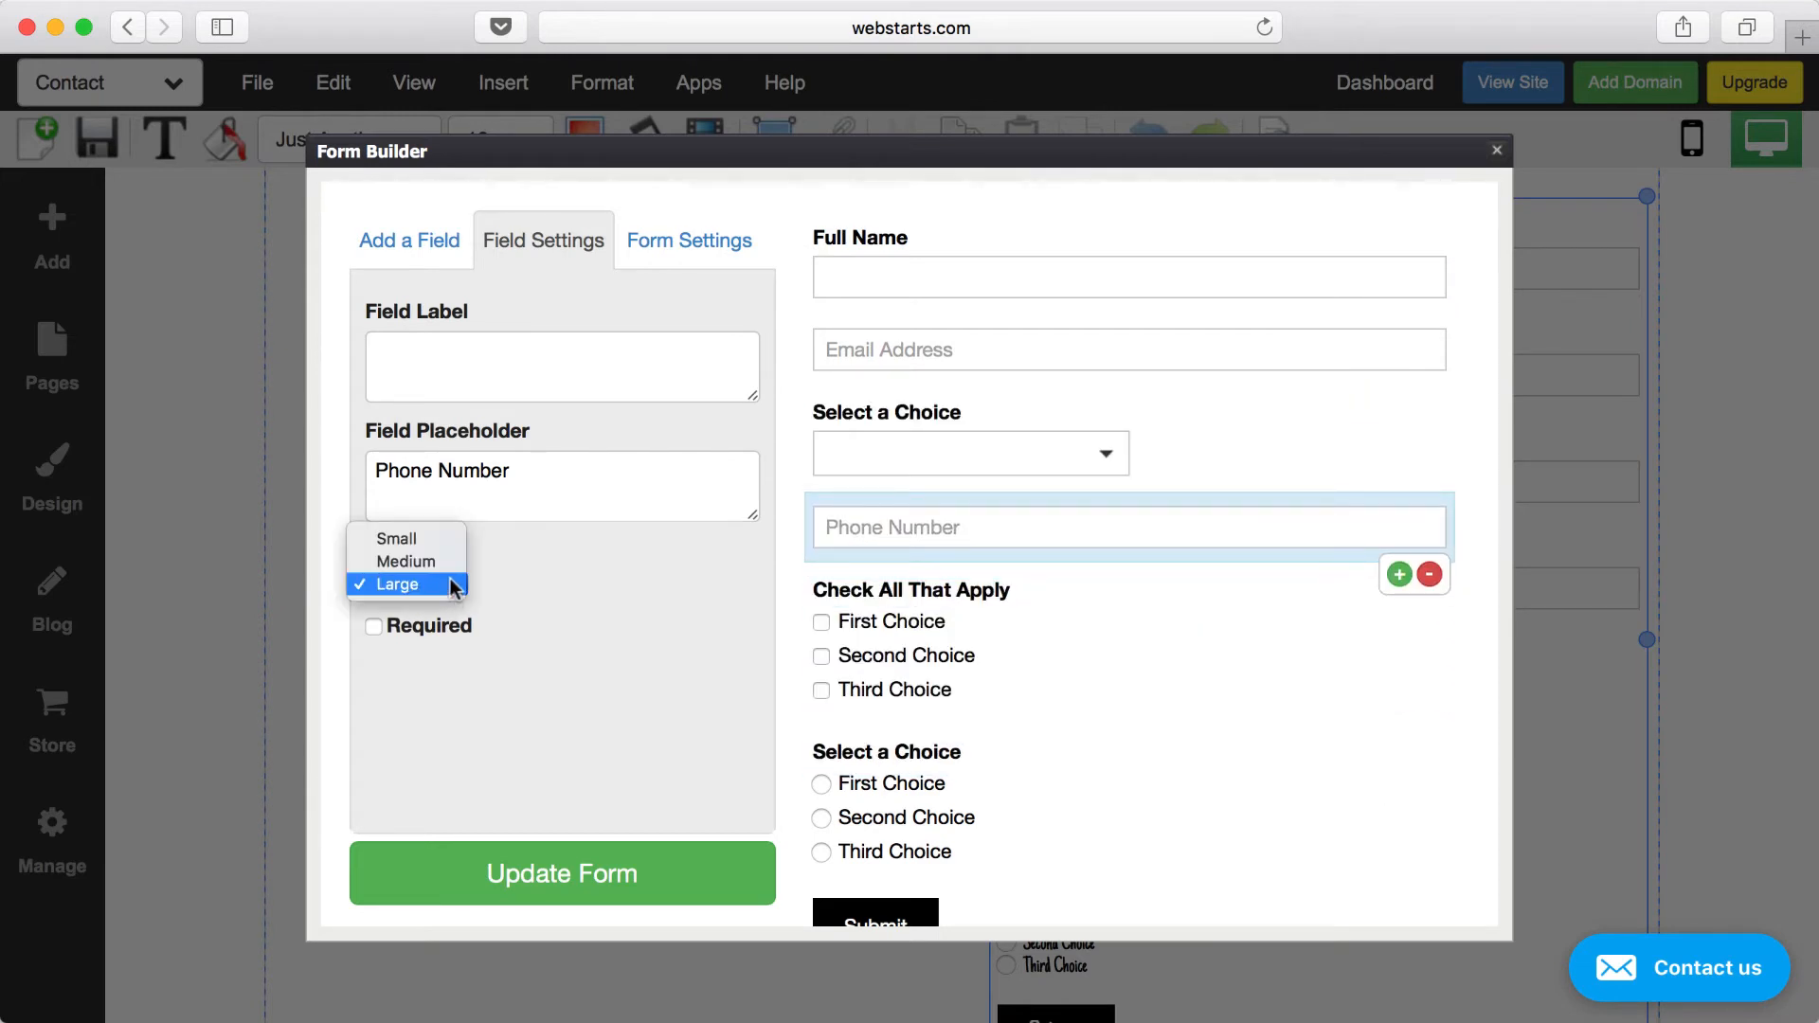
click(436, 560)
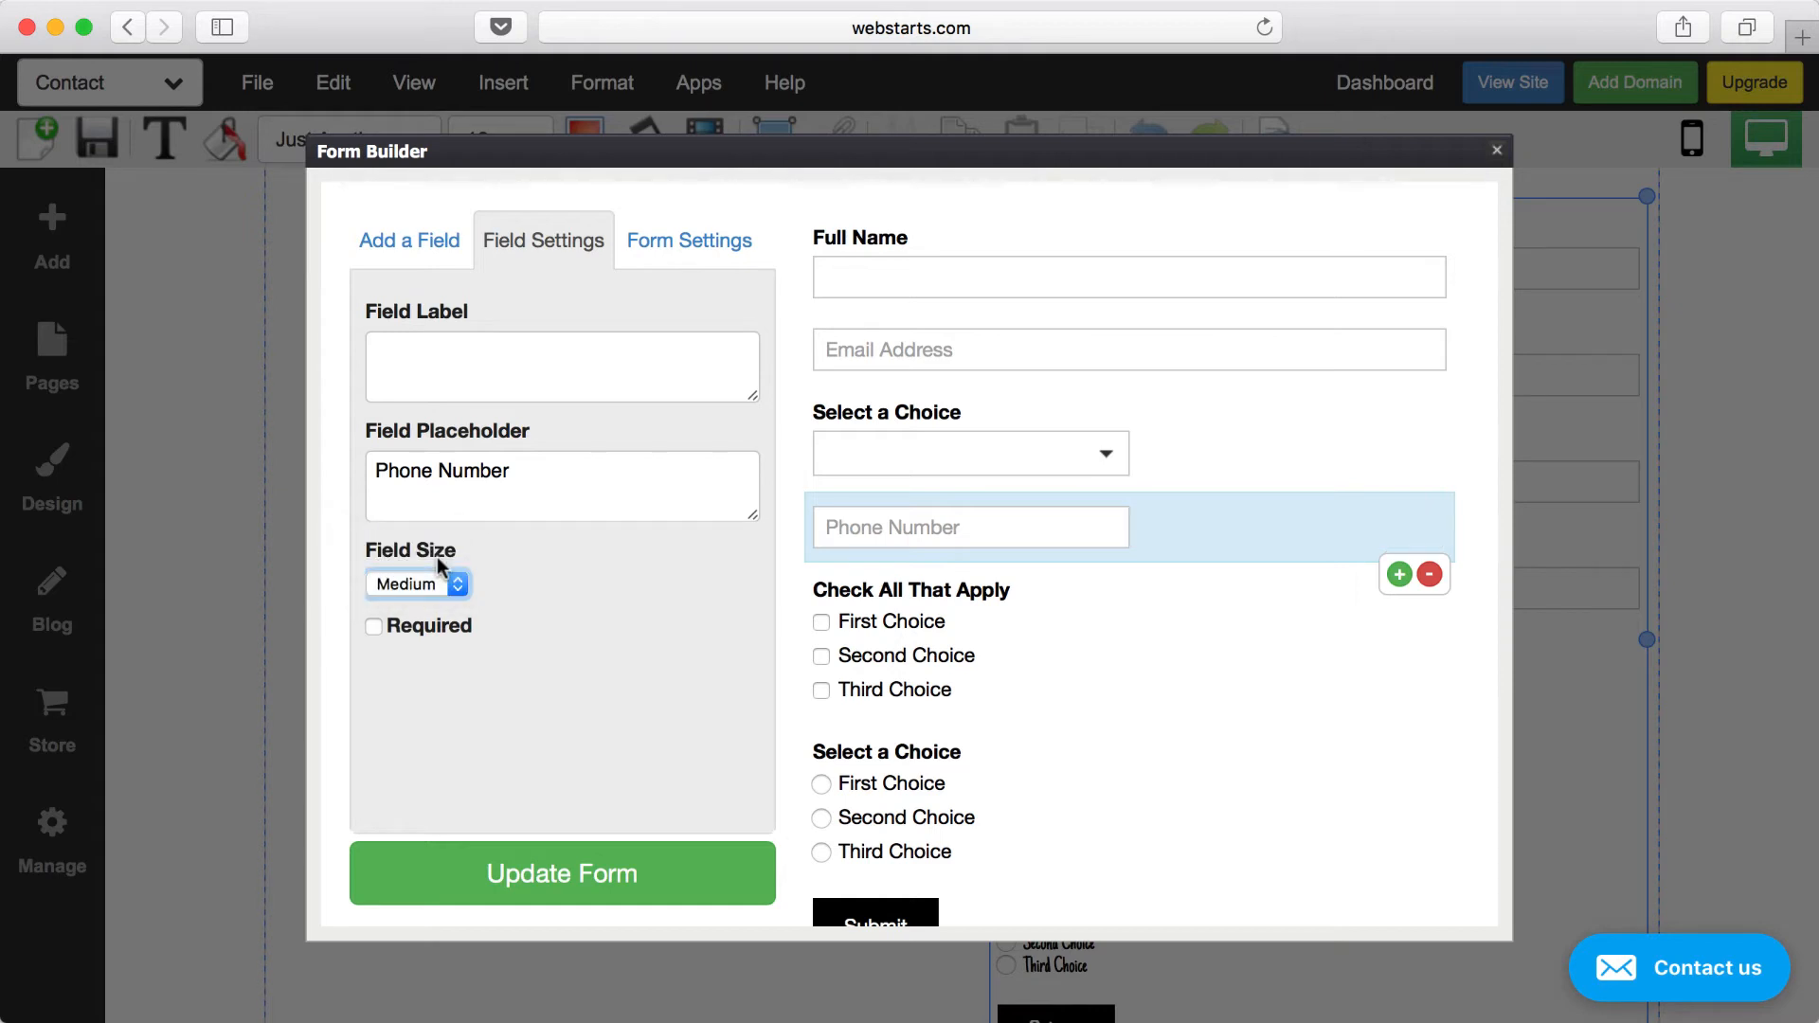
click(445, 560)
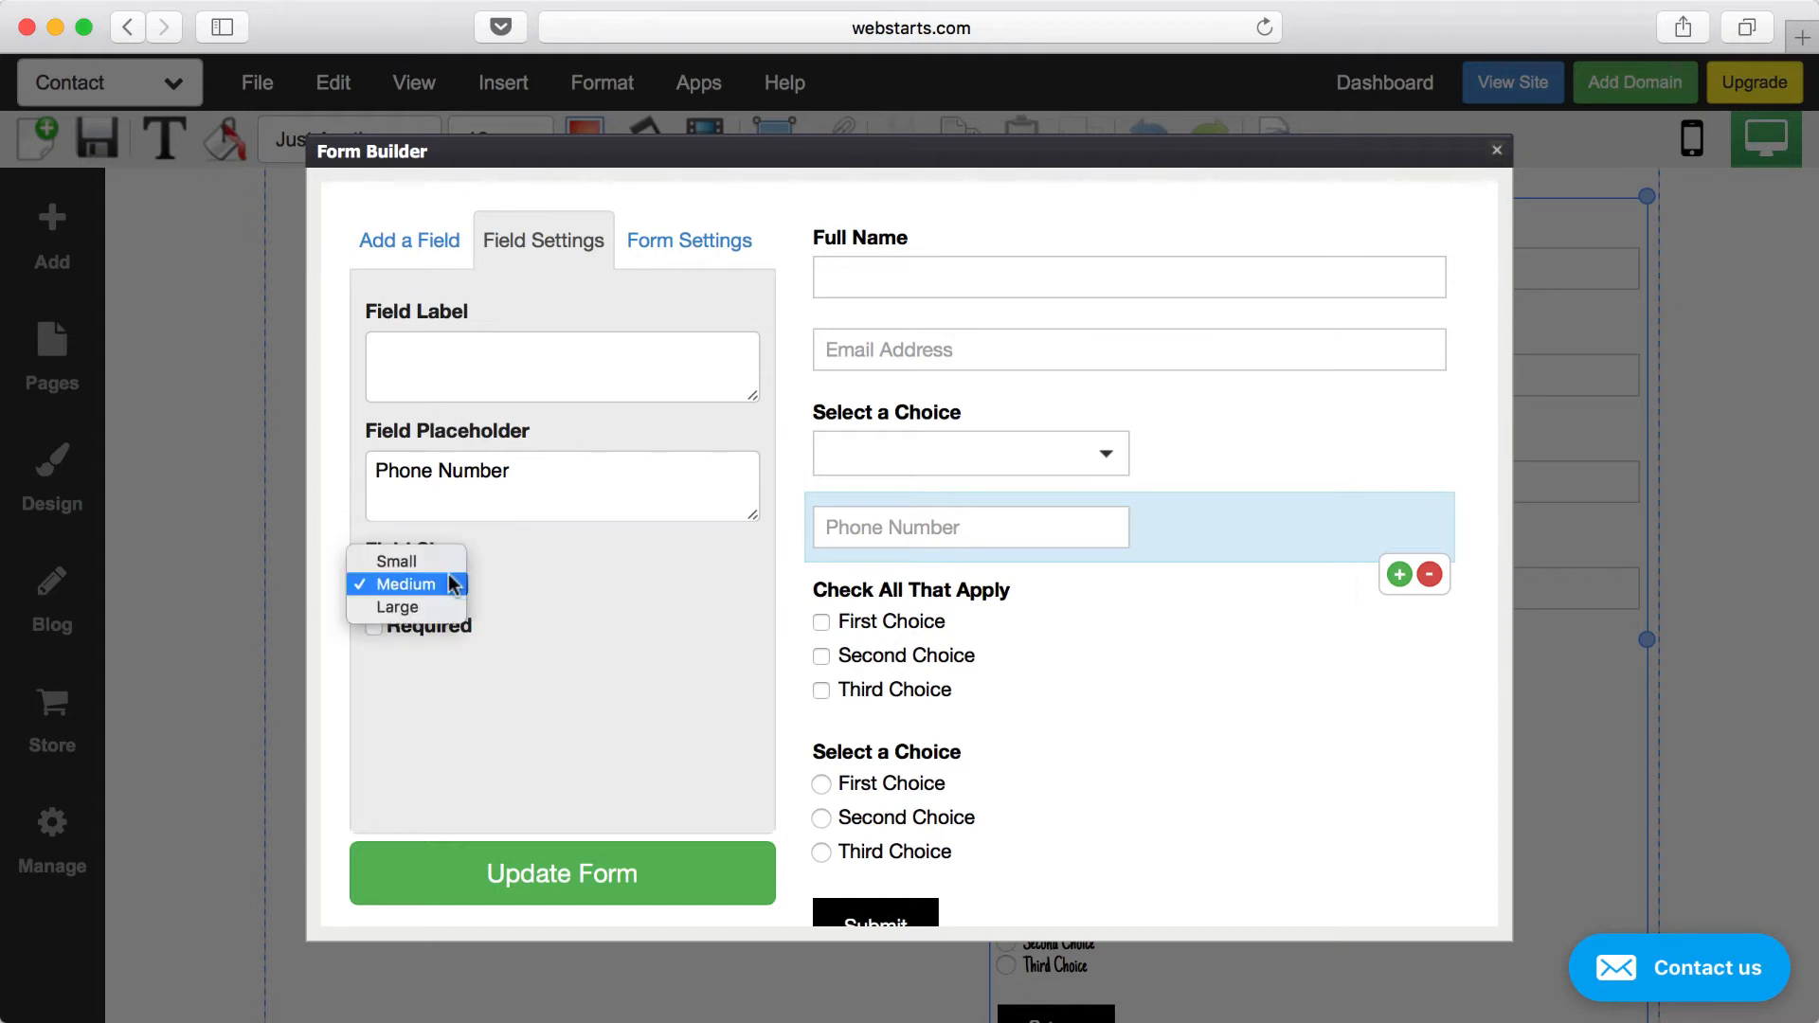
click(446, 560)
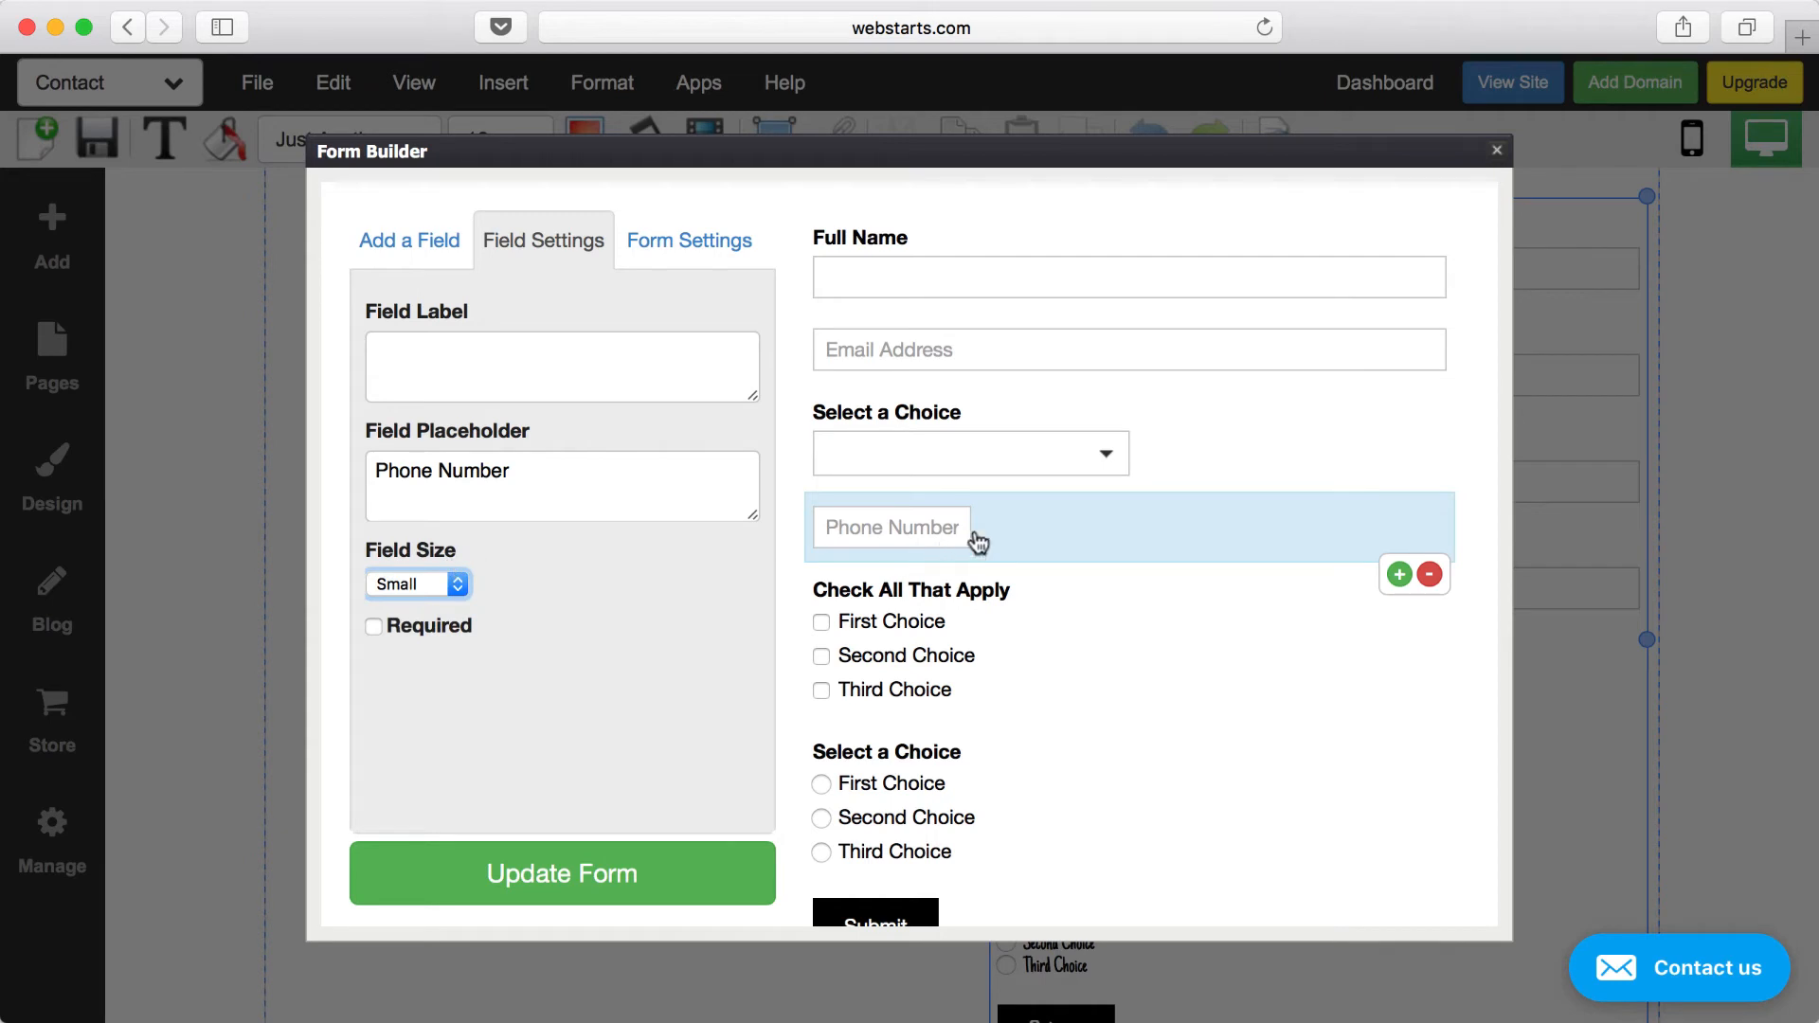
click(451, 587)
click(438, 625)
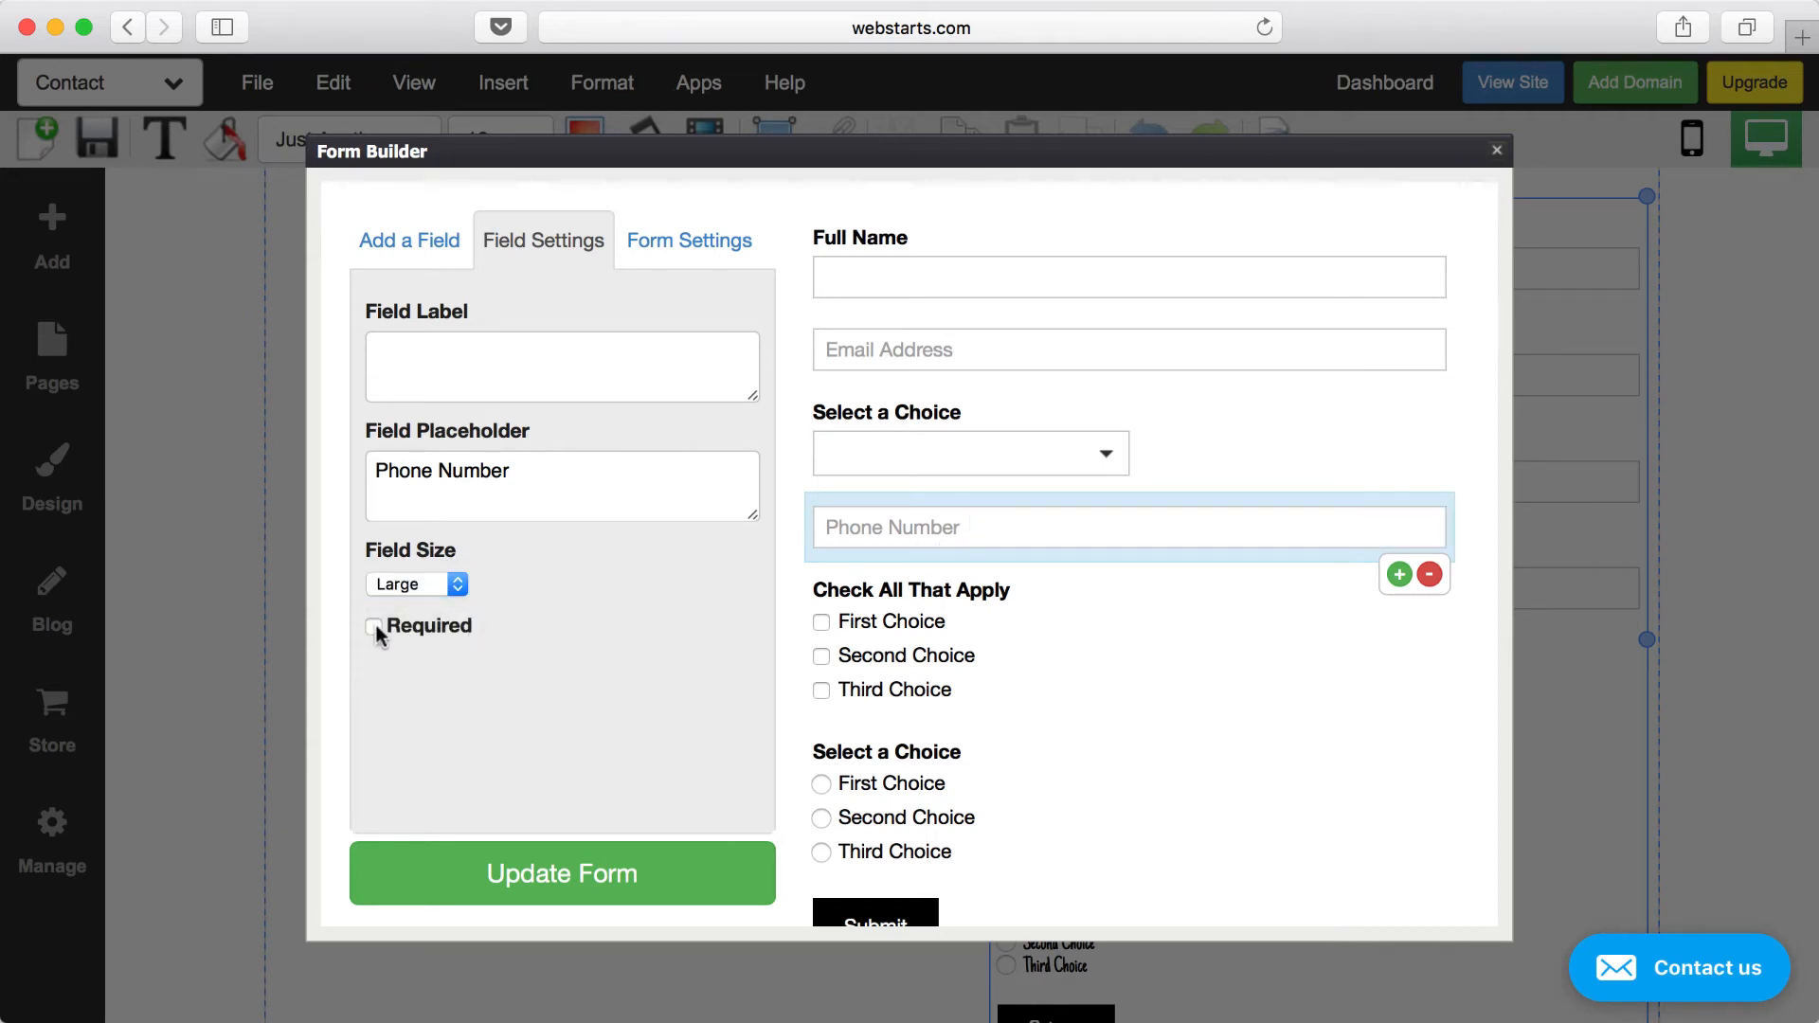
- Make the Full Name field required
click(1036, 350)
click(1039, 284)
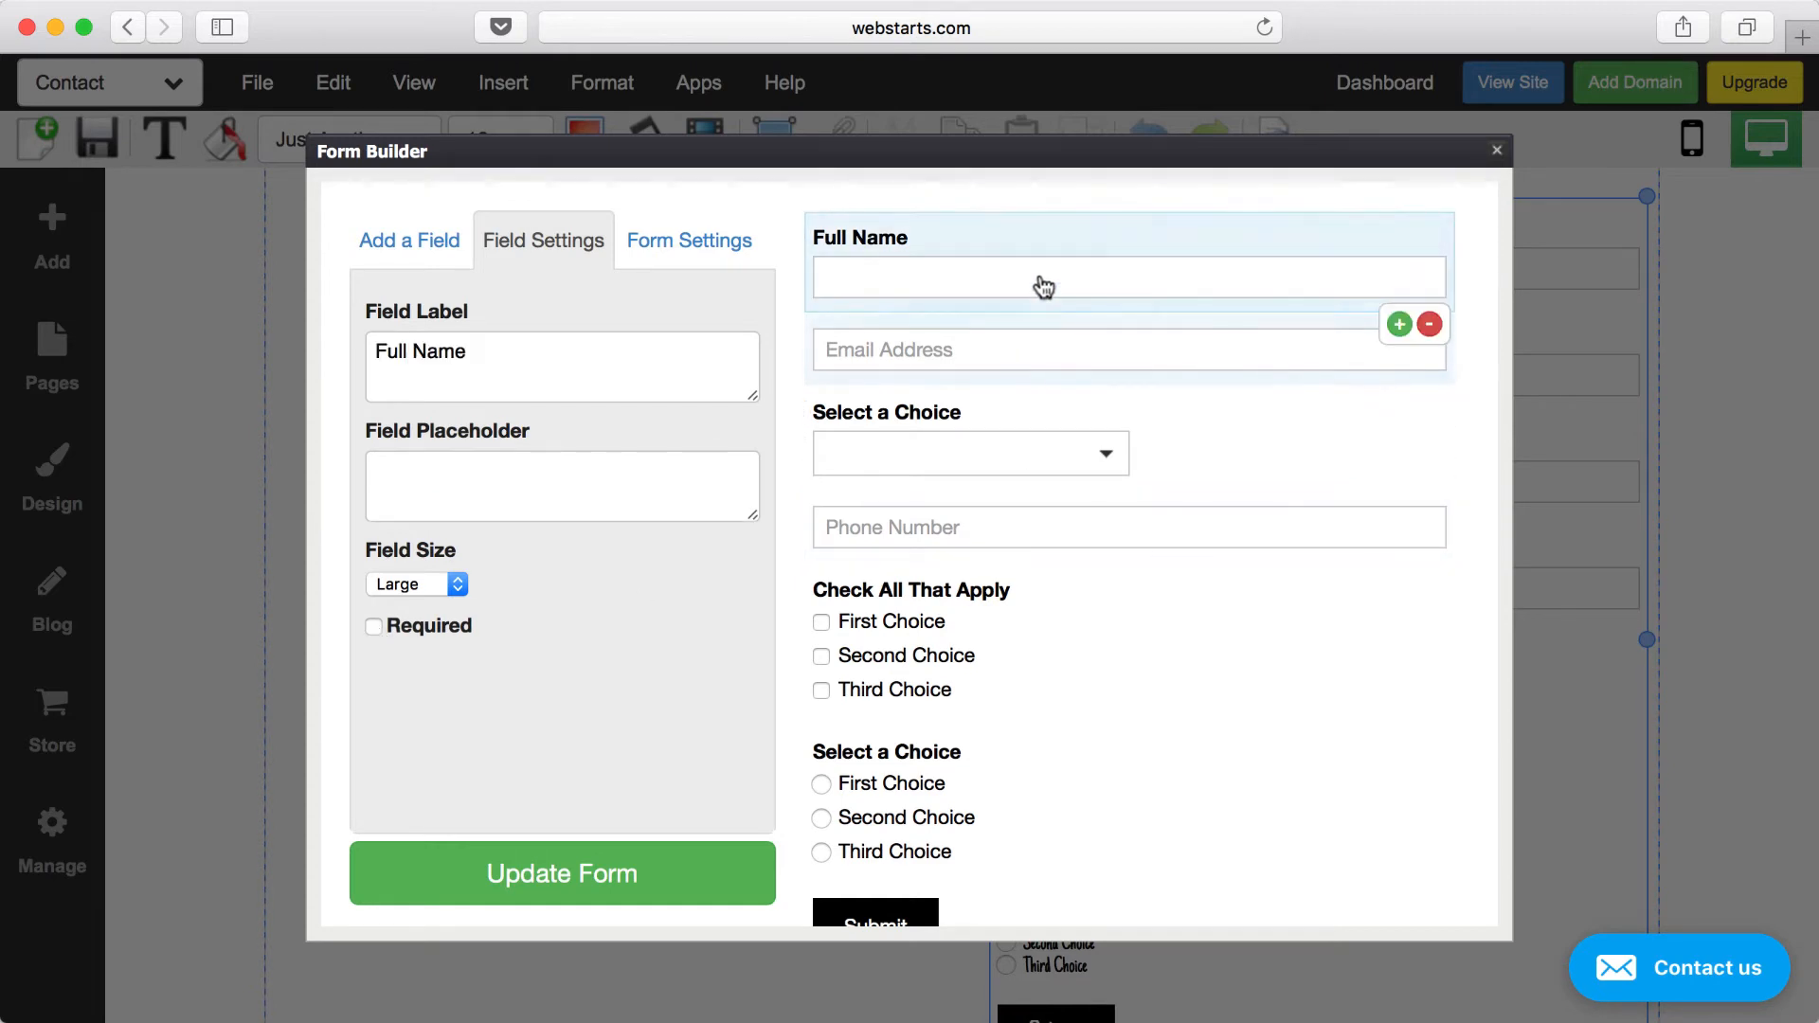
click(373, 627)
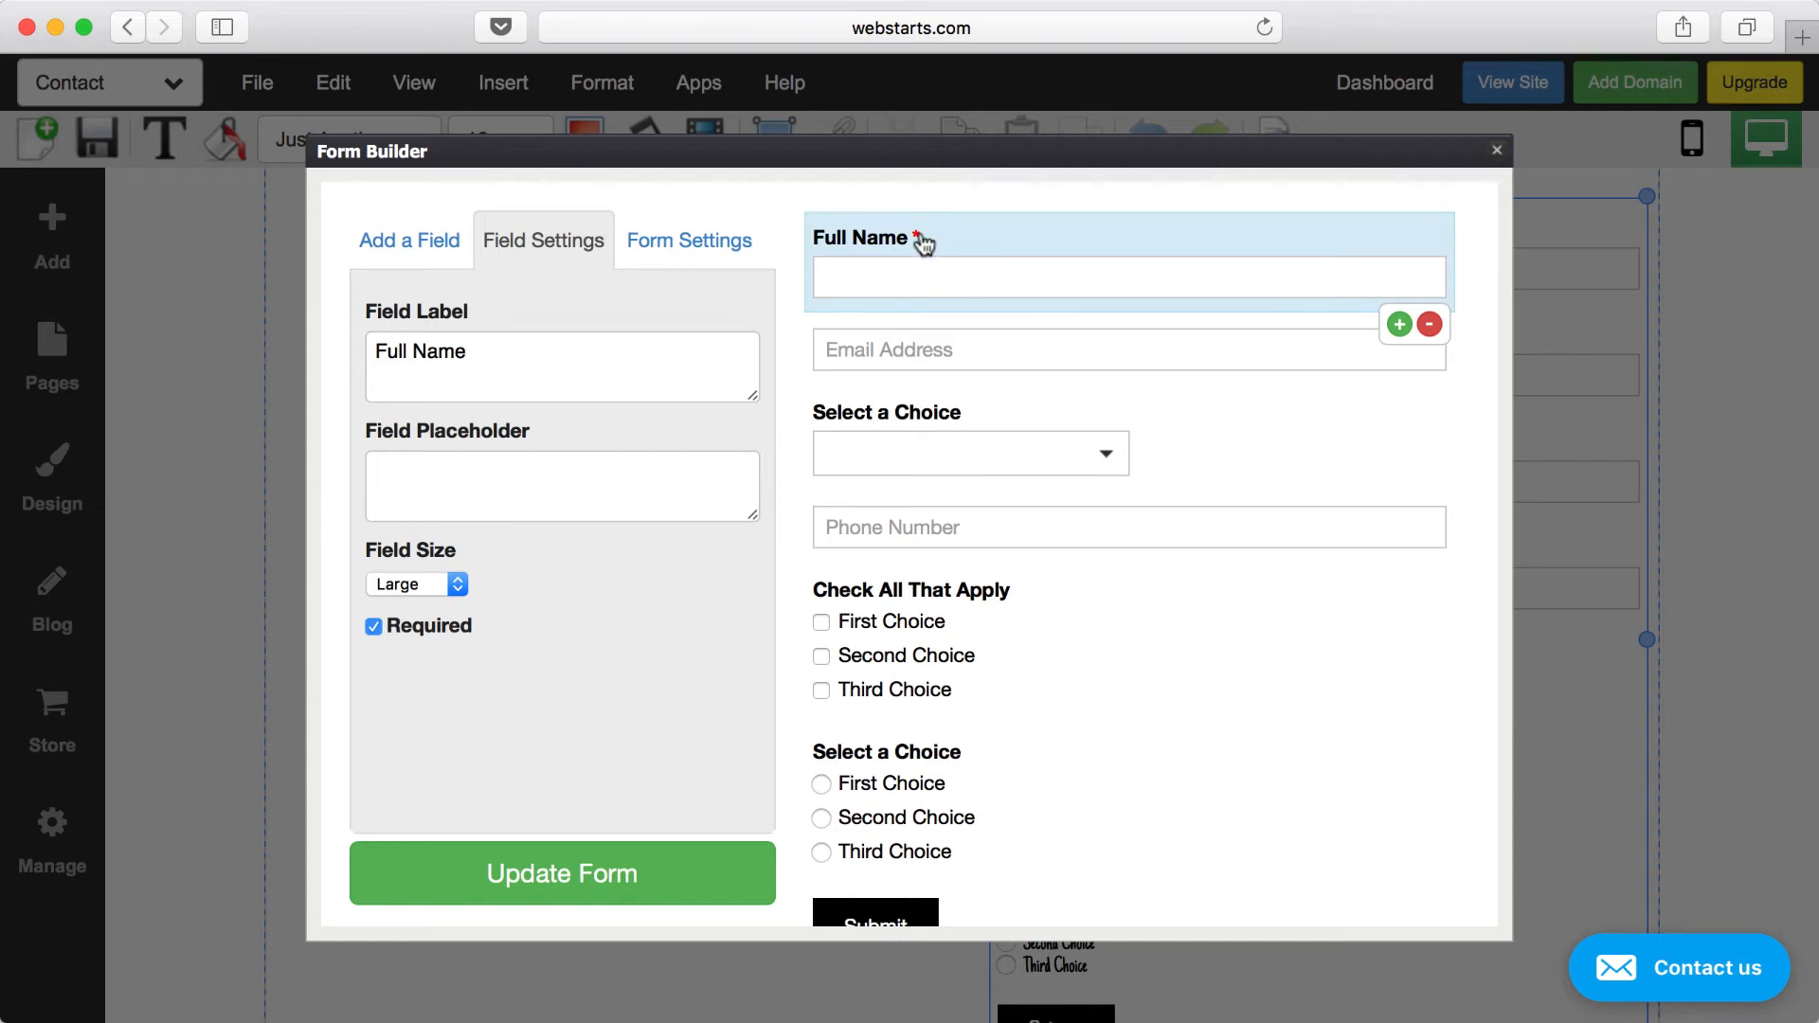
- Open the form's general settings, add an extra recipient email field for form submissions, and remove it
click(715, 250)
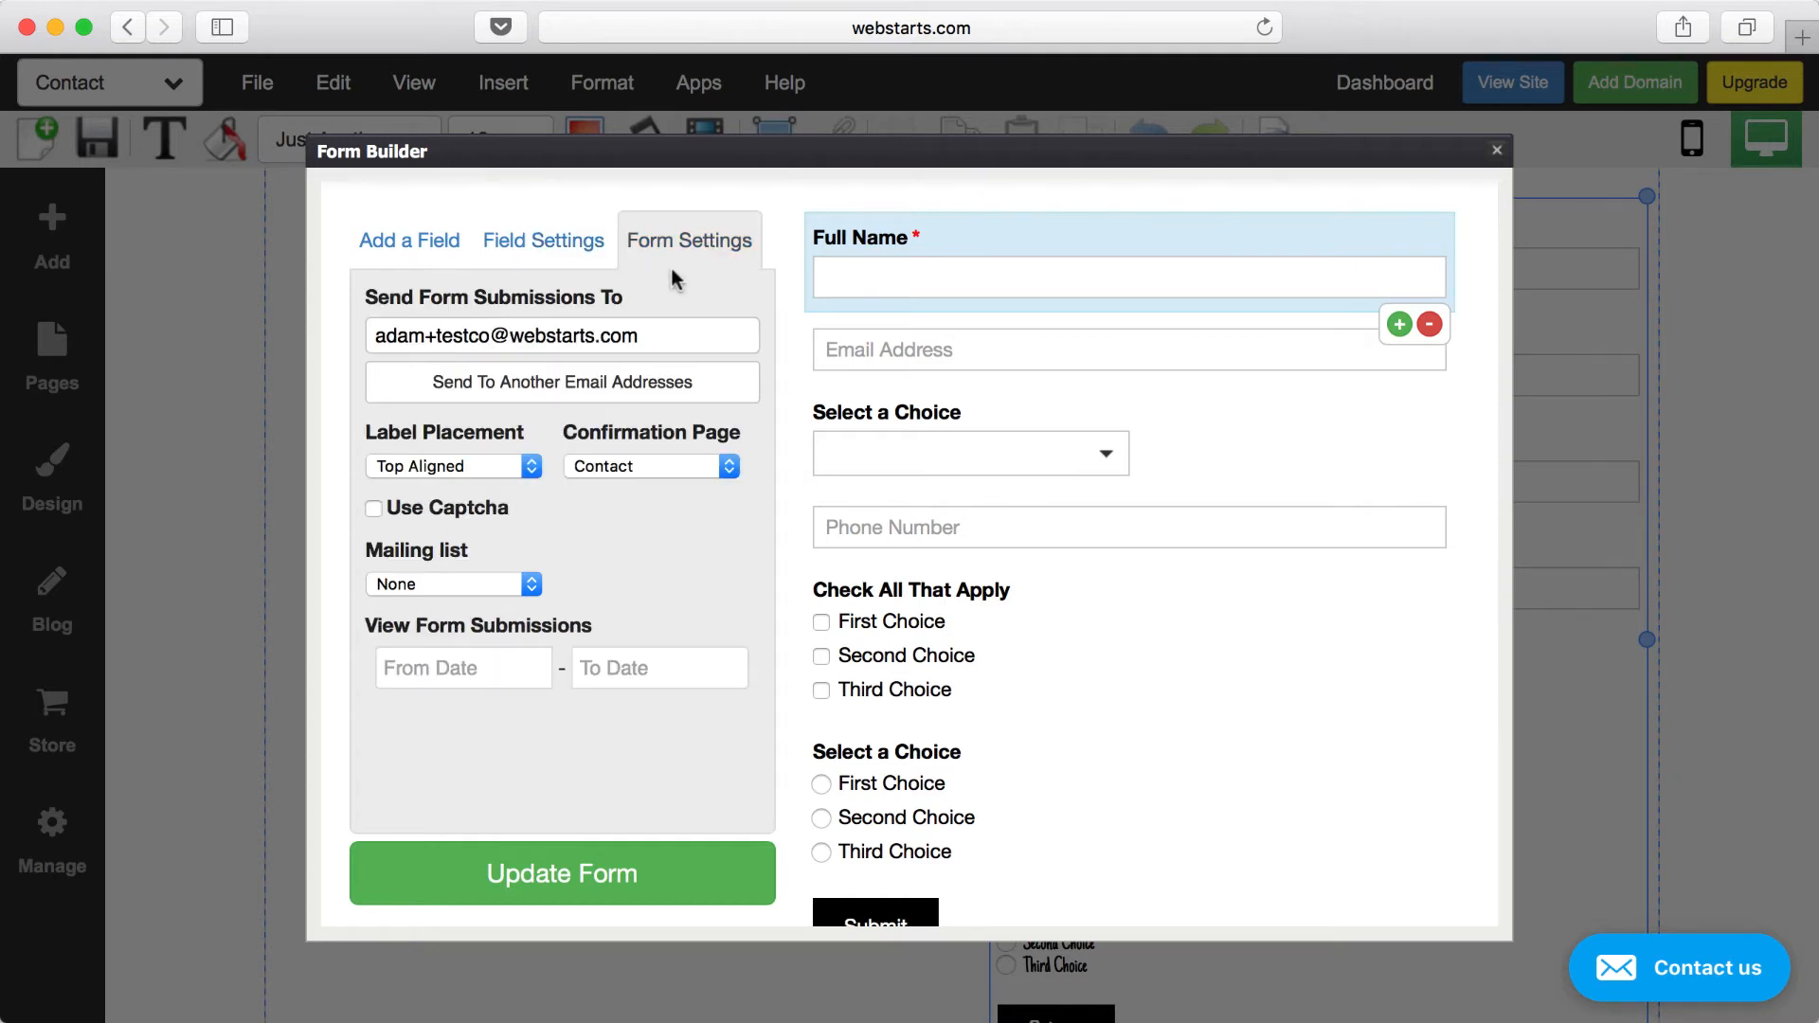
drag(656, 333, 317, 336)
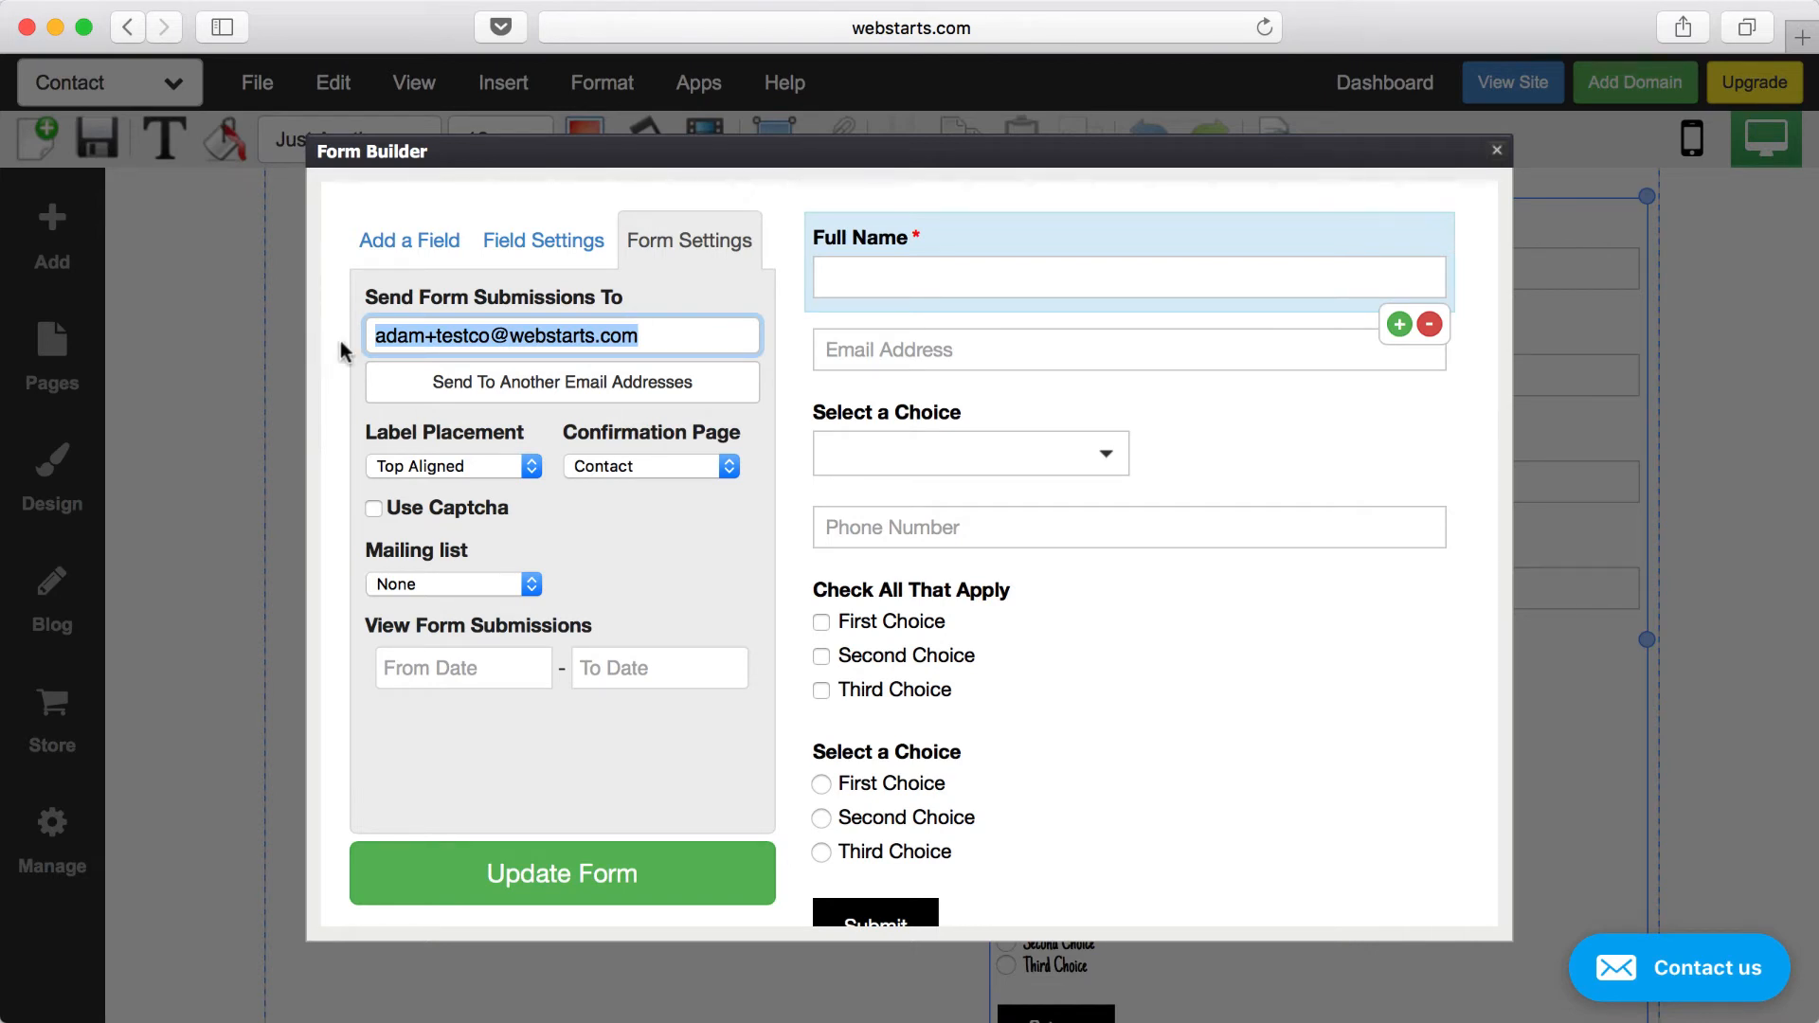
click(465, 391)
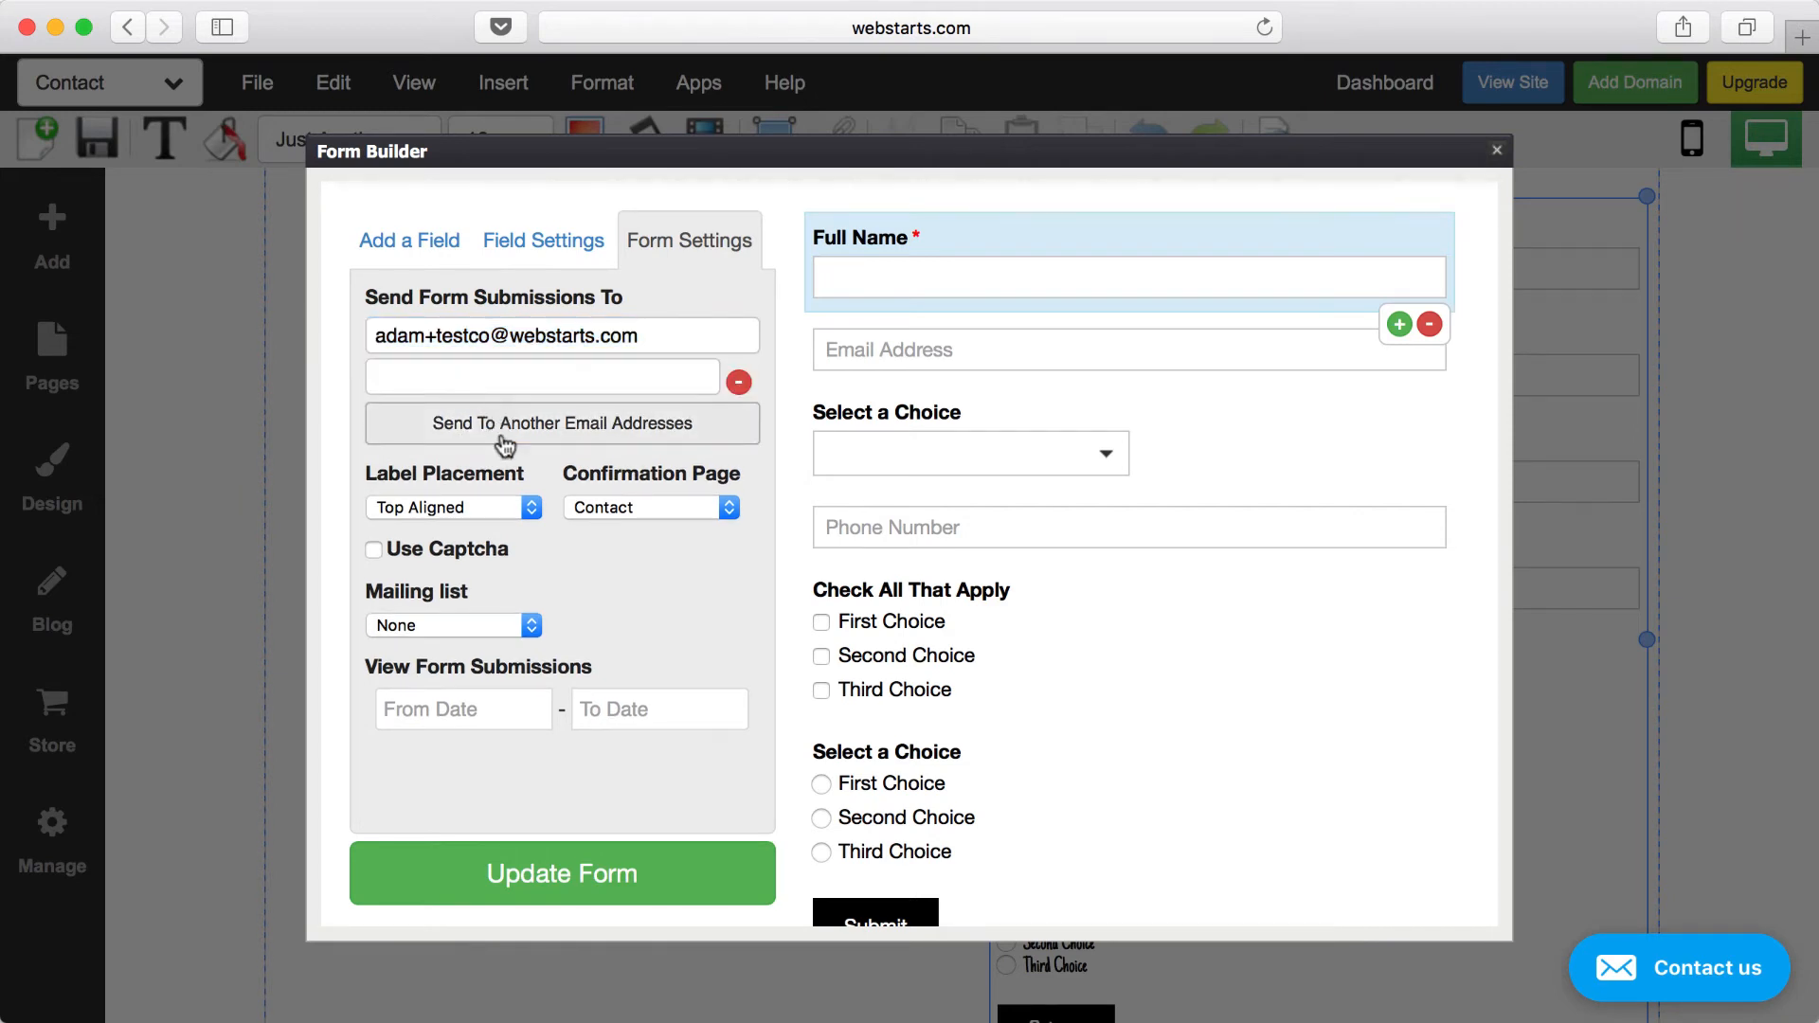
click(739, 384)
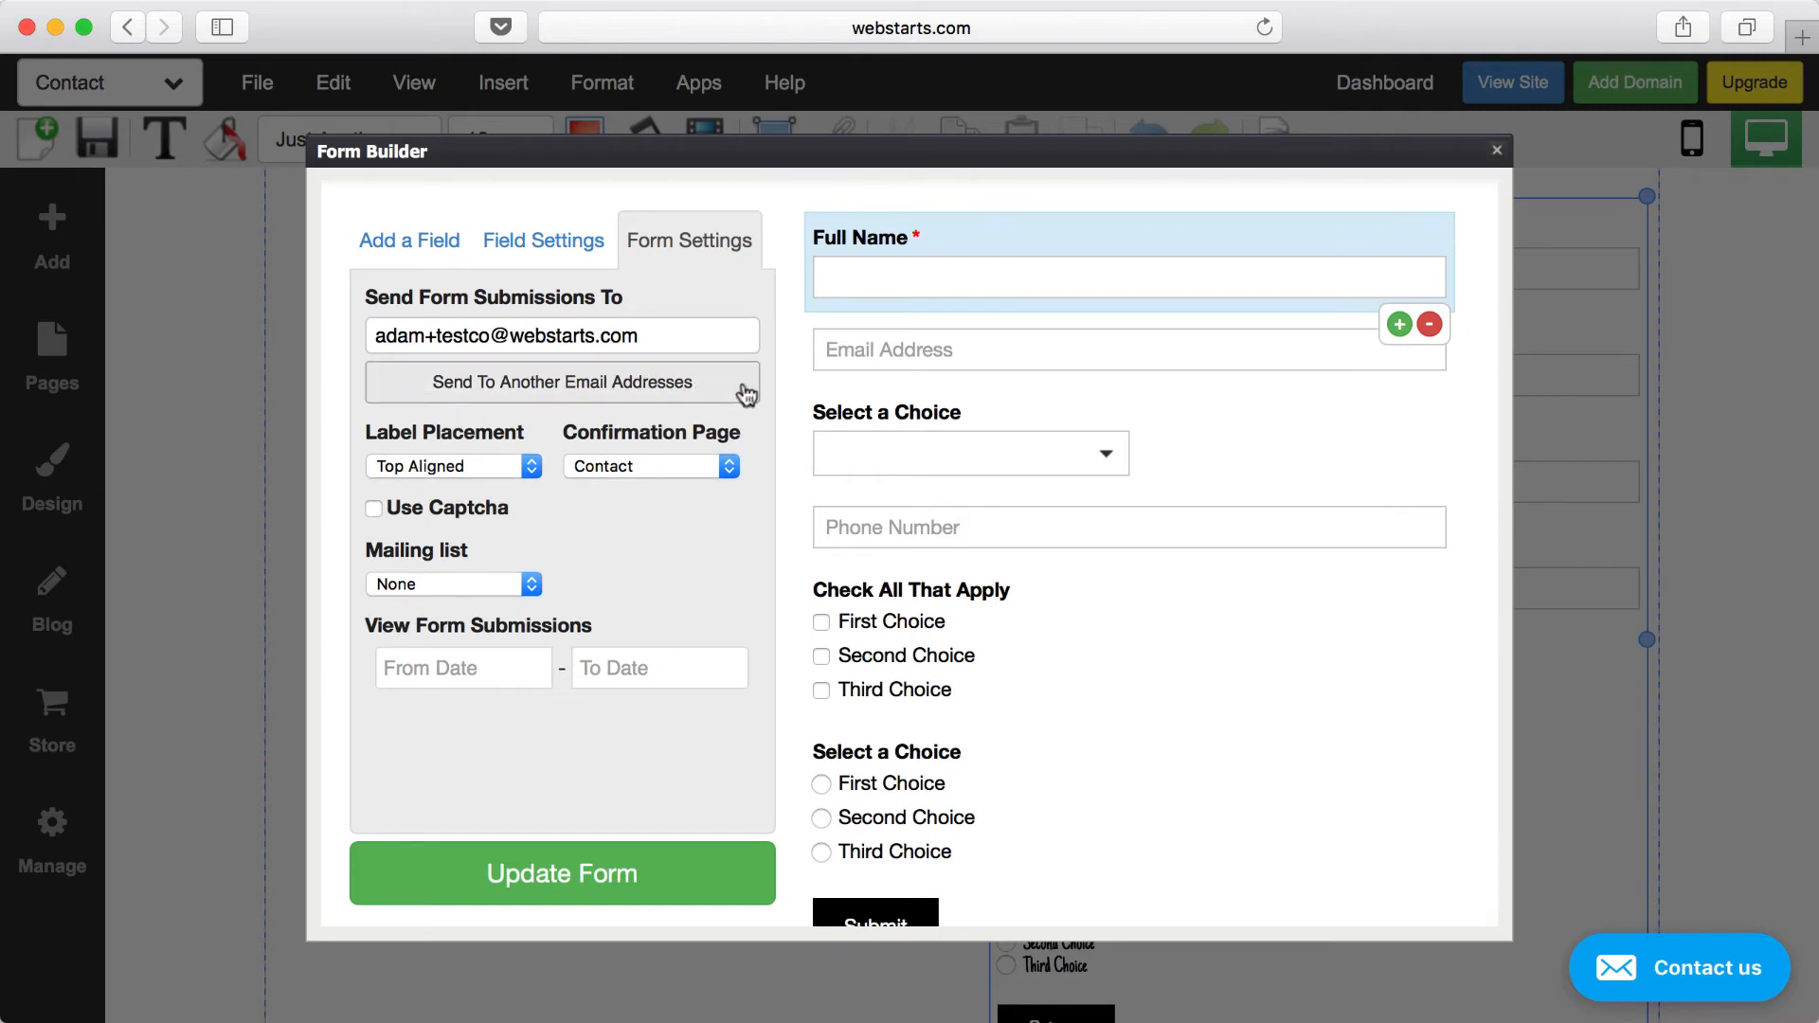
- Try the Left Aligned label placement for the form, and set it back to Top Aligned
click(533, 467)
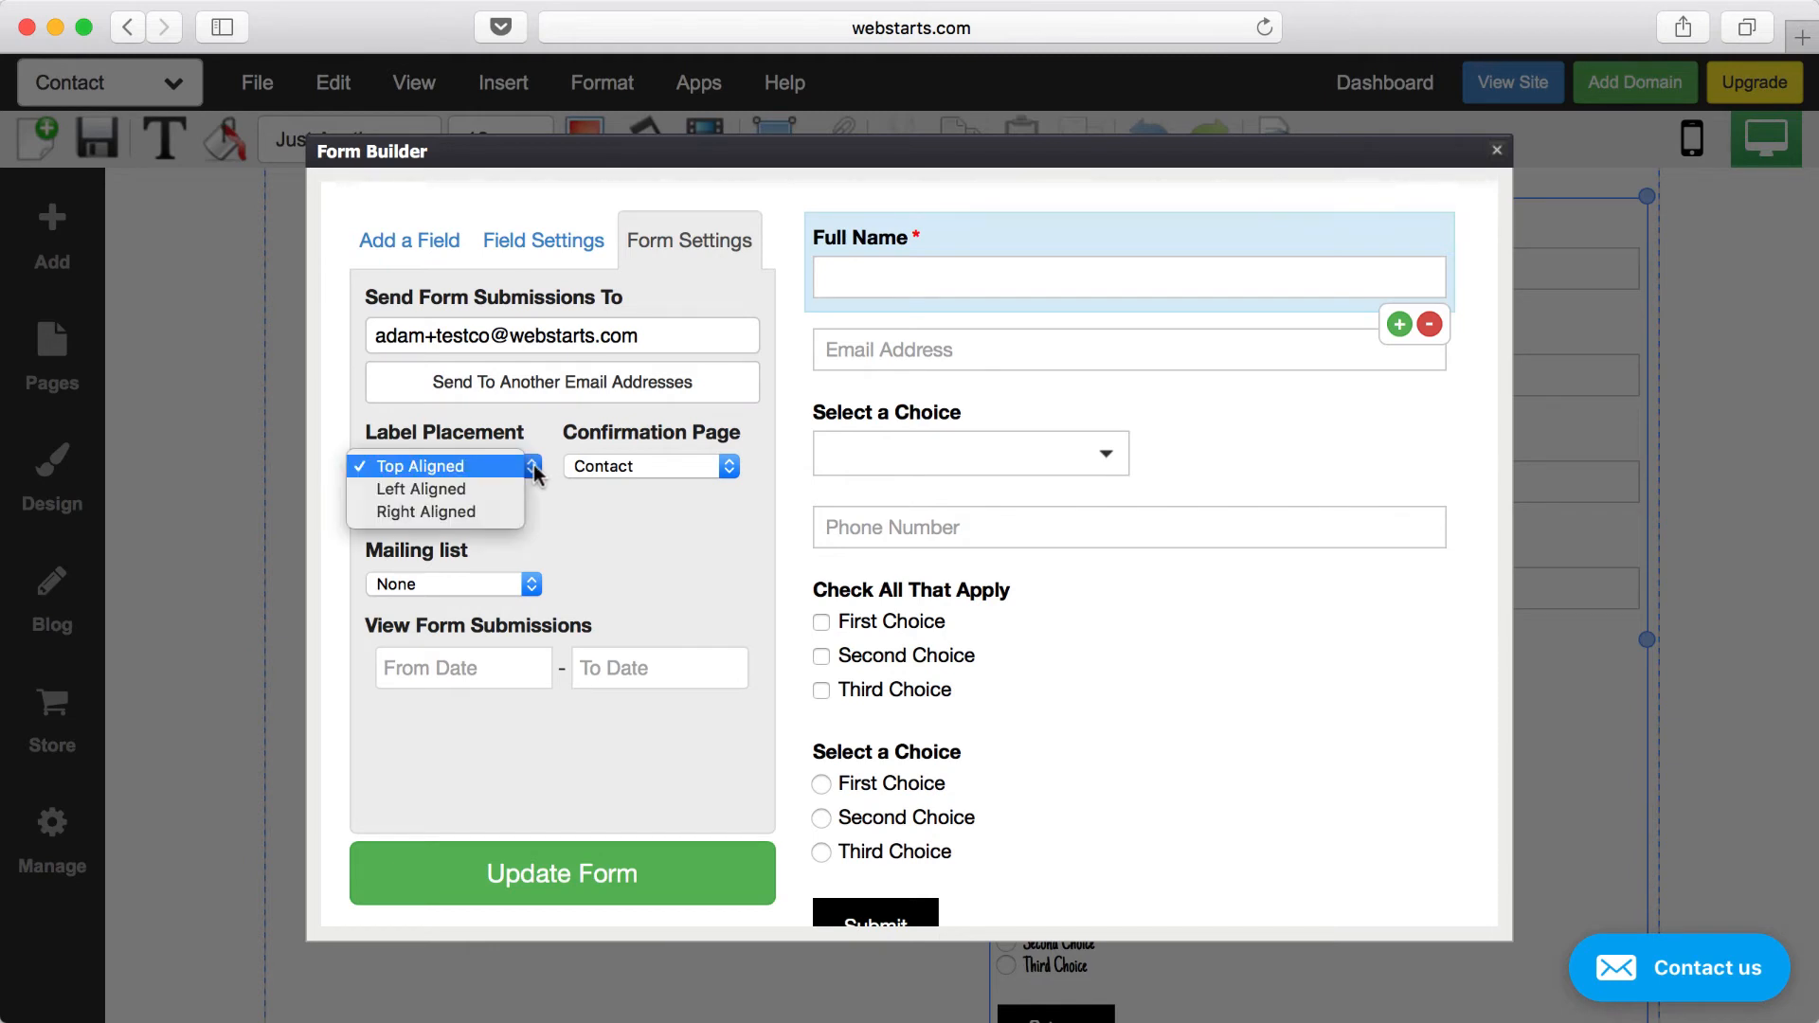
click(496, 487)
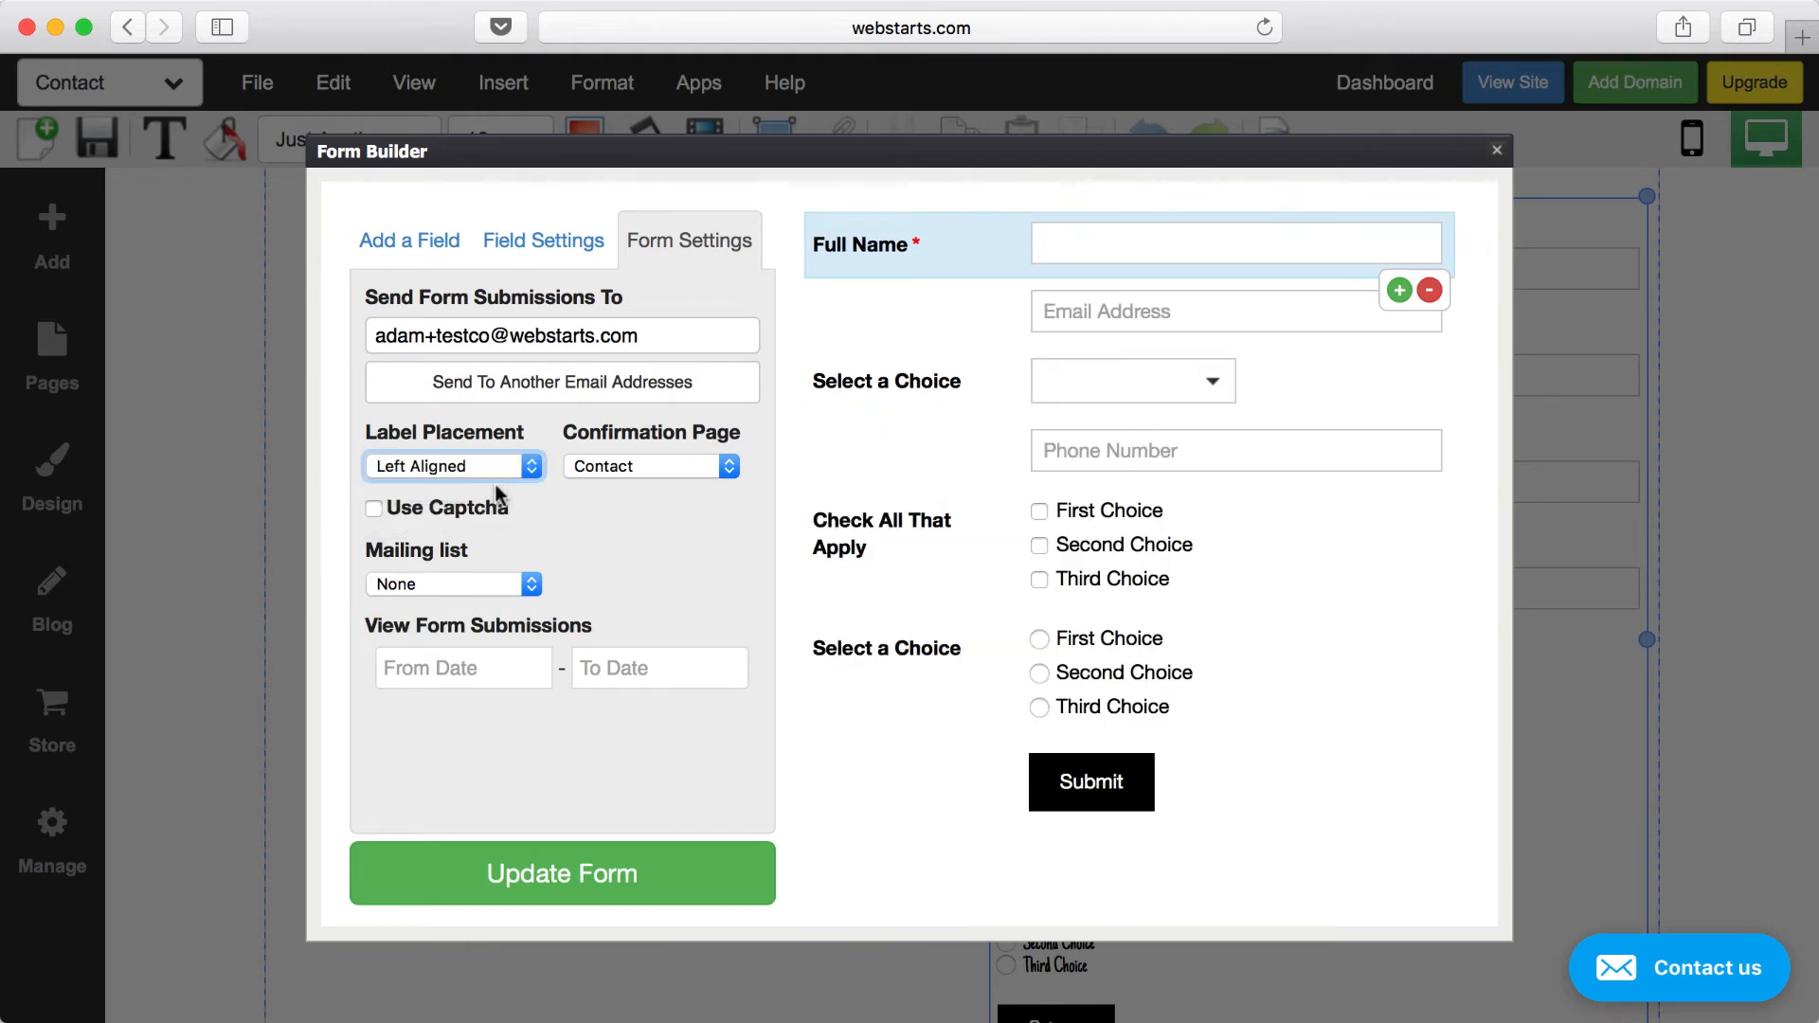
click(523, 464)
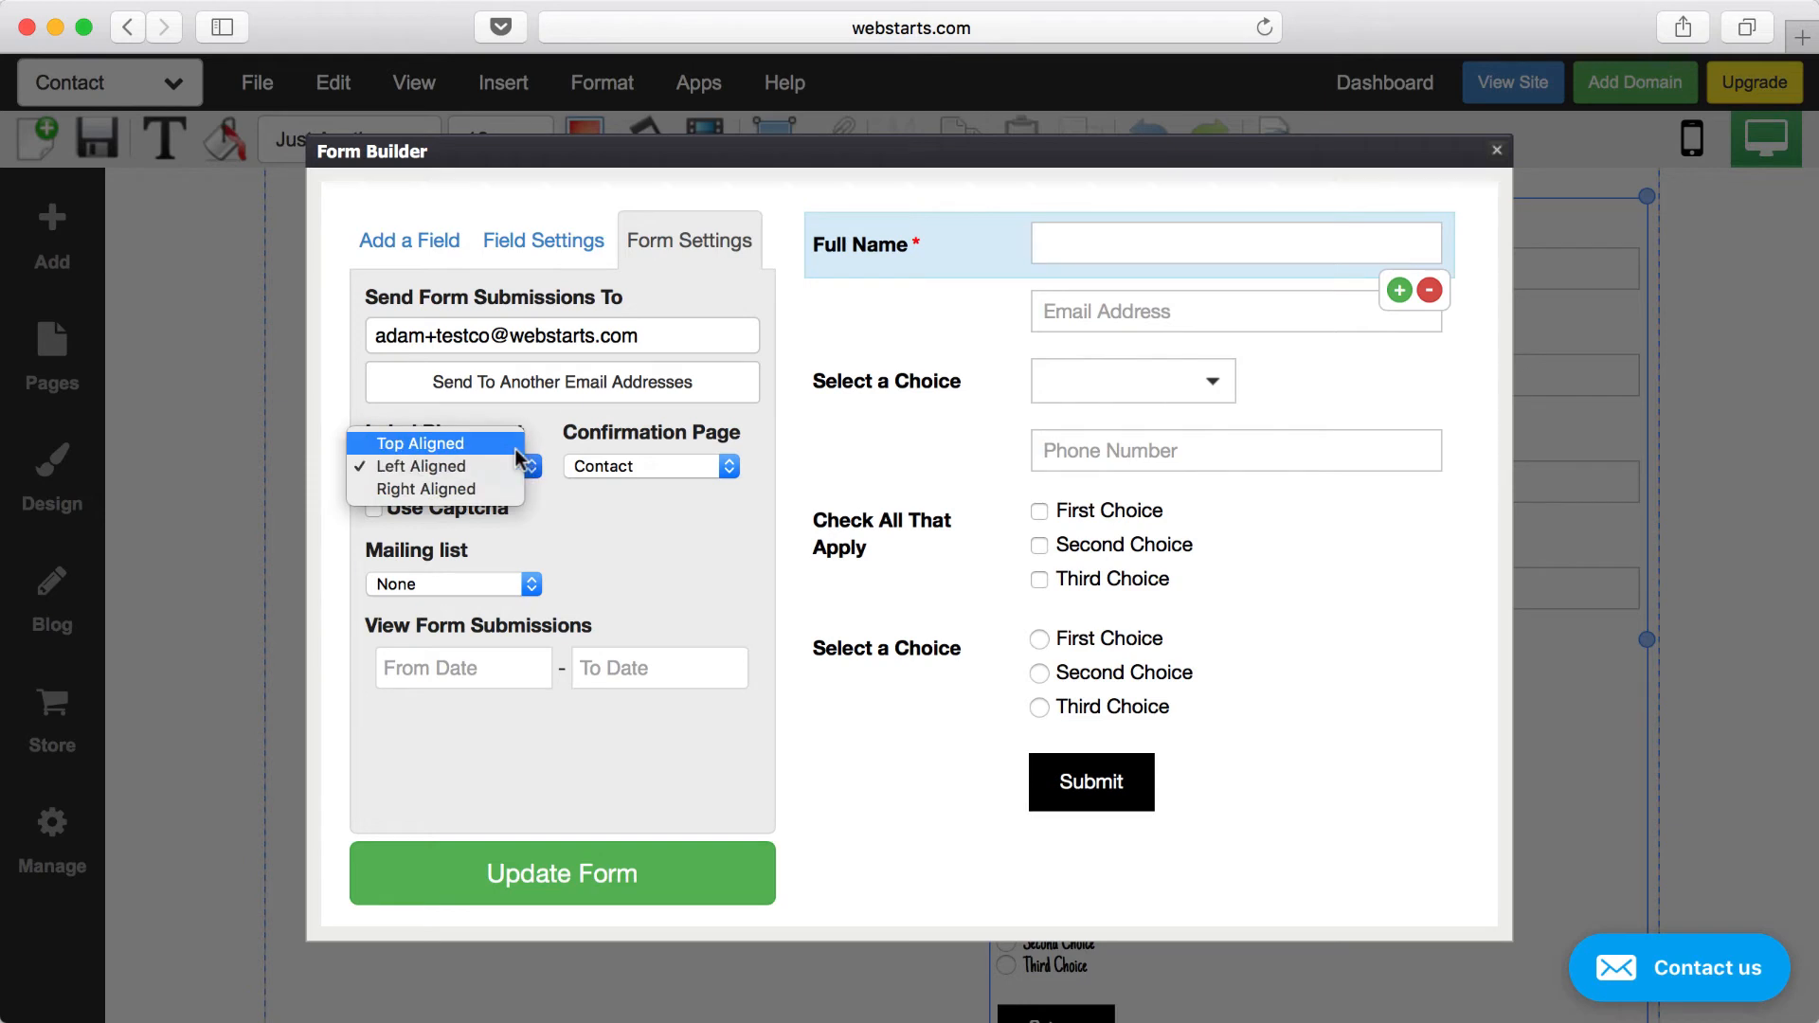
click(514, 447)
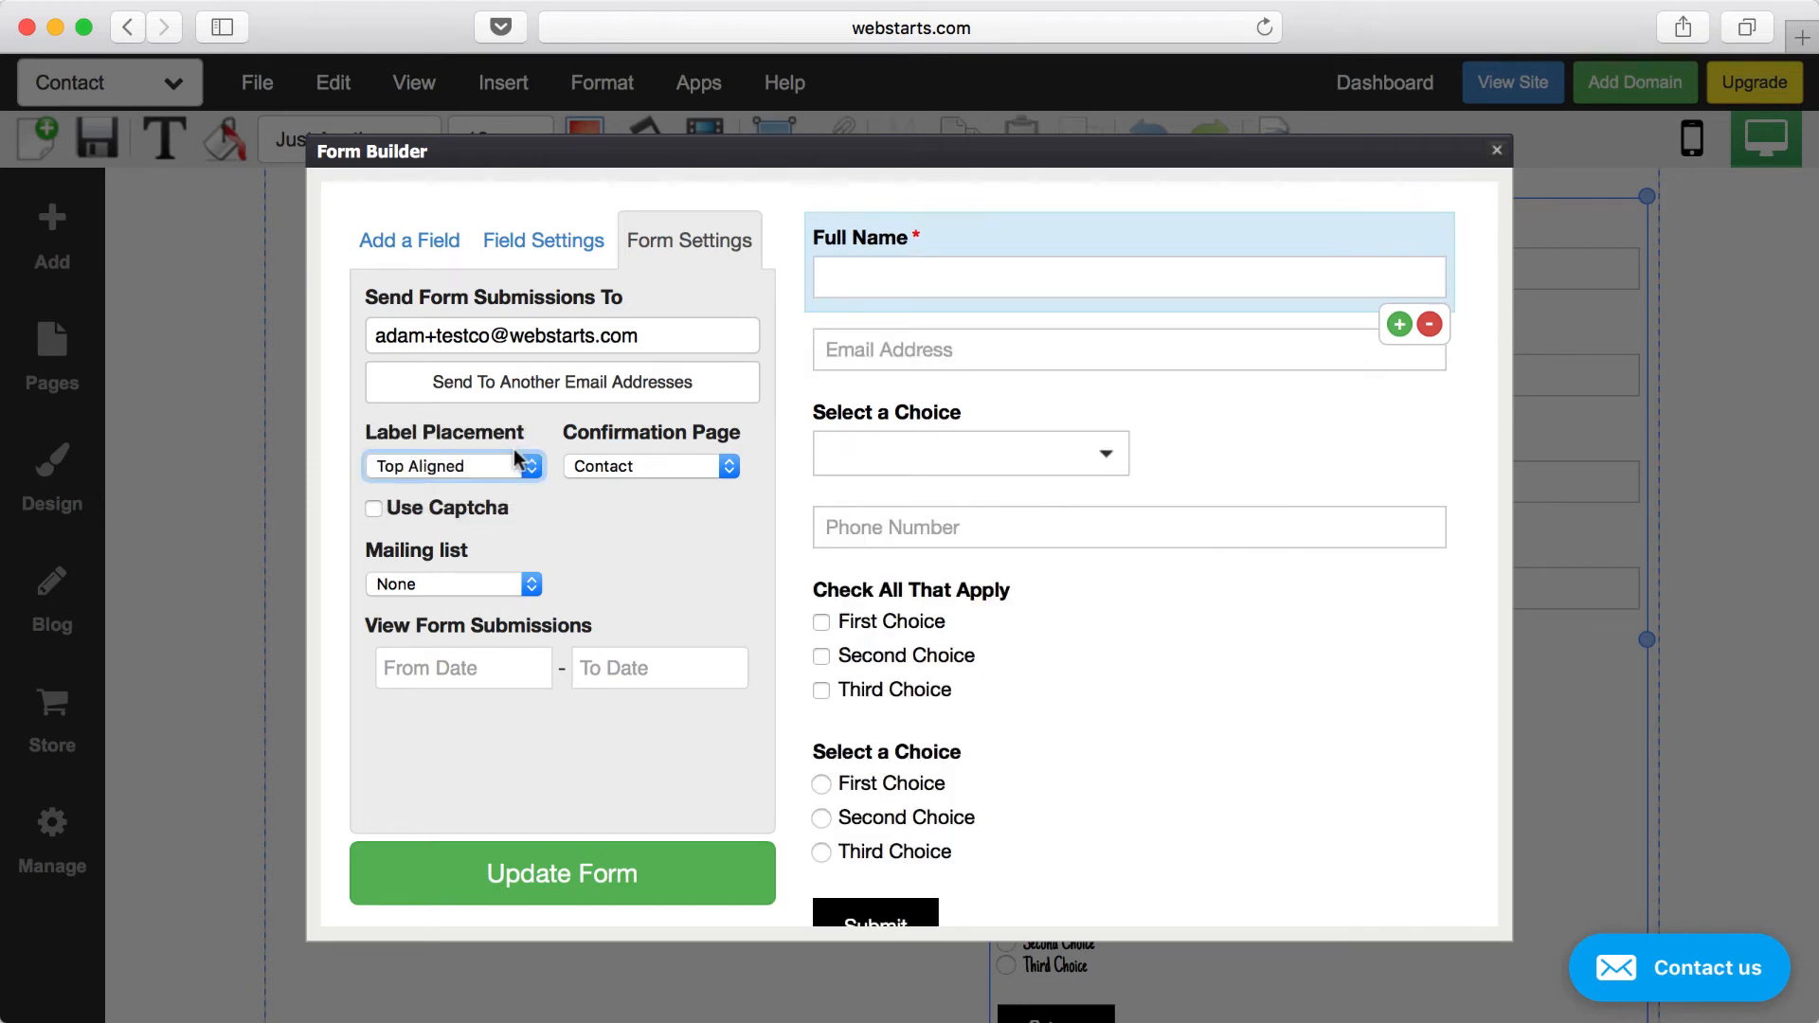
- Review the pages available as the form's confirmation page, keeping Contact selected
click(616, 515)
click(724, 465)
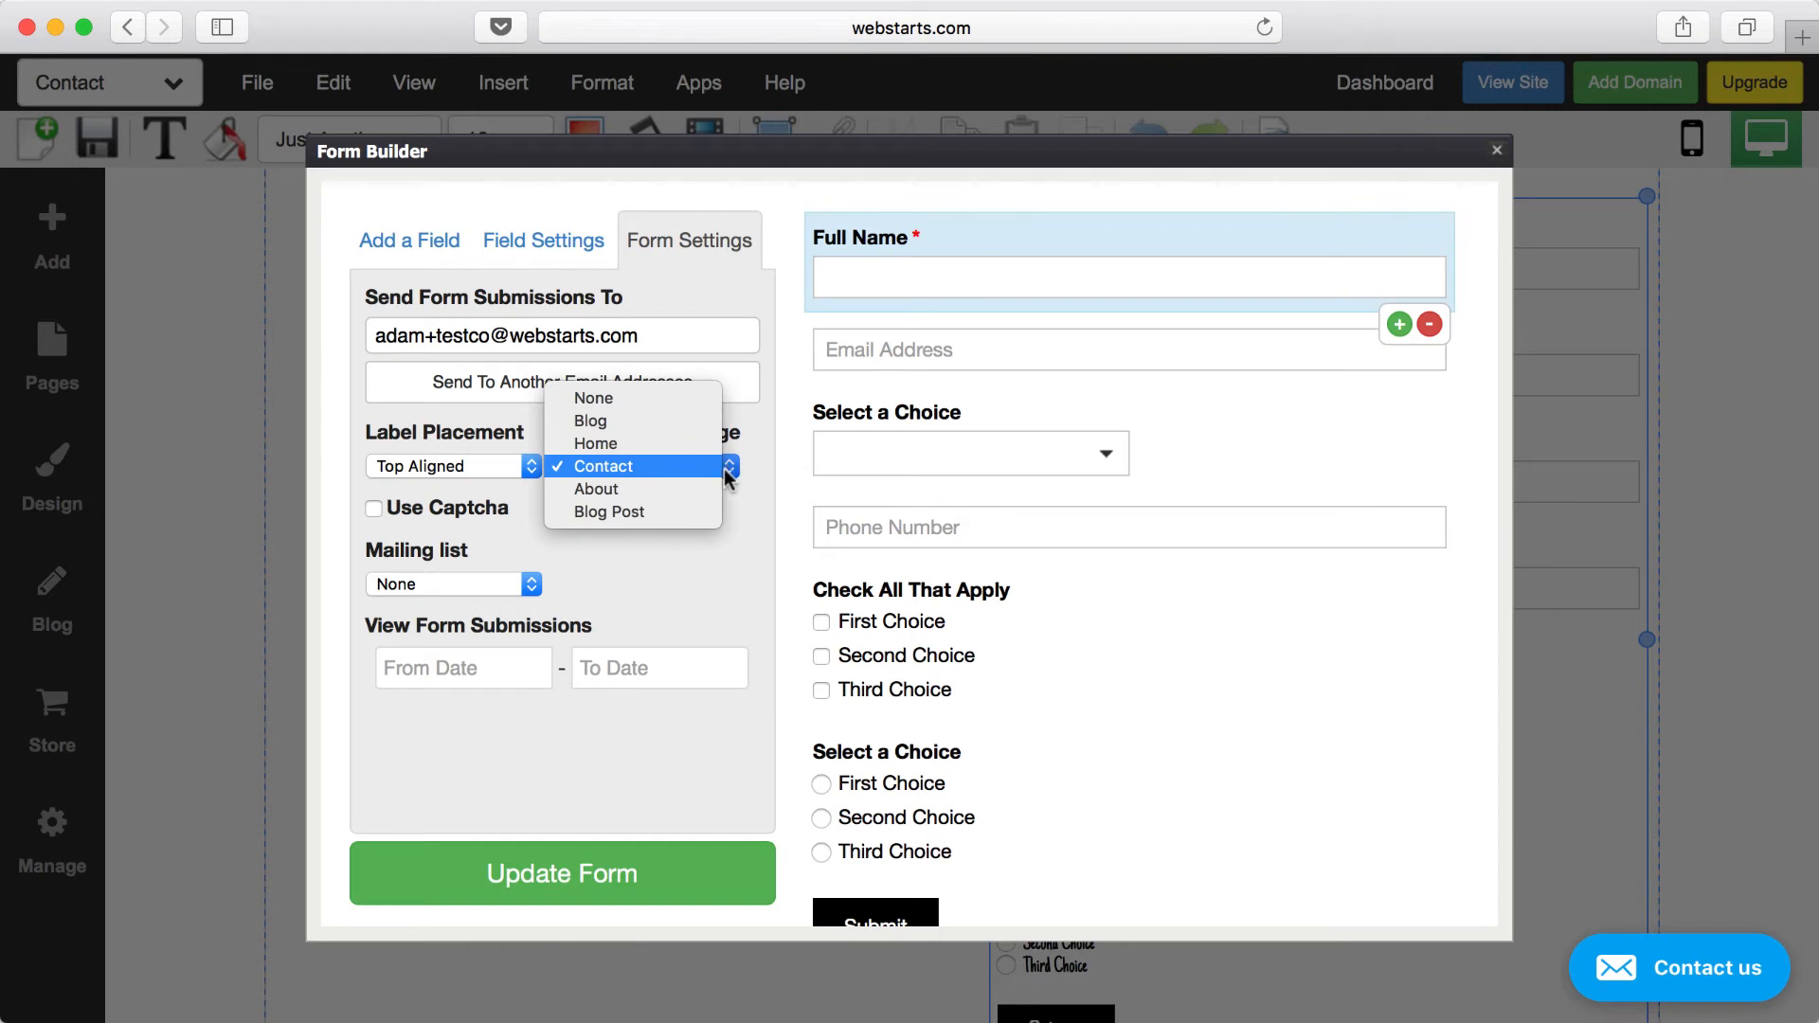
click(659, 548)
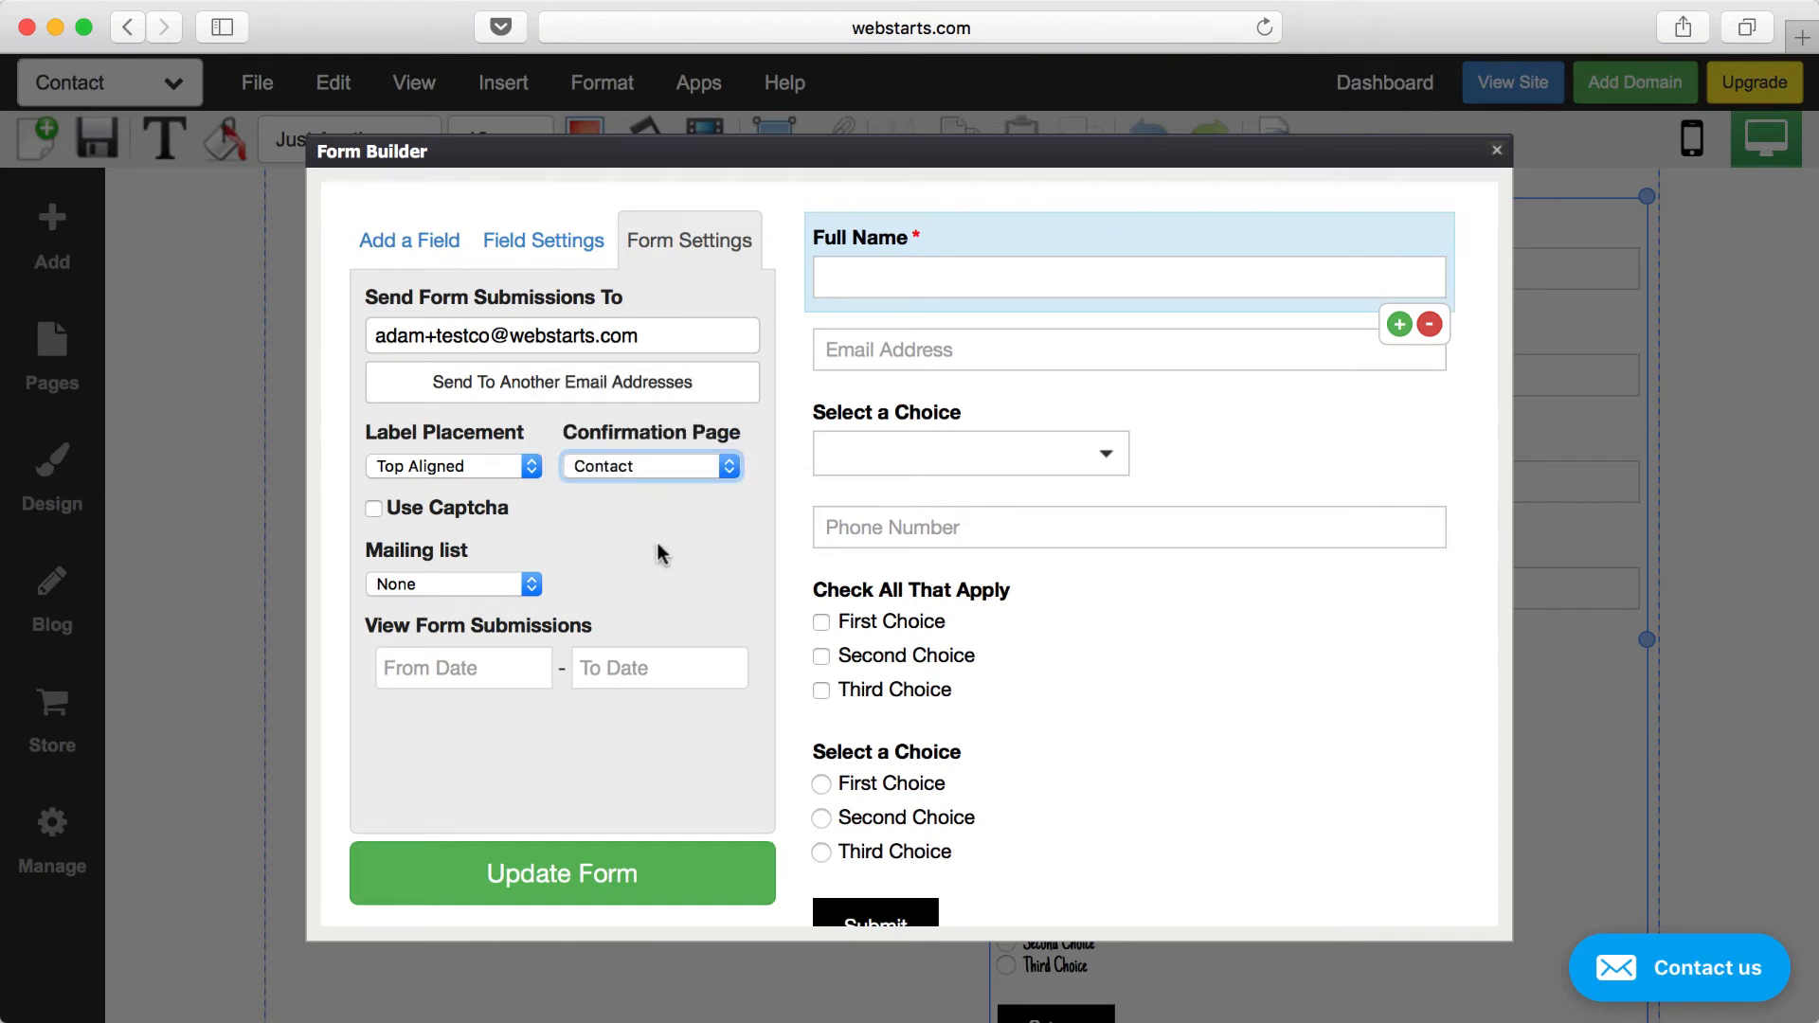
click(693, 471)
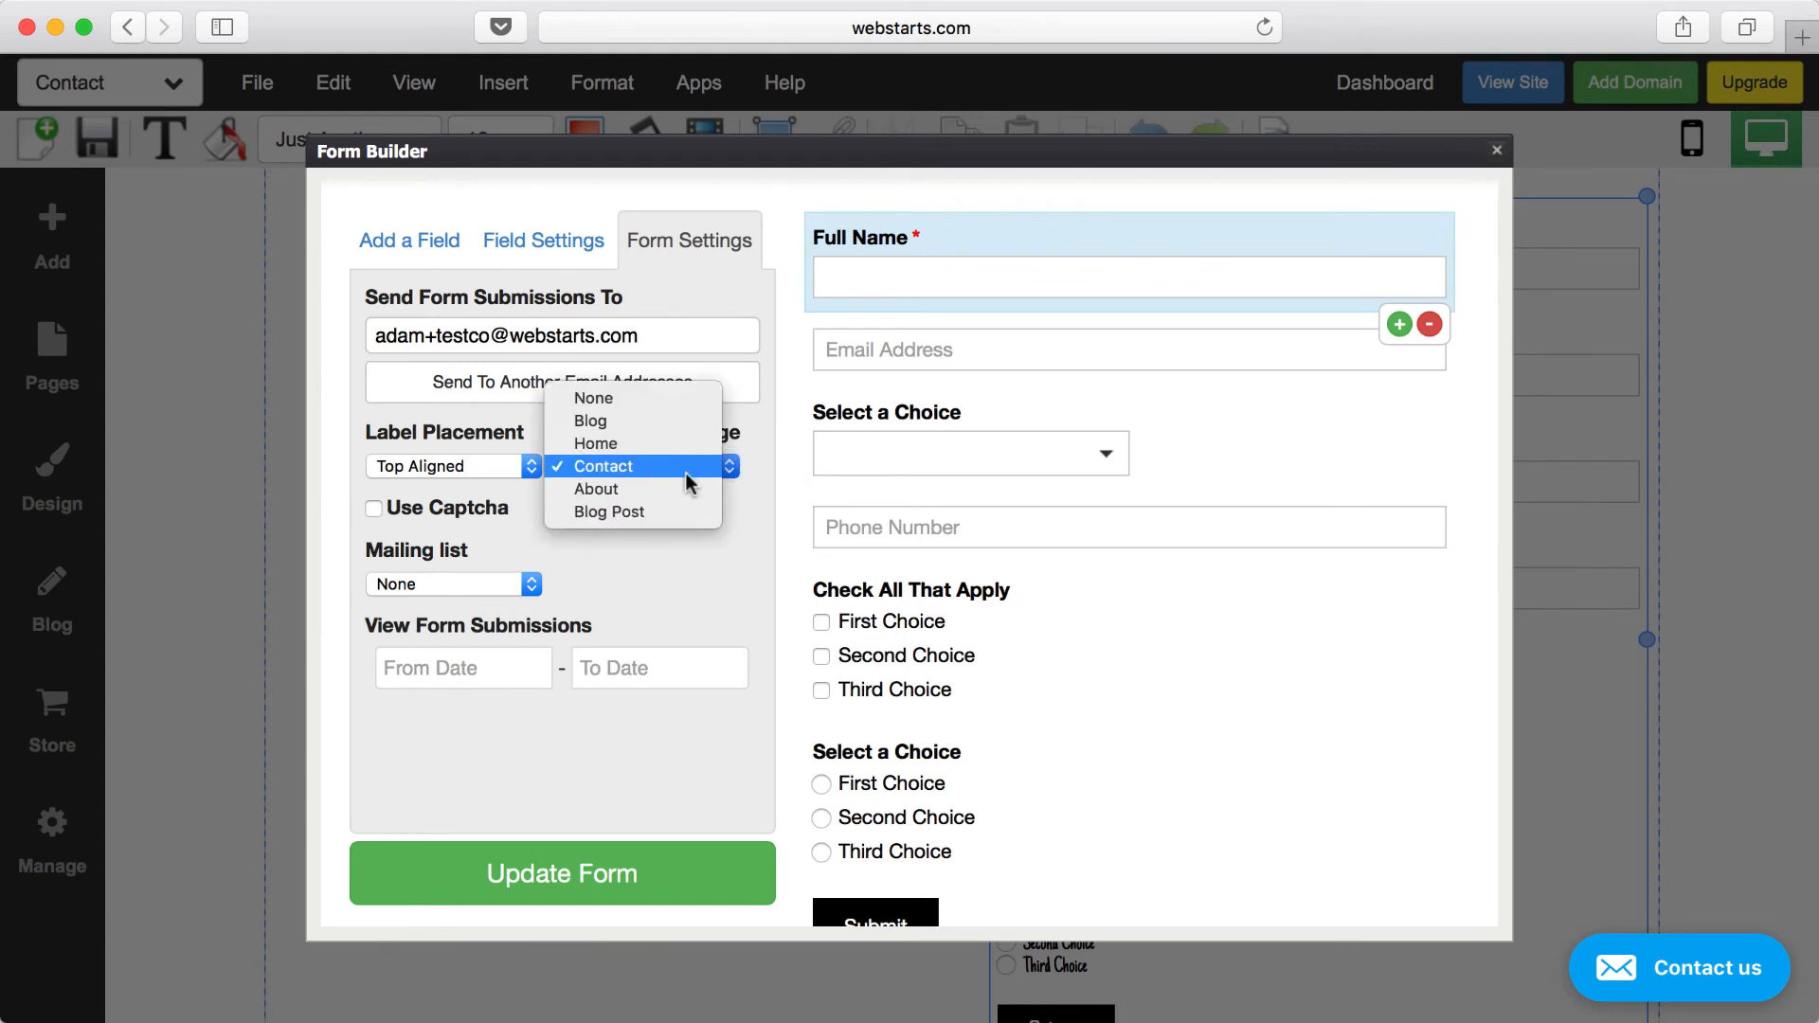
click(678, 563)
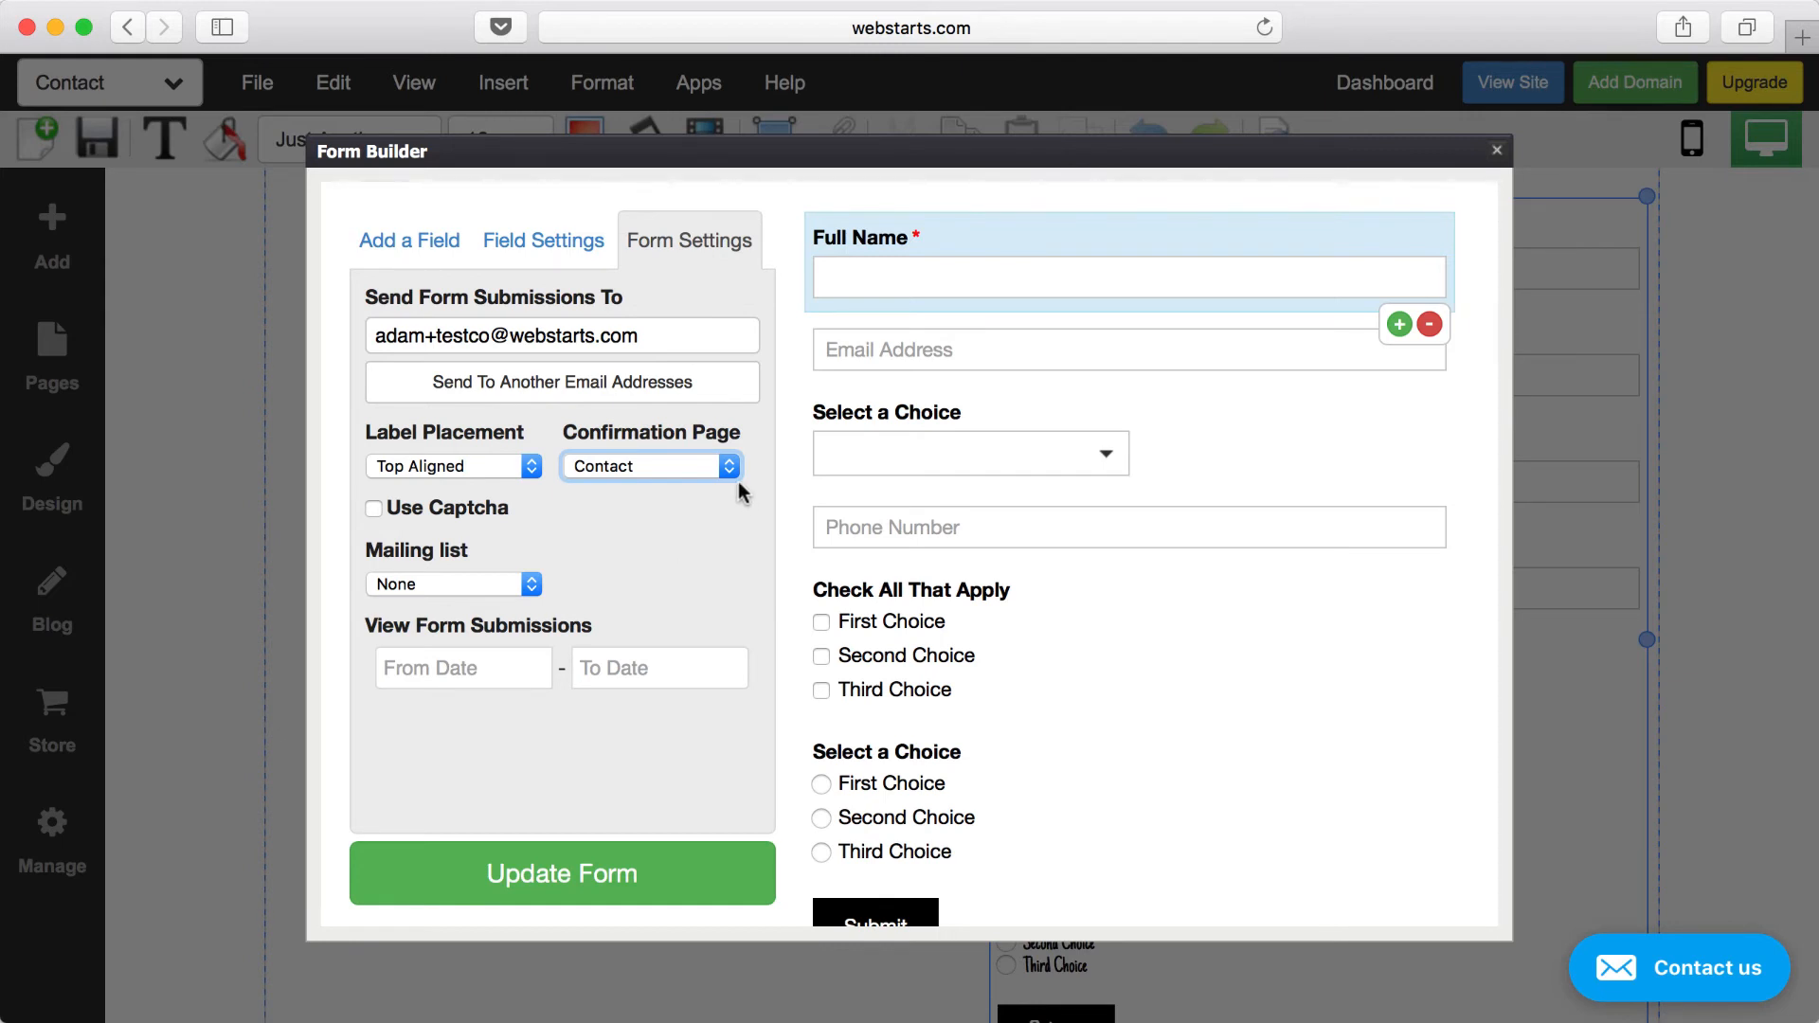
- Turn on the captcha for the form and check the mailing list options, keeping None
click(374, 509)
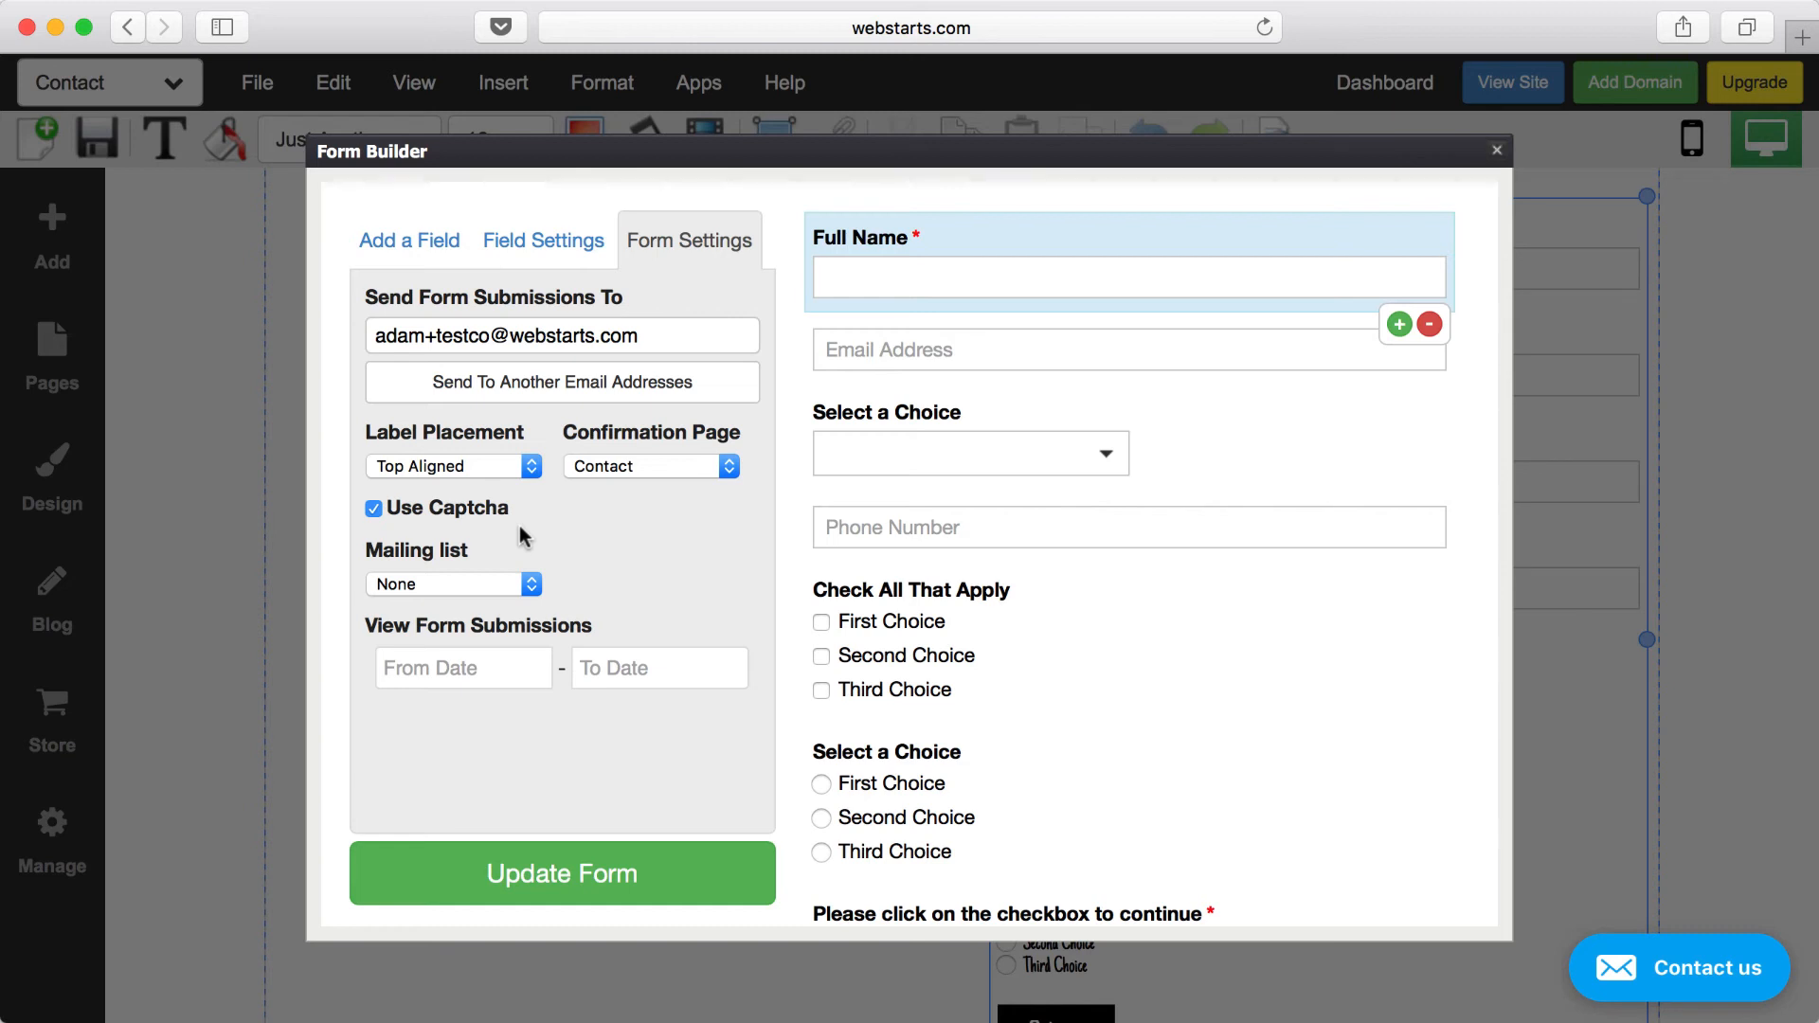
click(532, 585)
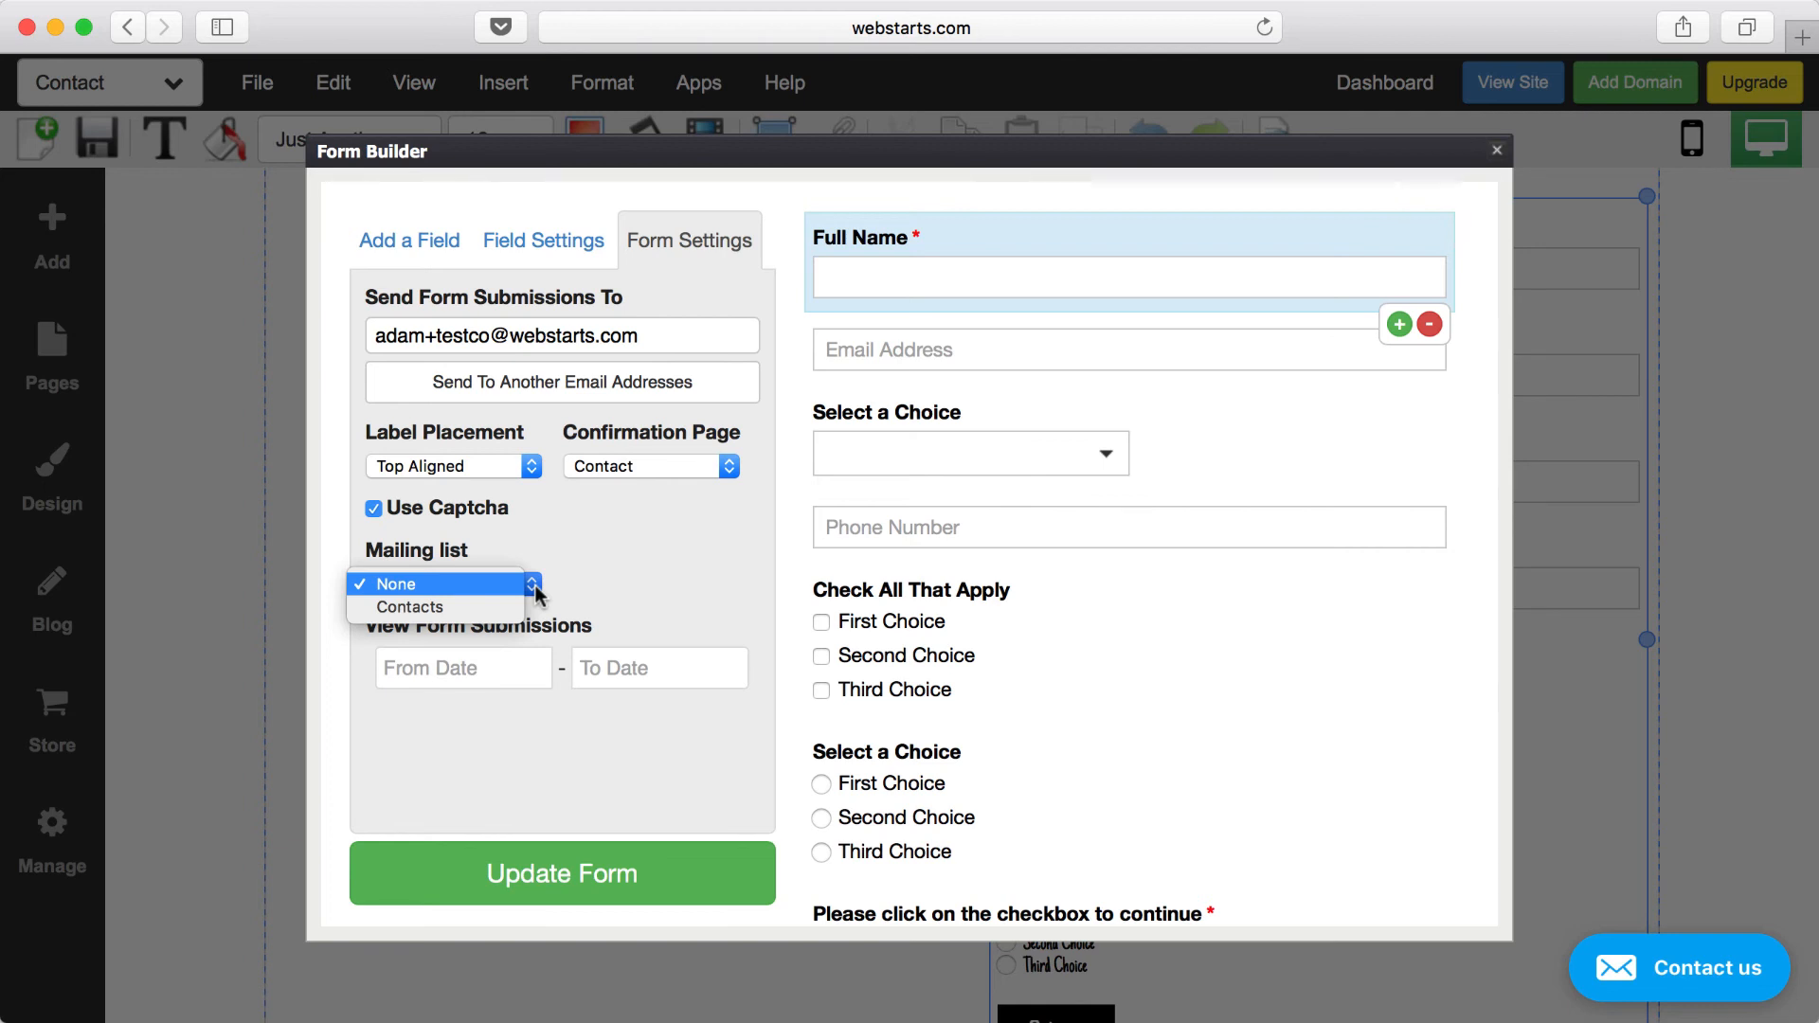
click(606, 586)
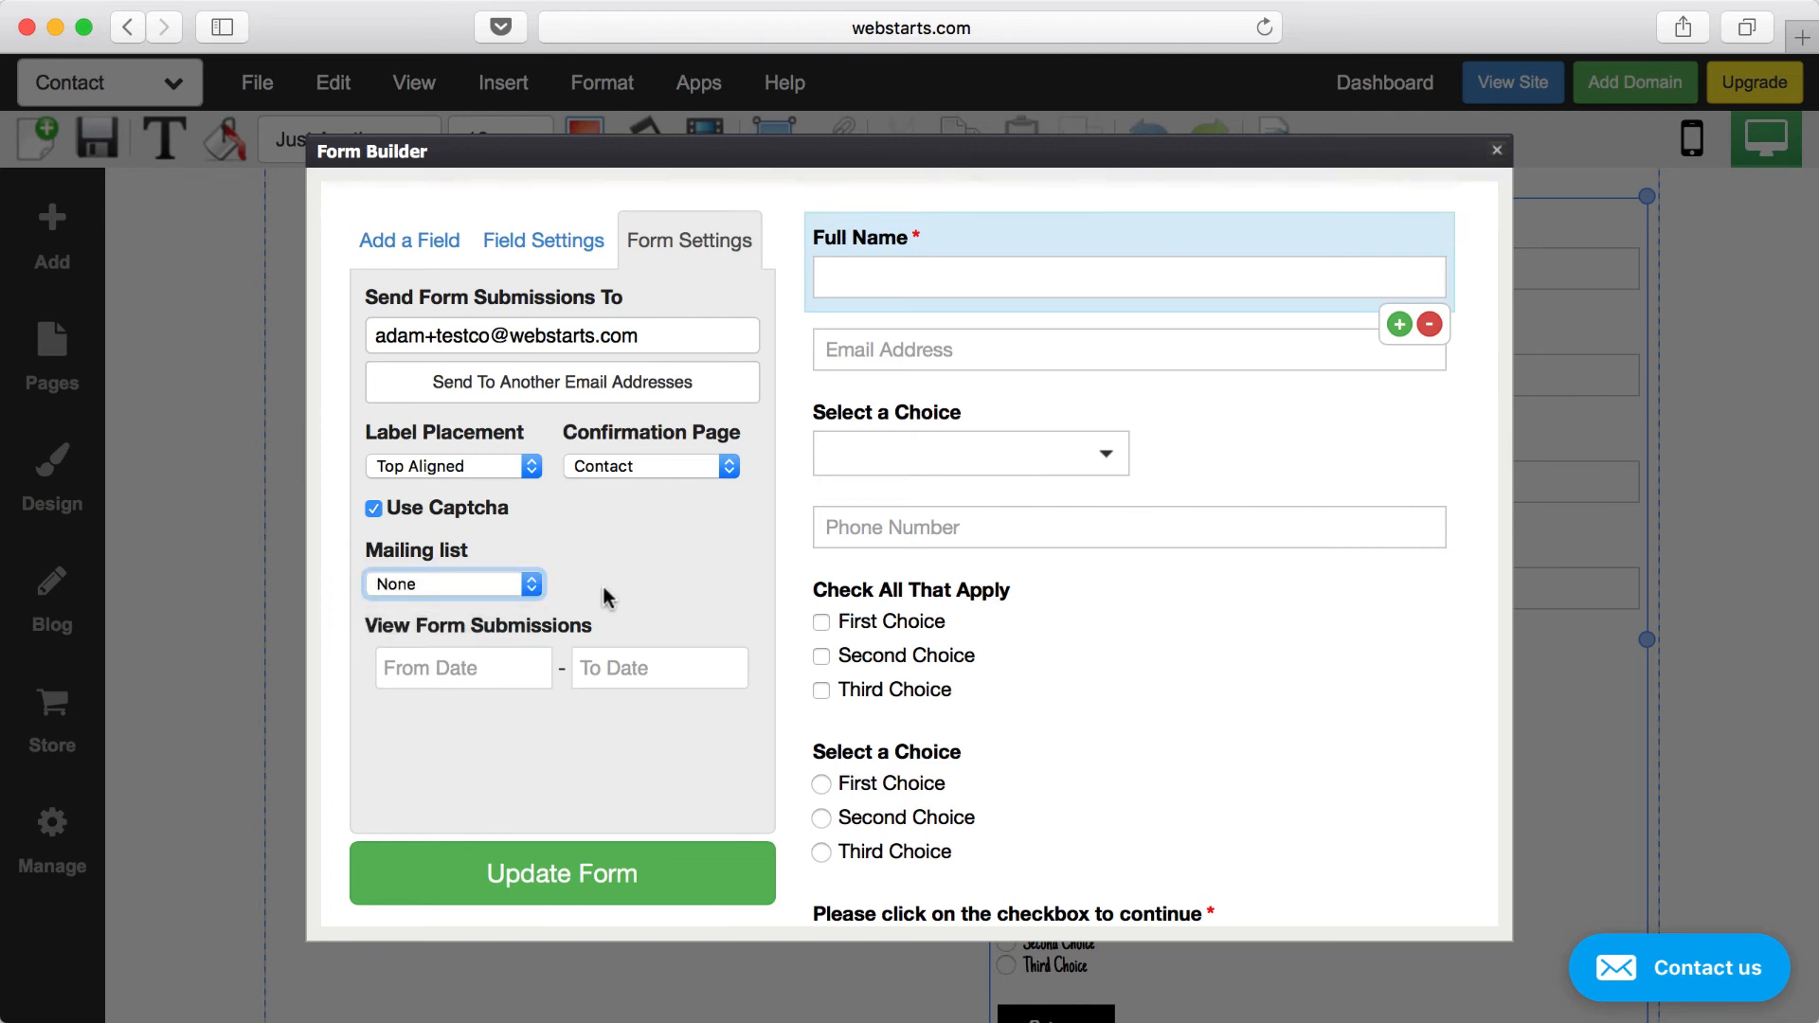
- View the form submissions for the date range 06/04/2018 to 06/24/2018
click(496, 652)
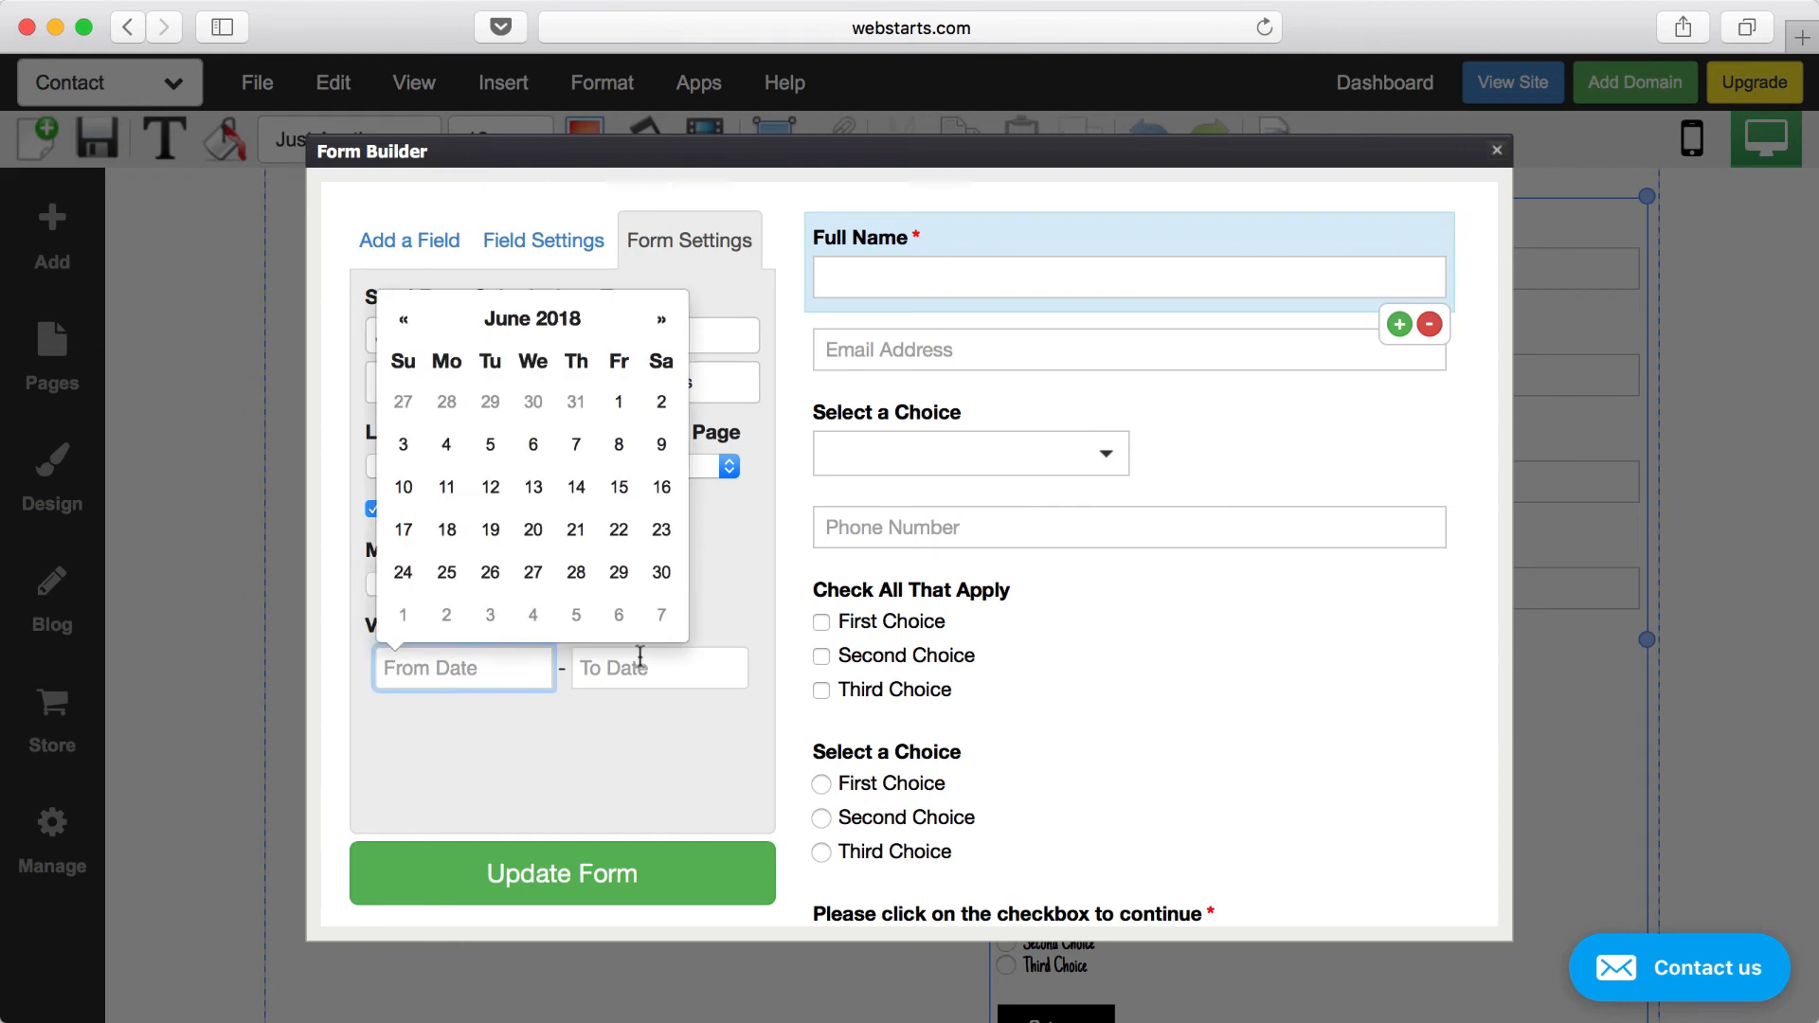
click(642, 663)
click(599, 573)
click(516, 663)
click(446, 445)
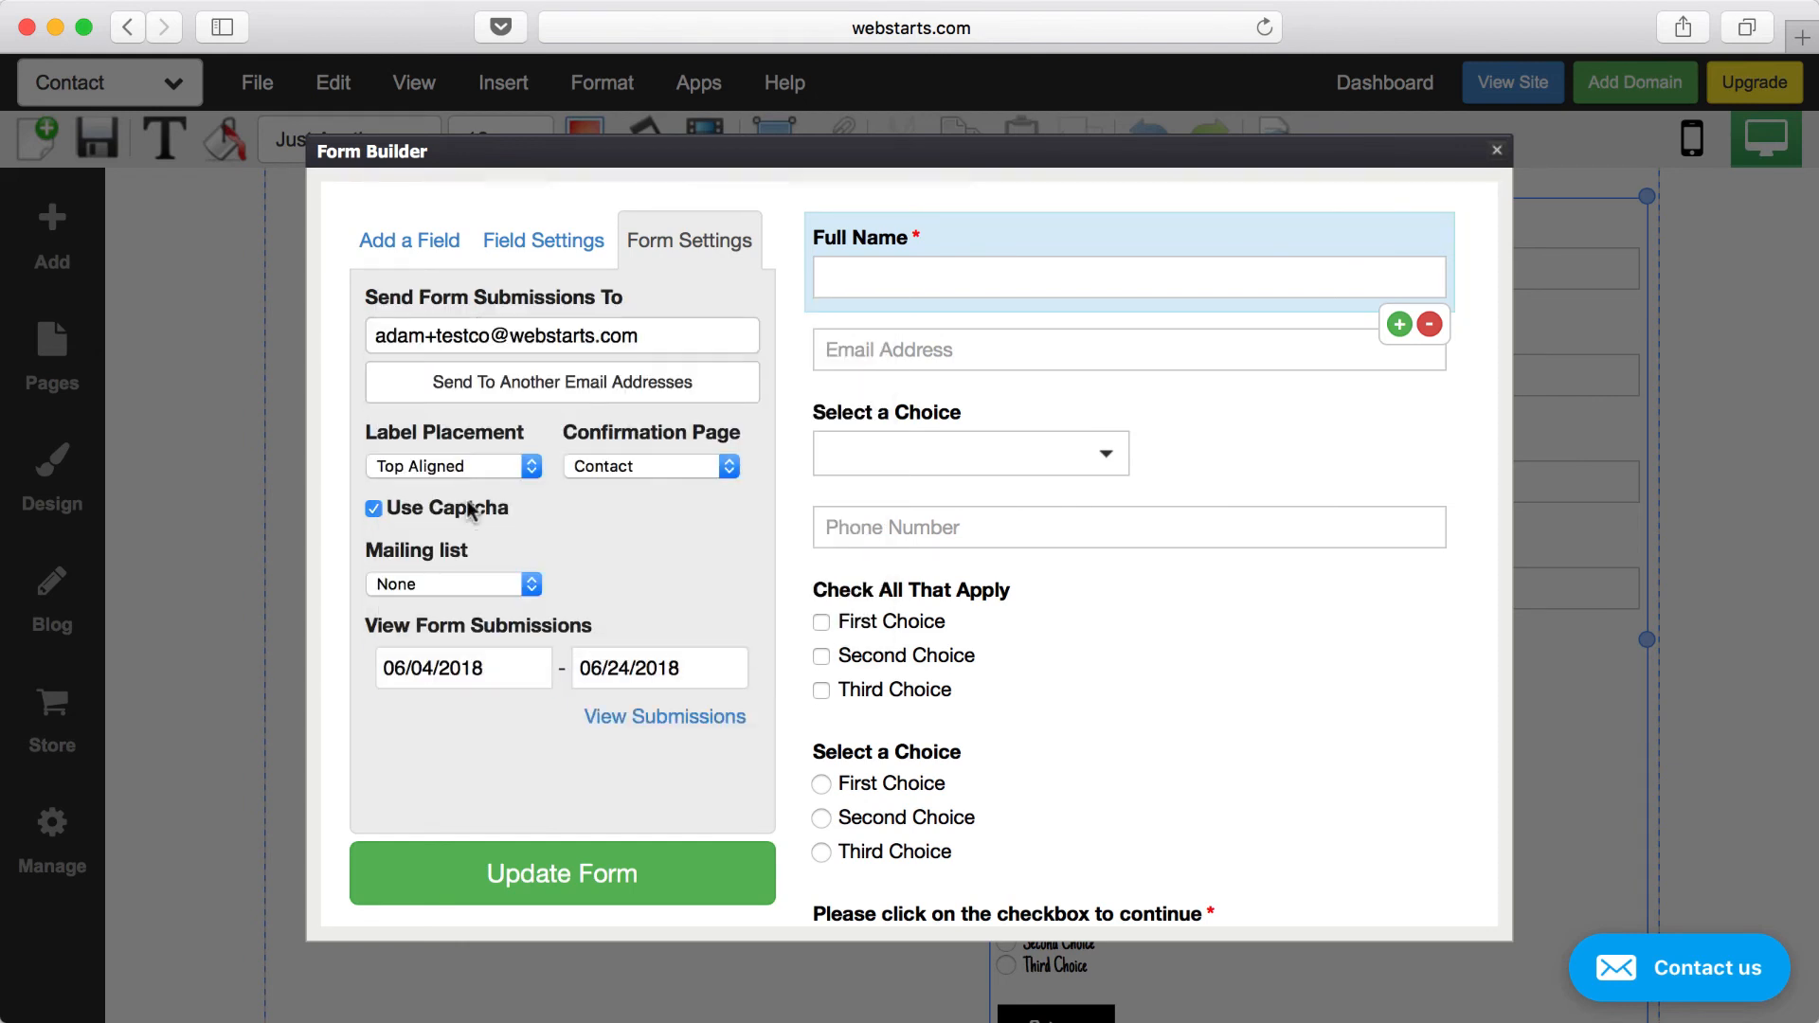
click(661, 720)
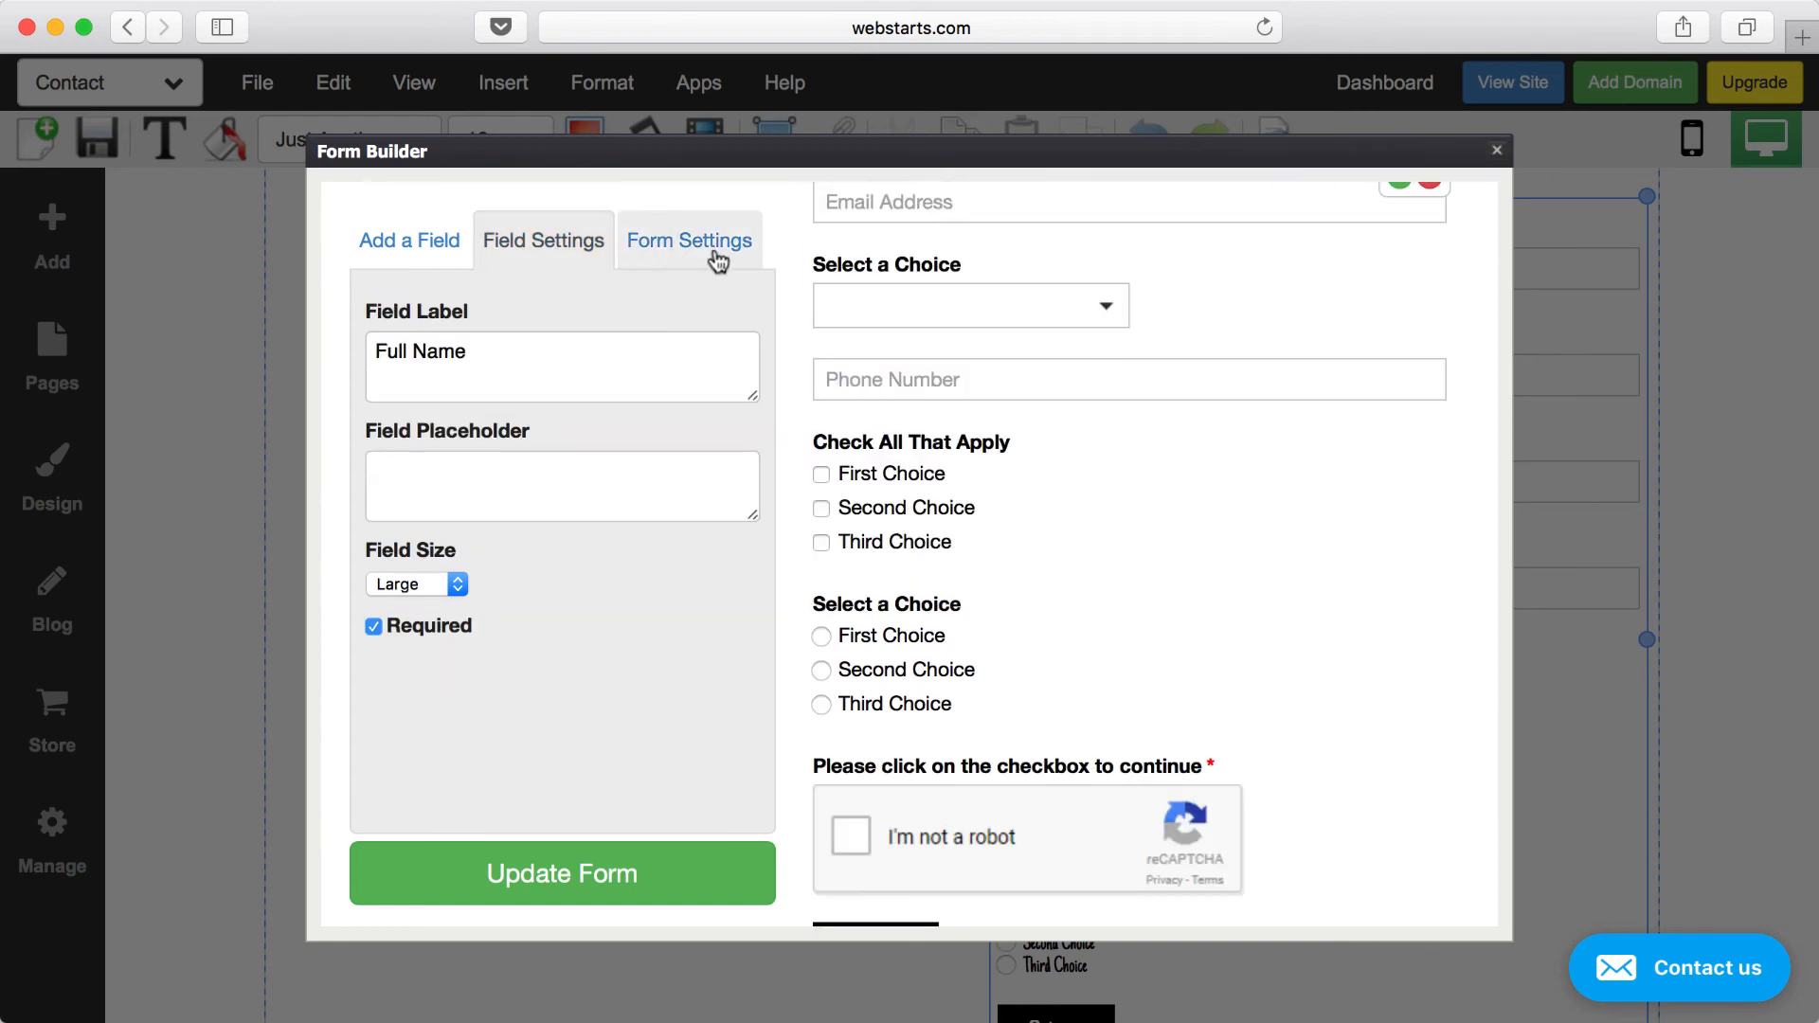
- Add a Payment field to the form and dismiss the PayPal Auto Return instructions
click(716, 254)
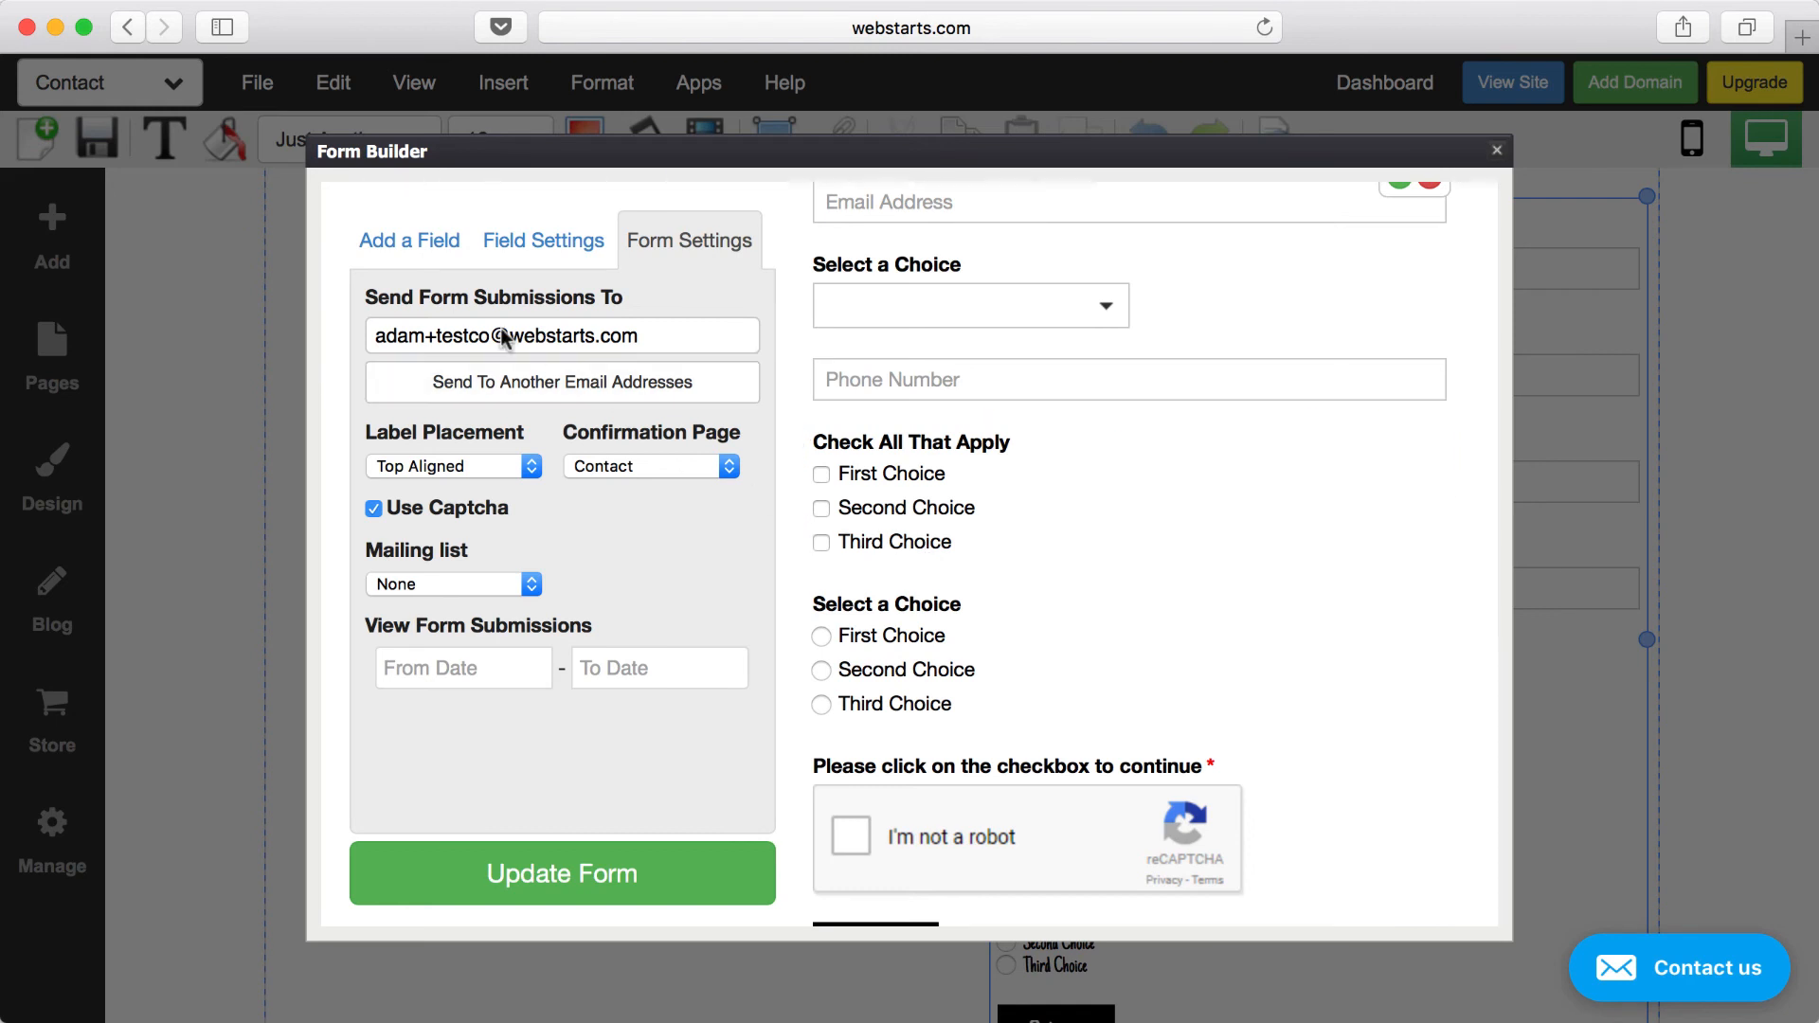
click(398, 242)
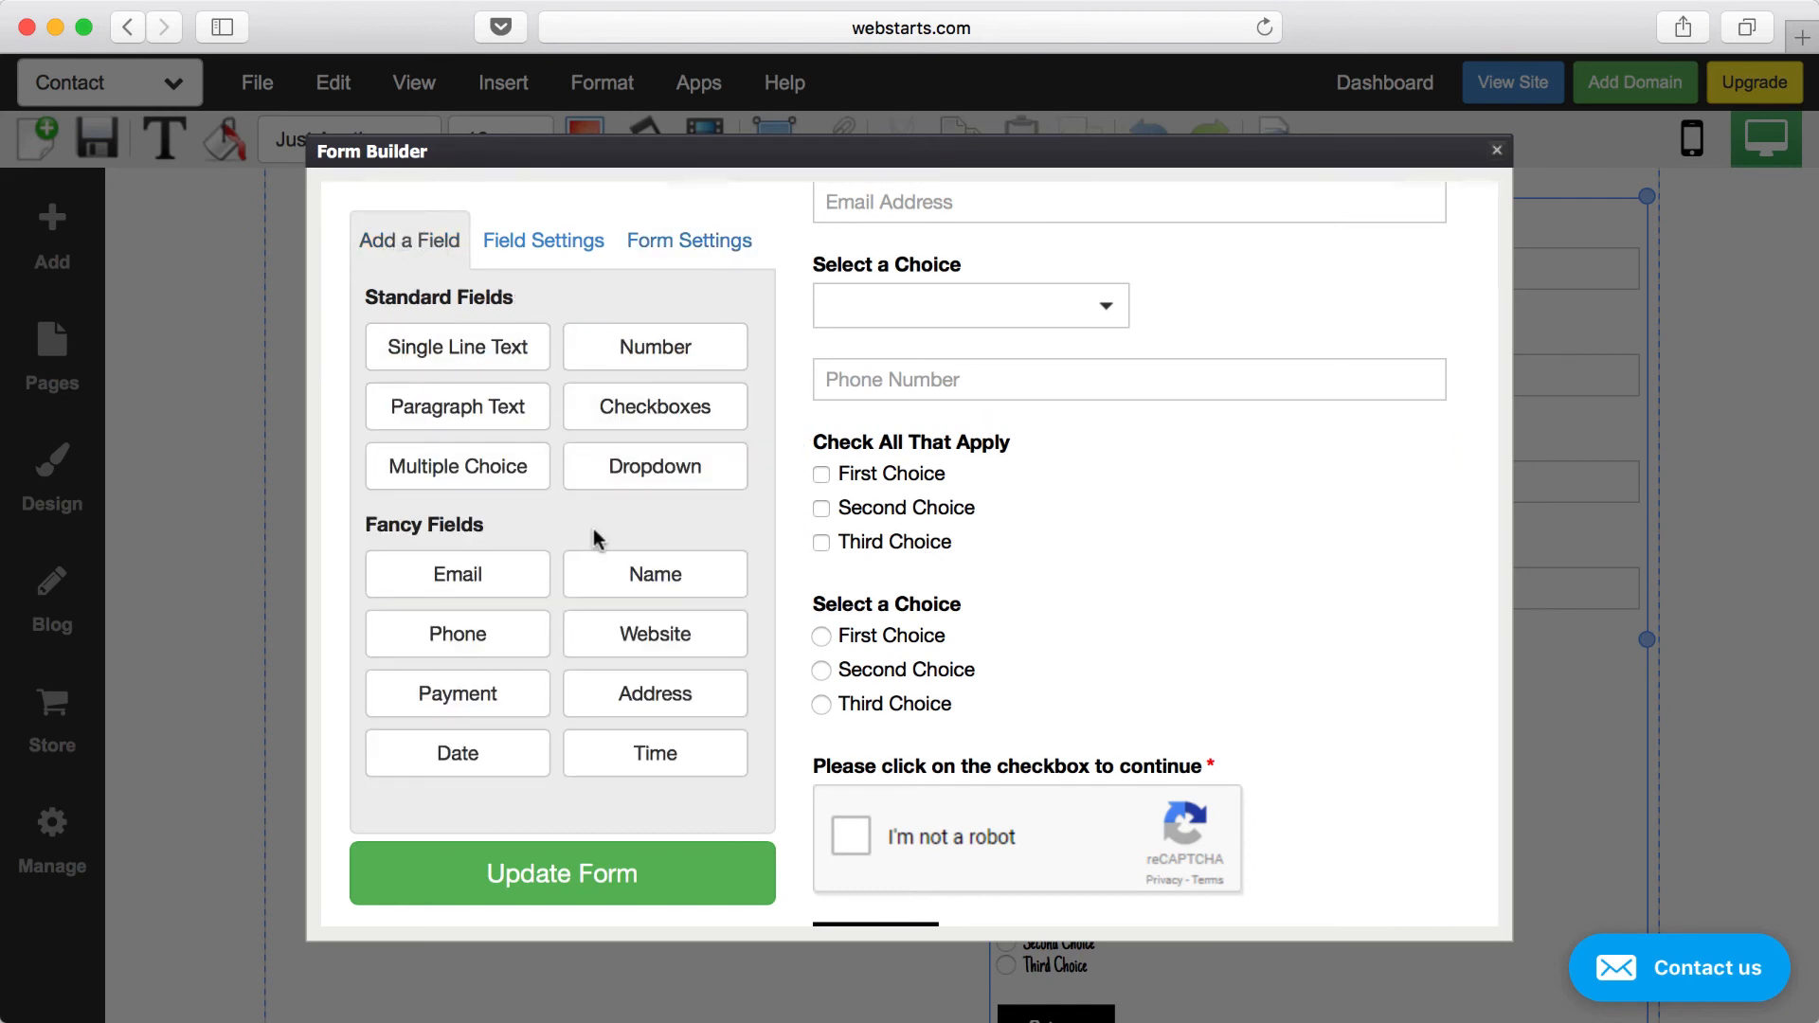
click(519, 708)
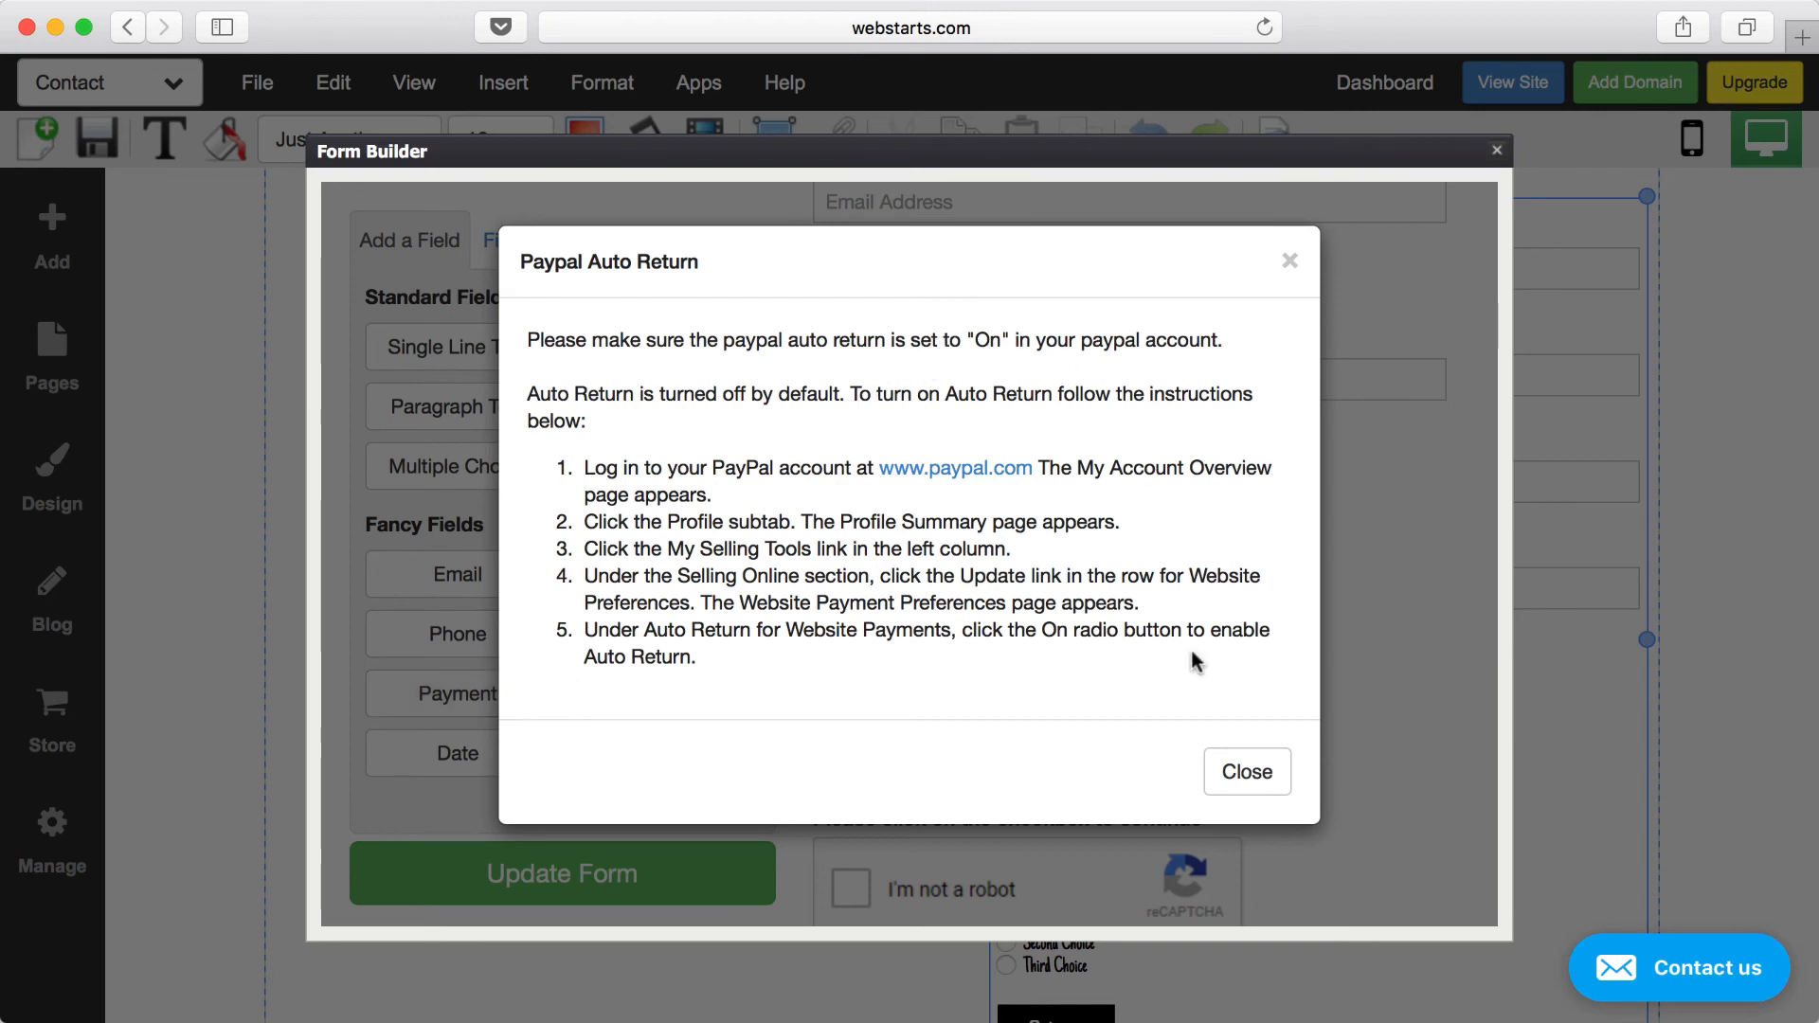
click(1248, 781)
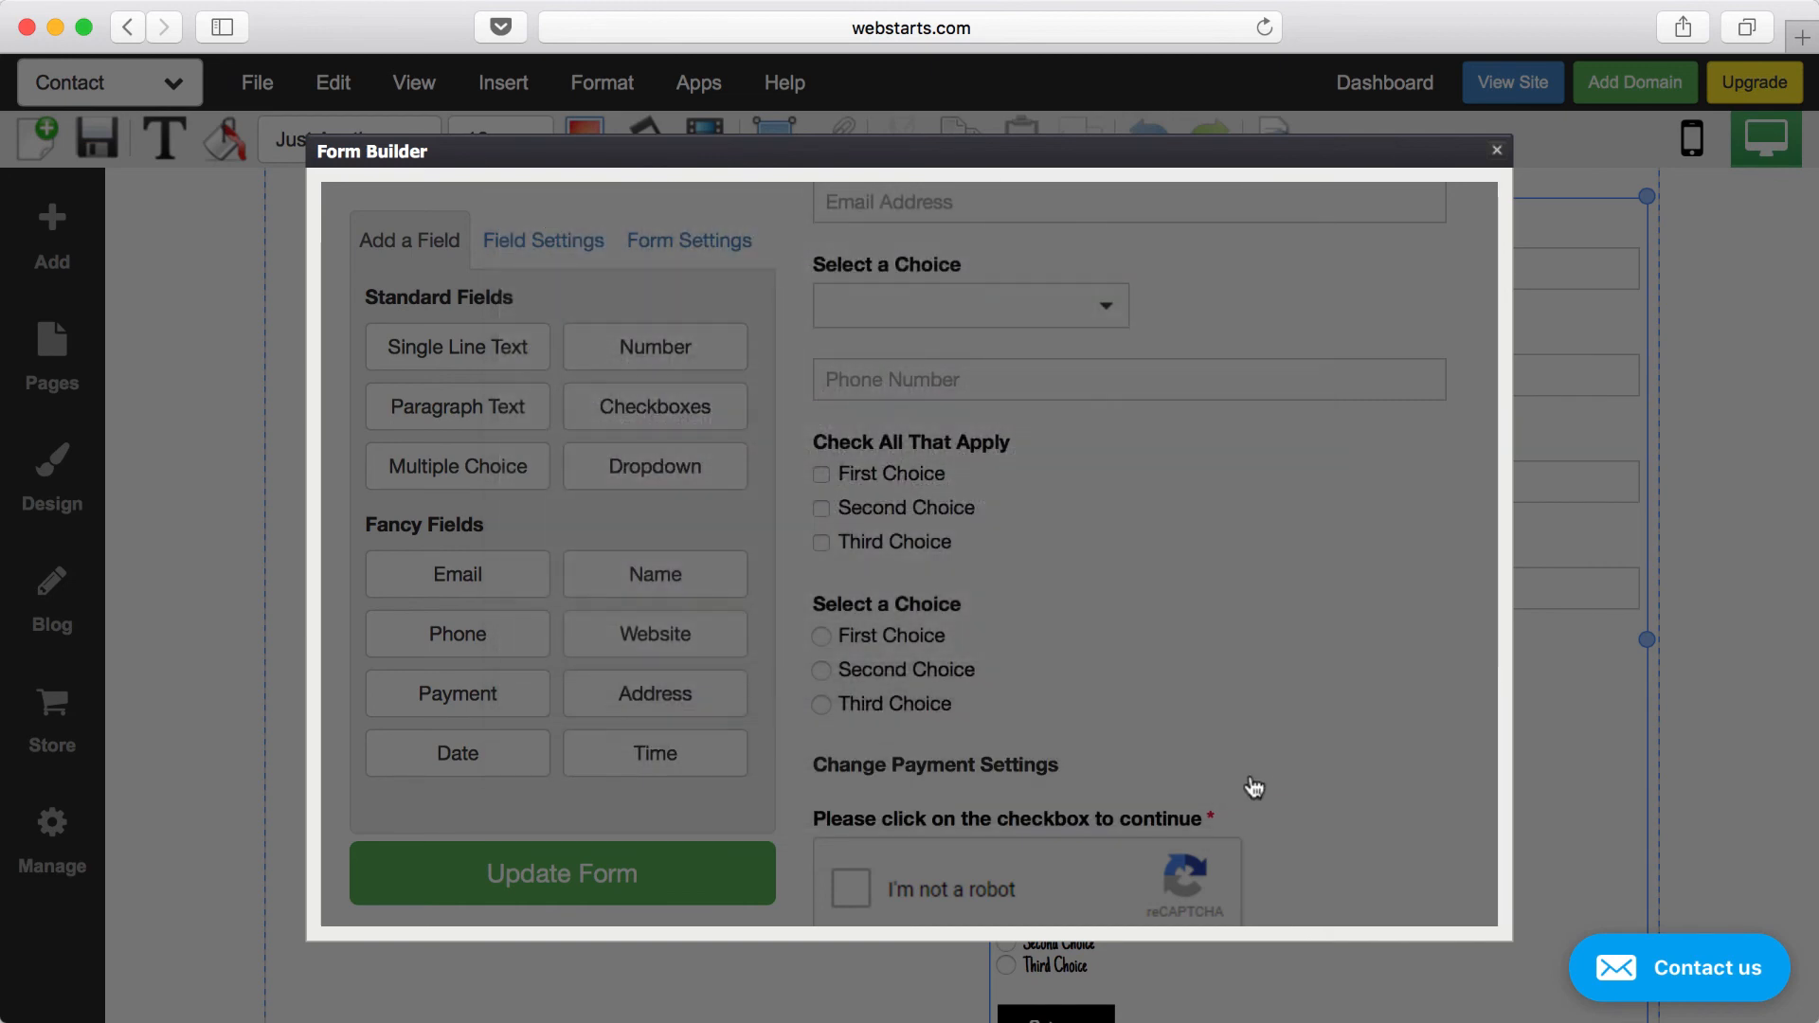
- Open the payment field's settings and review the PayPal e-mail, item name, item description and currency options
scroll(1040, 833, down, 3)
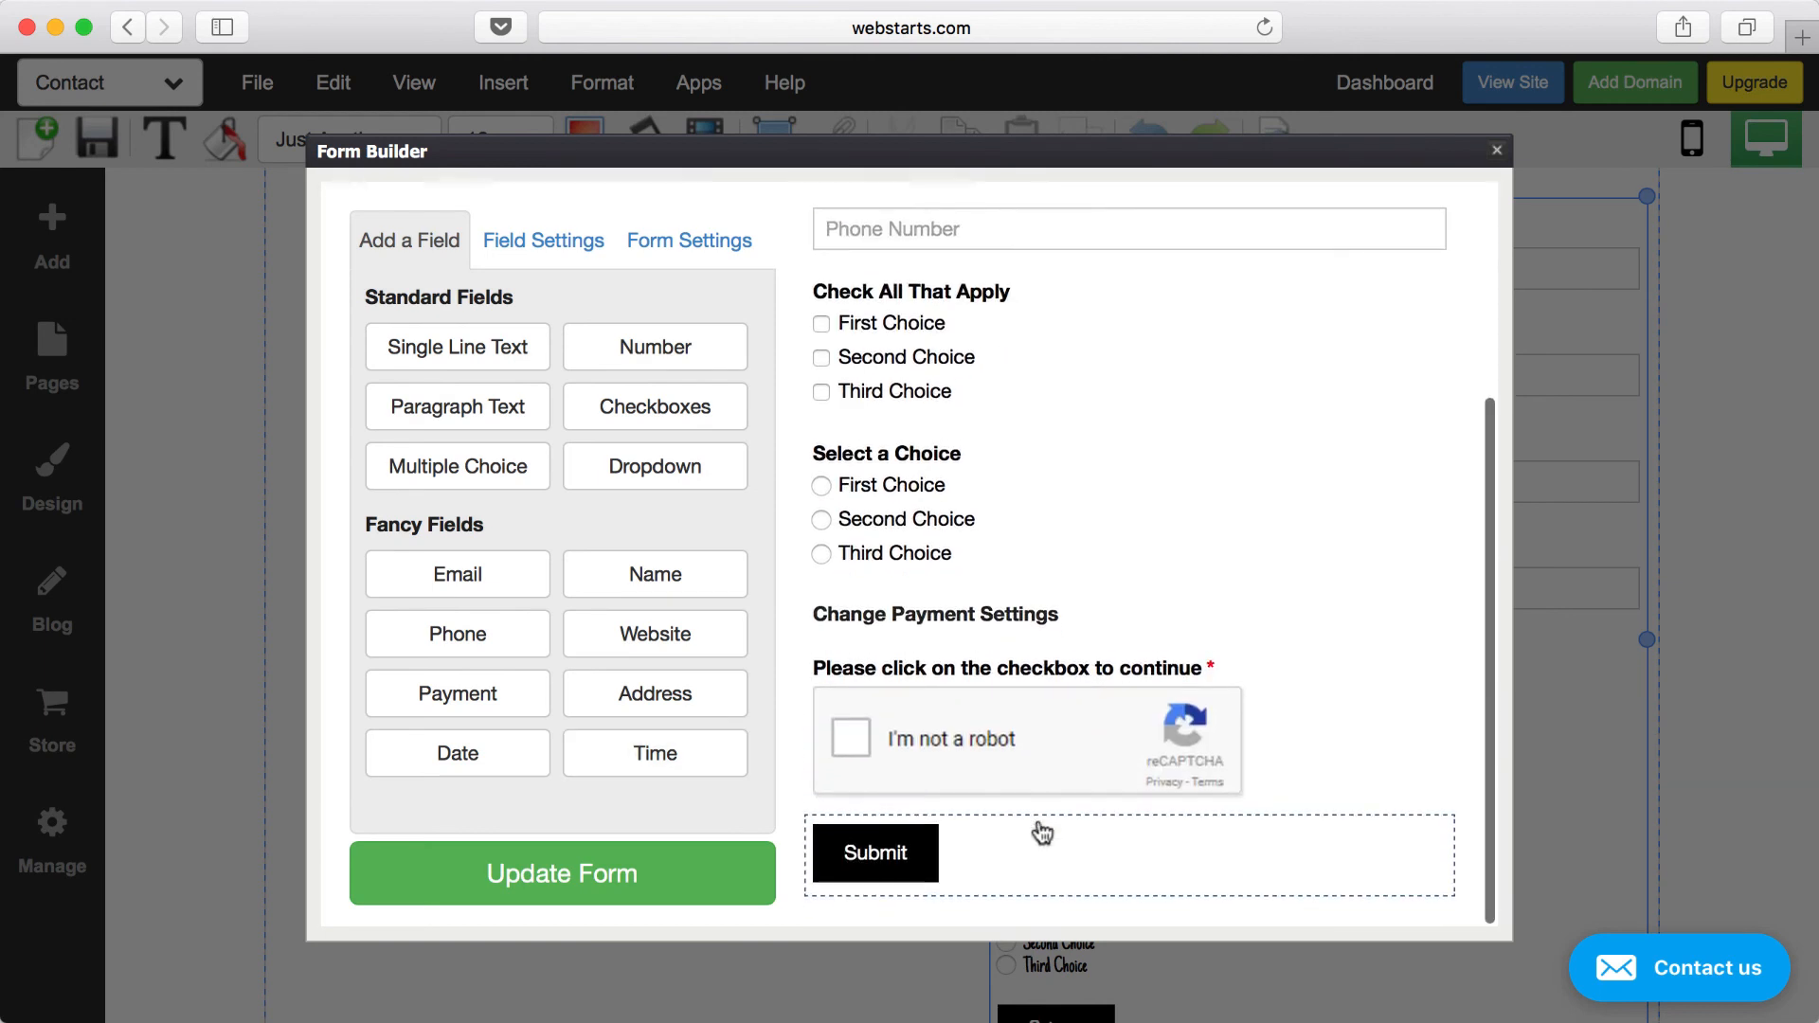
click(1020, 618)
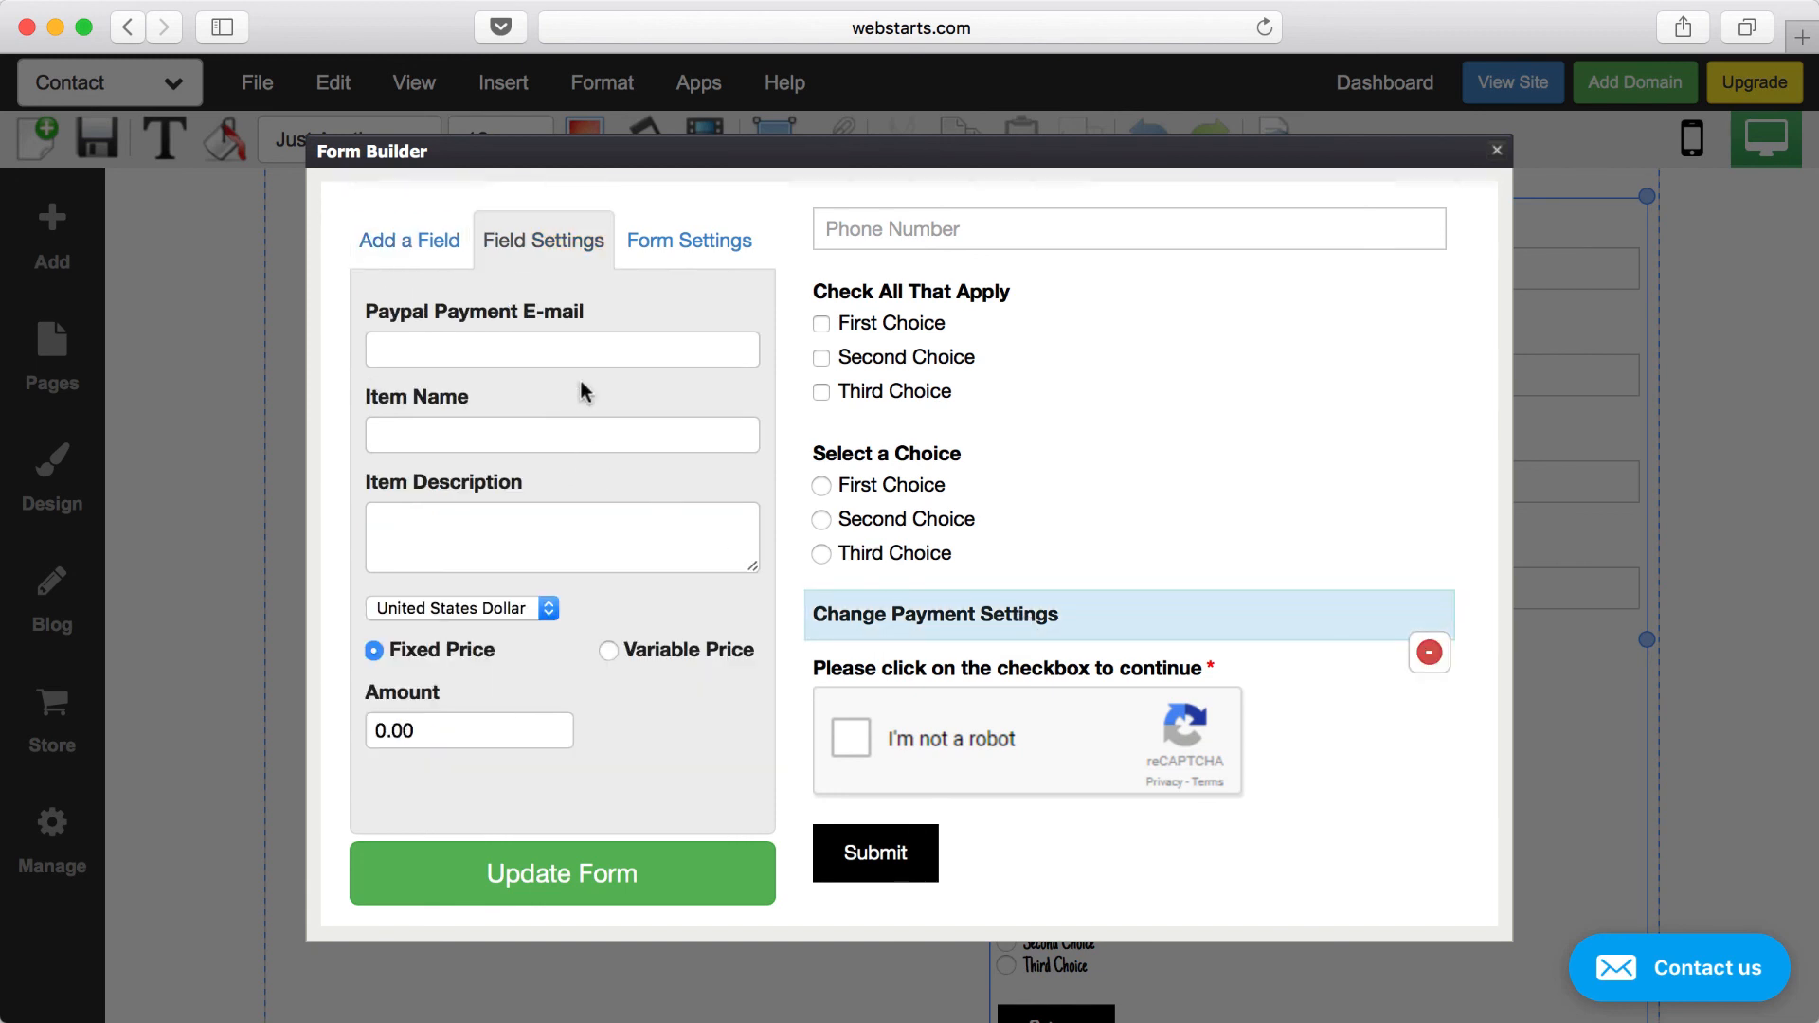
click(607, 352)
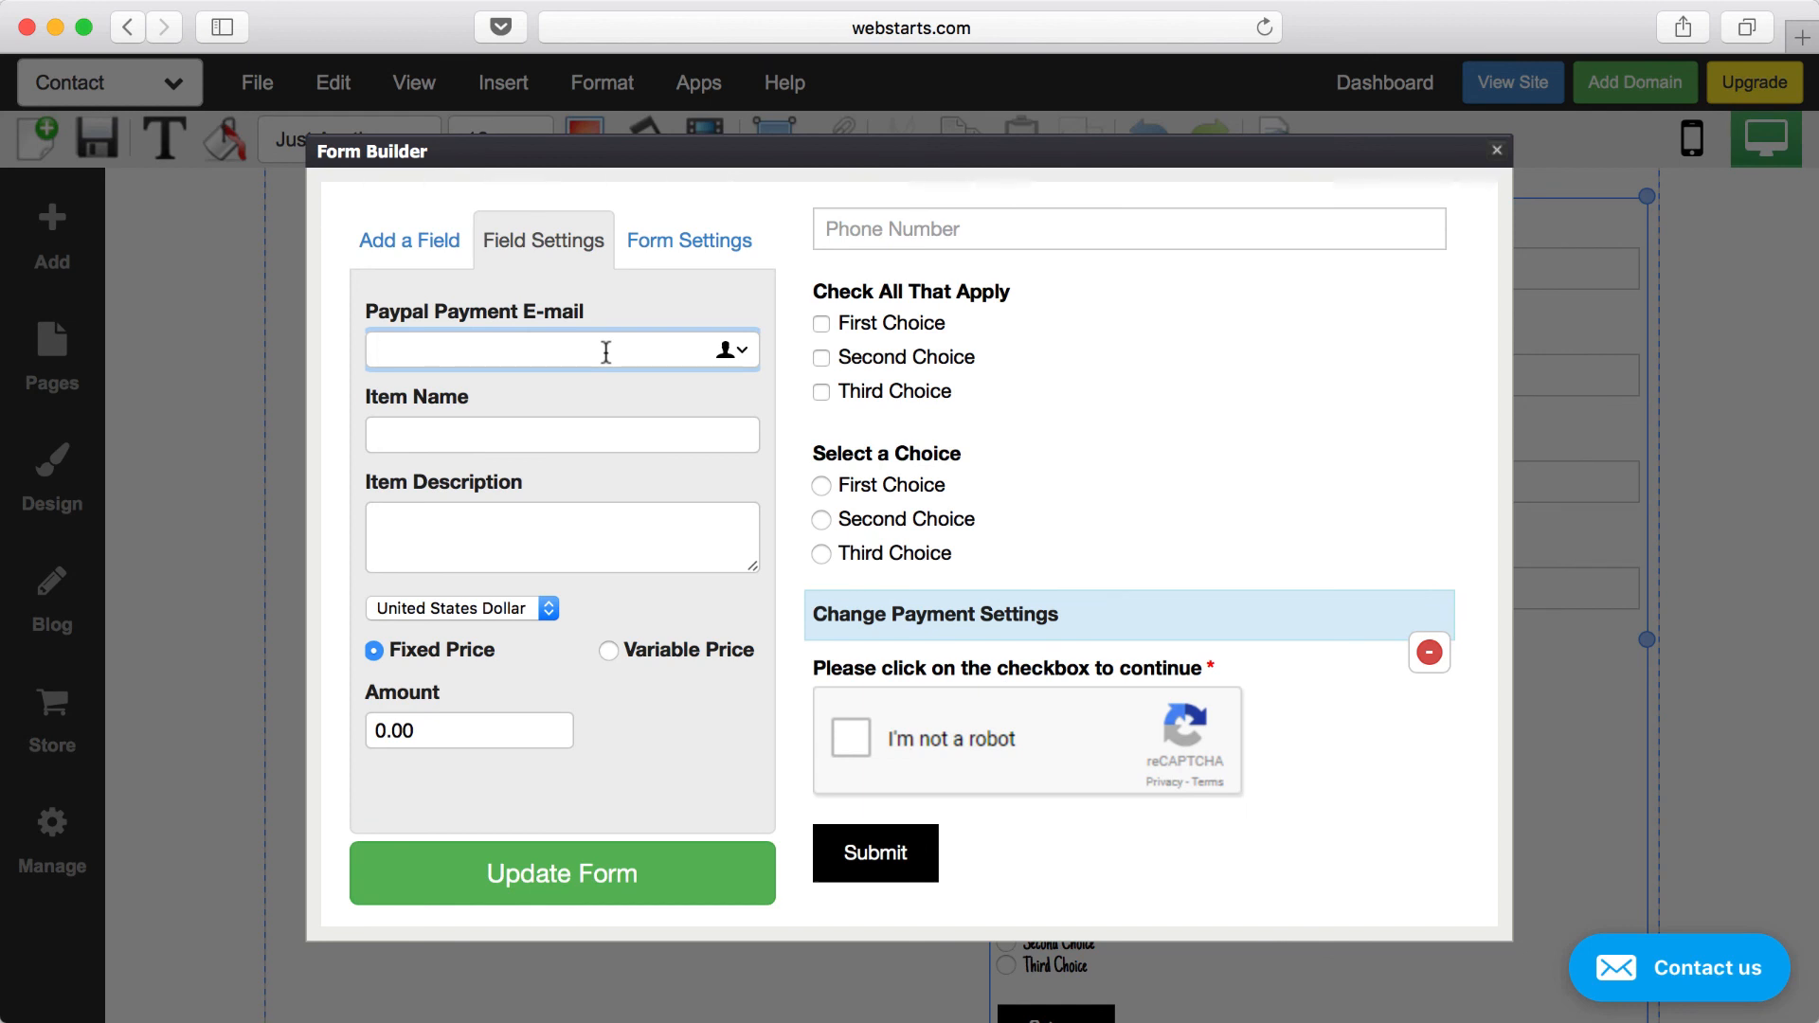
click(570, 431)
click(562, 527)
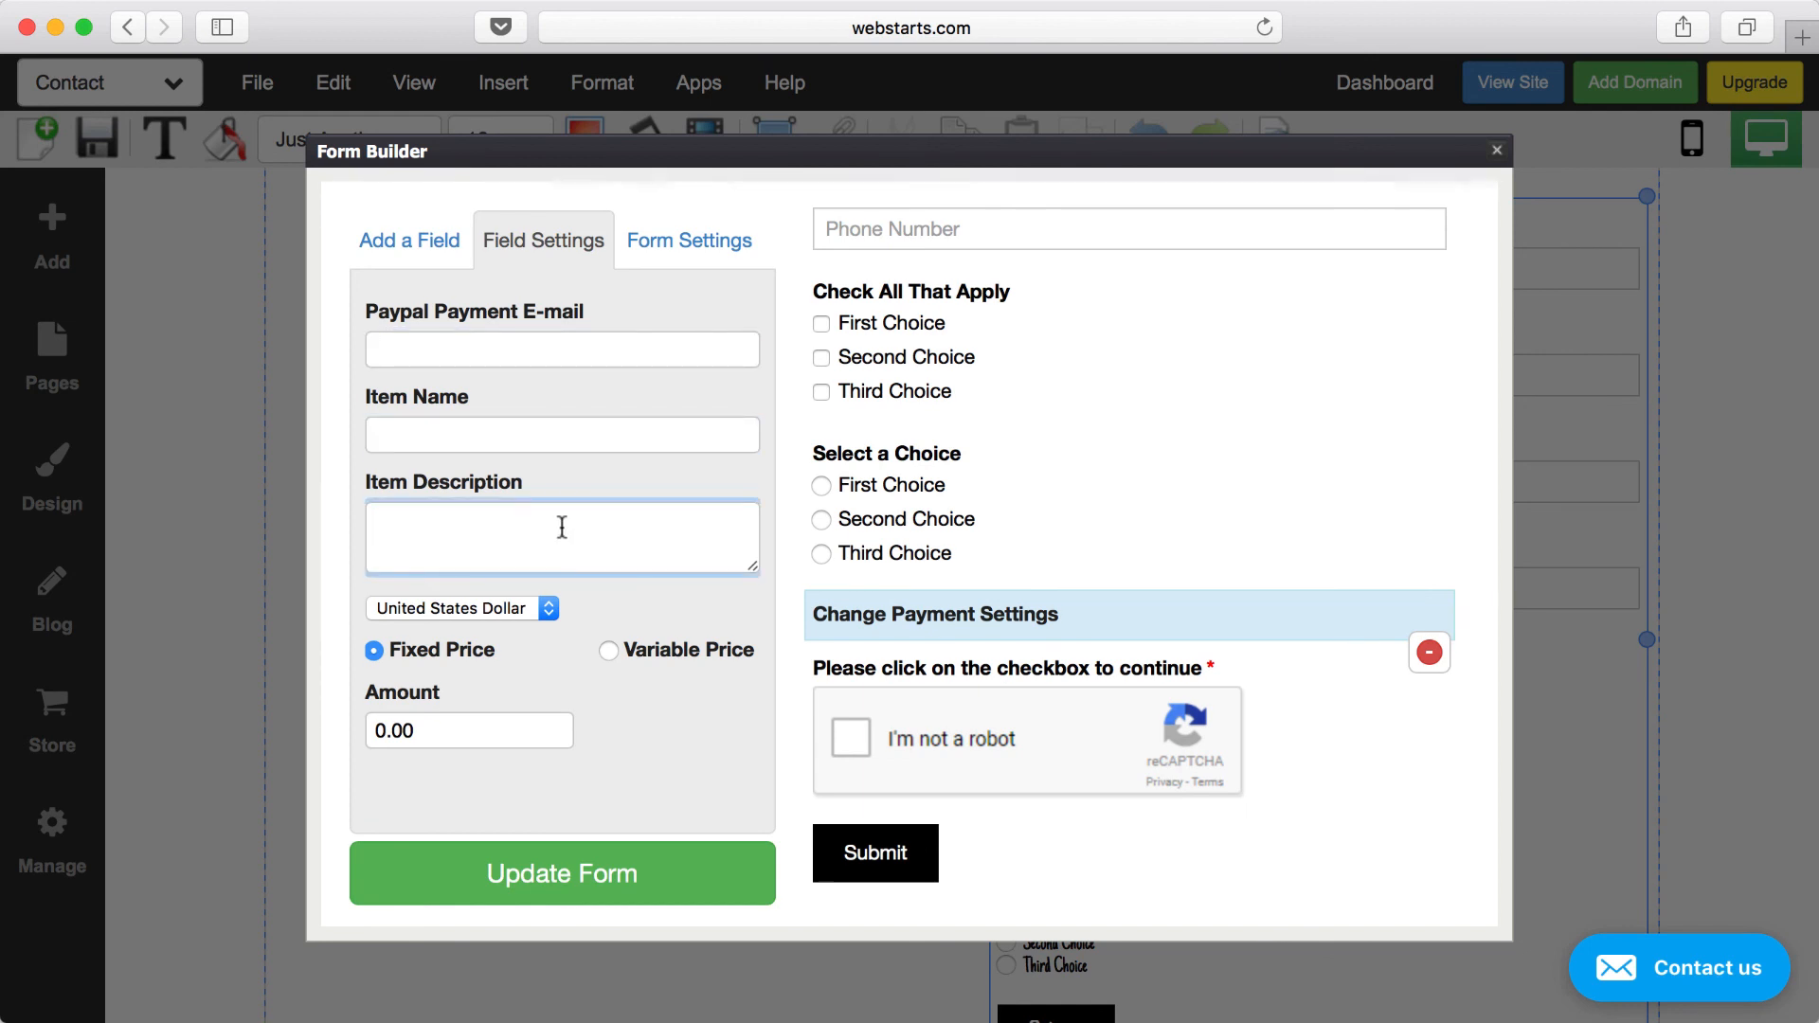
click(537, 609)
click(455, 608)
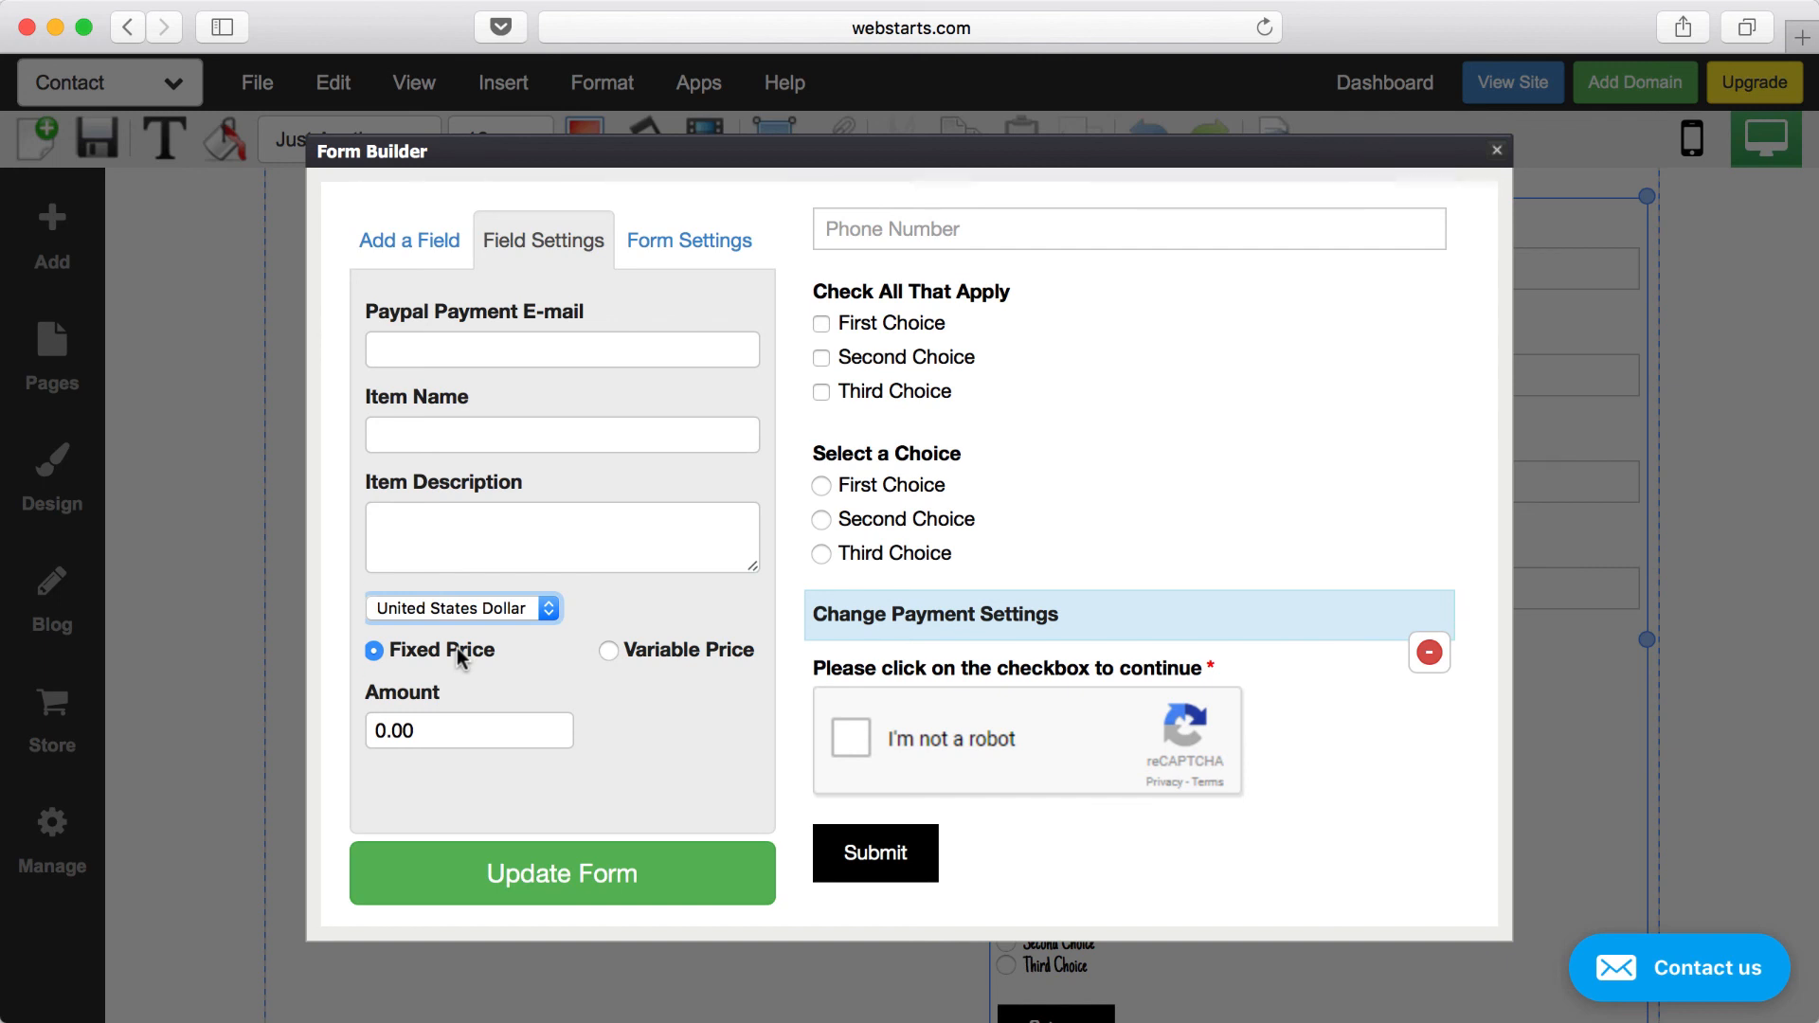
- Set the payment field's fixed price amount to 10.00
double_click(446, 725)
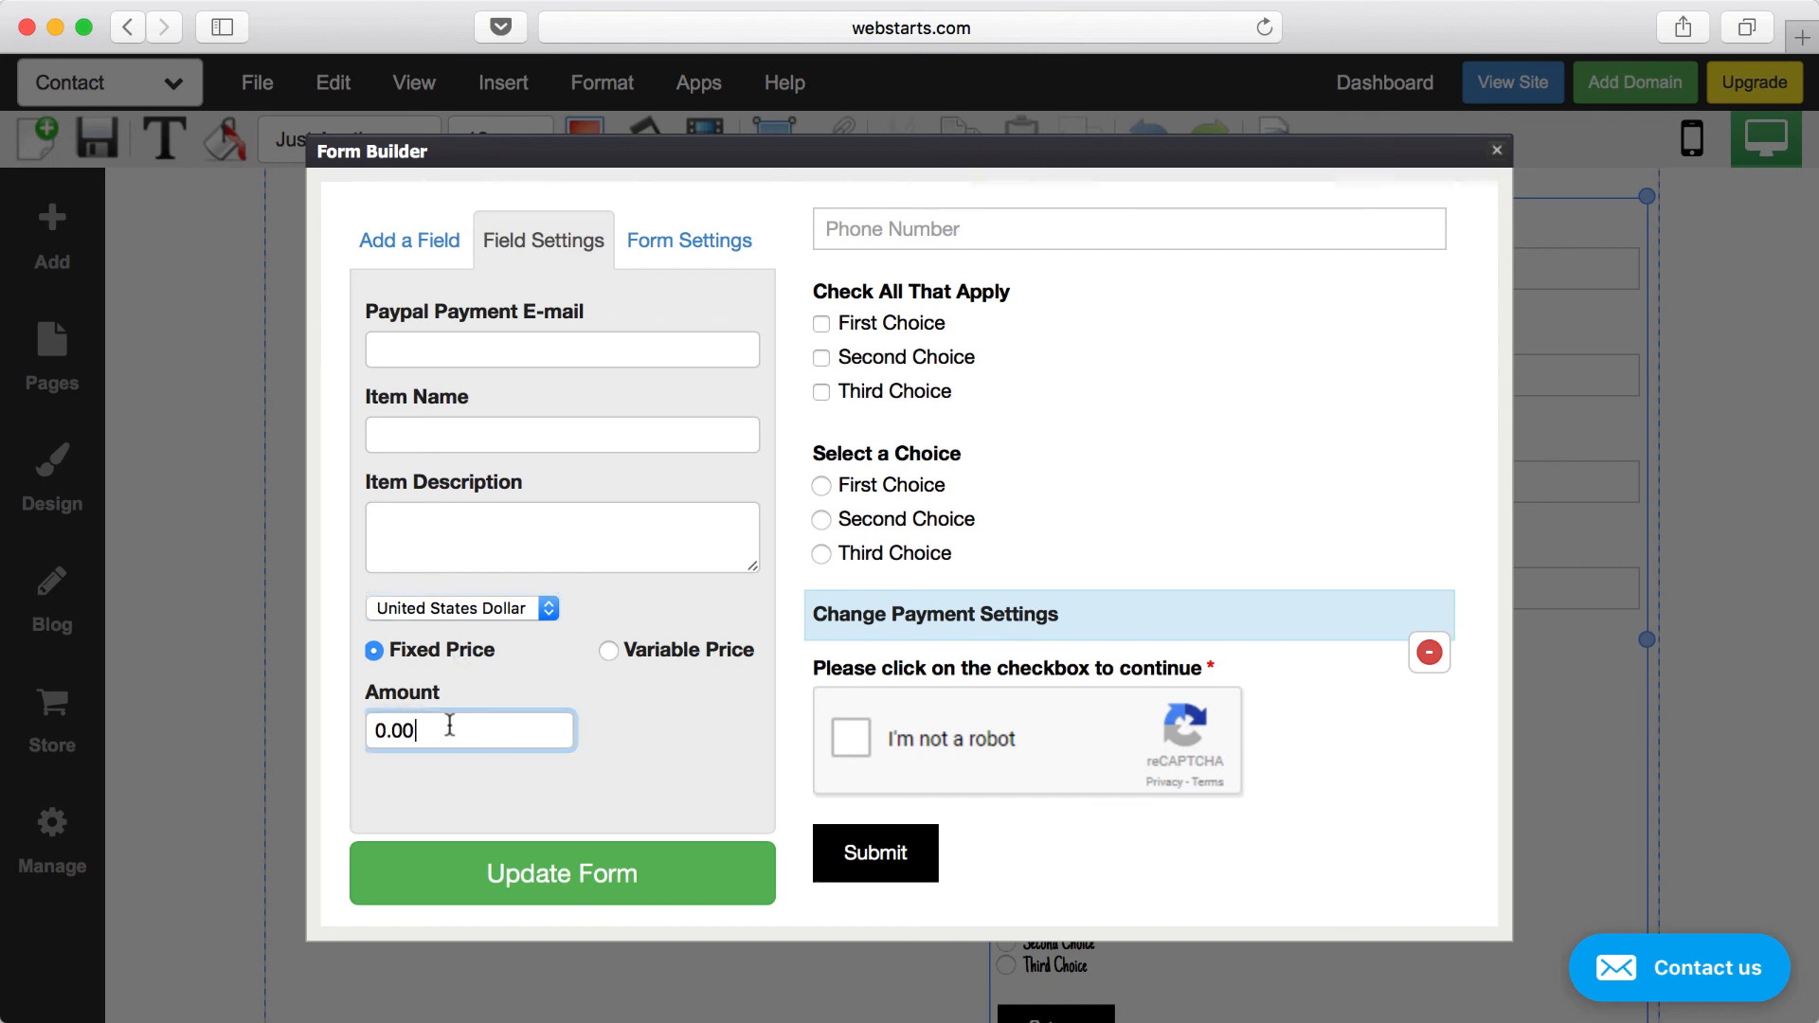
text(10.00)
click(680, 756)
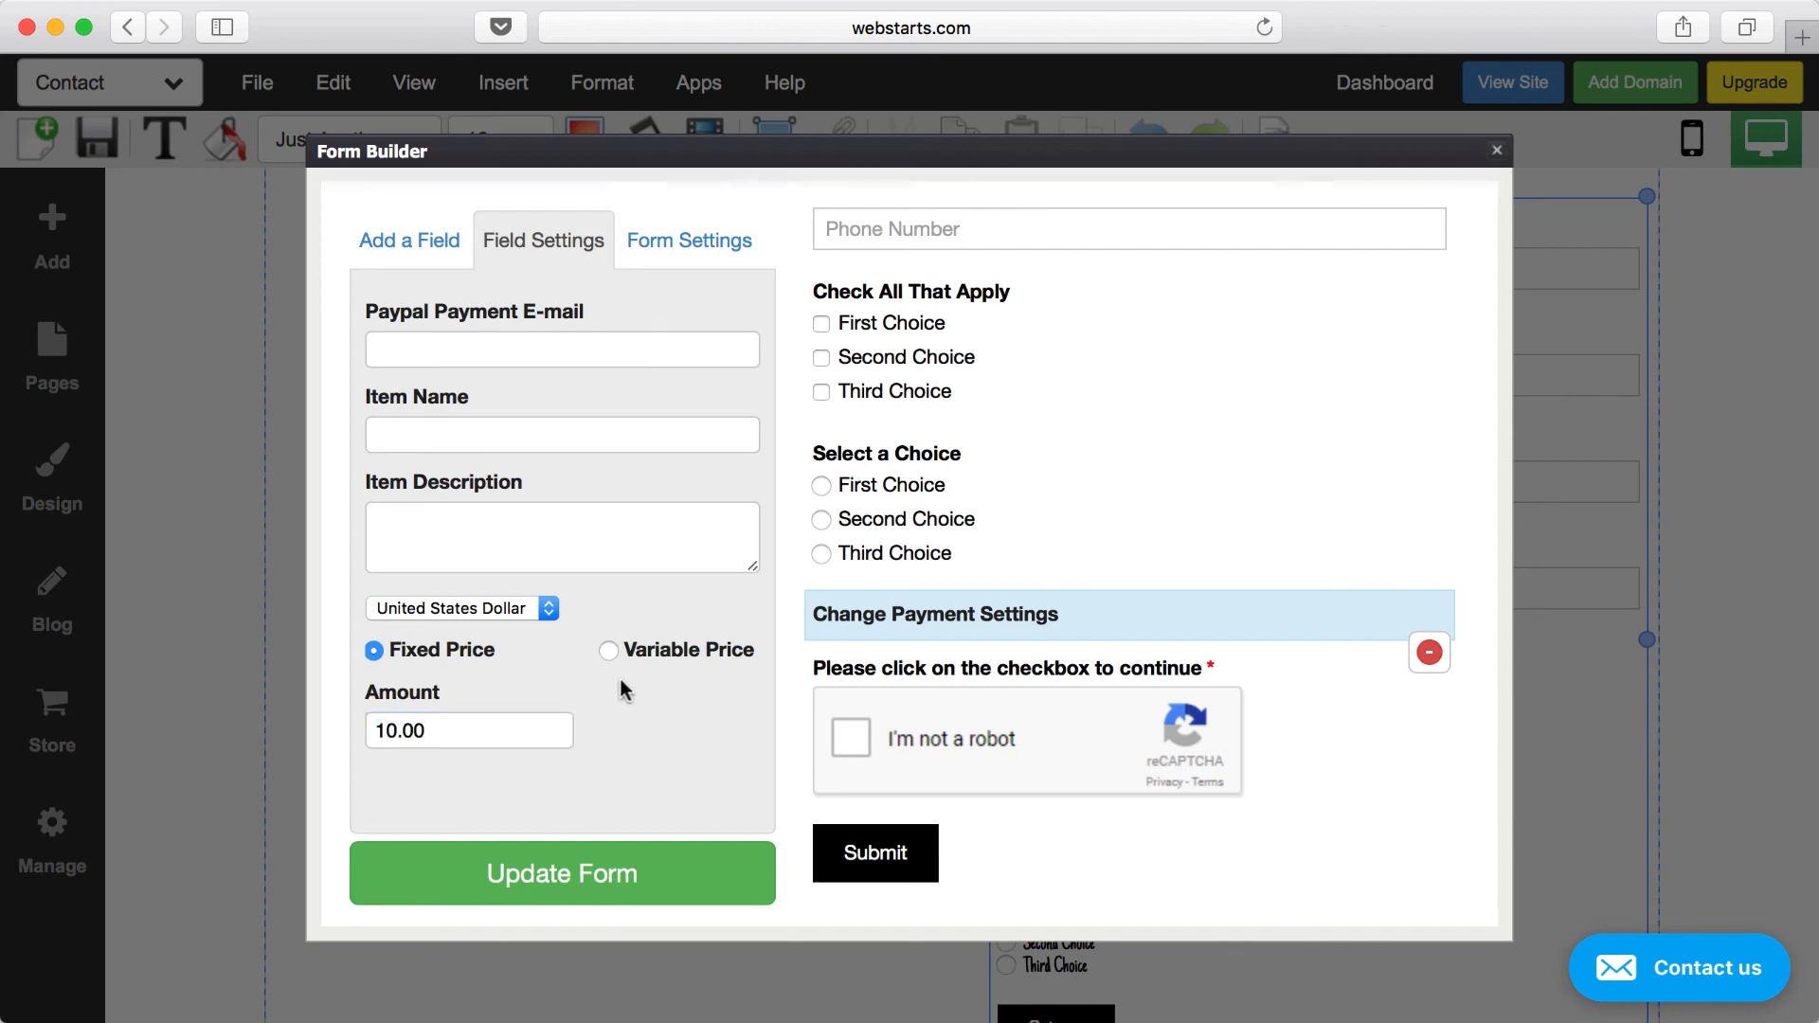
- Switch the payment field to Variable Price and update the form on the Contact page
click(609, 650)
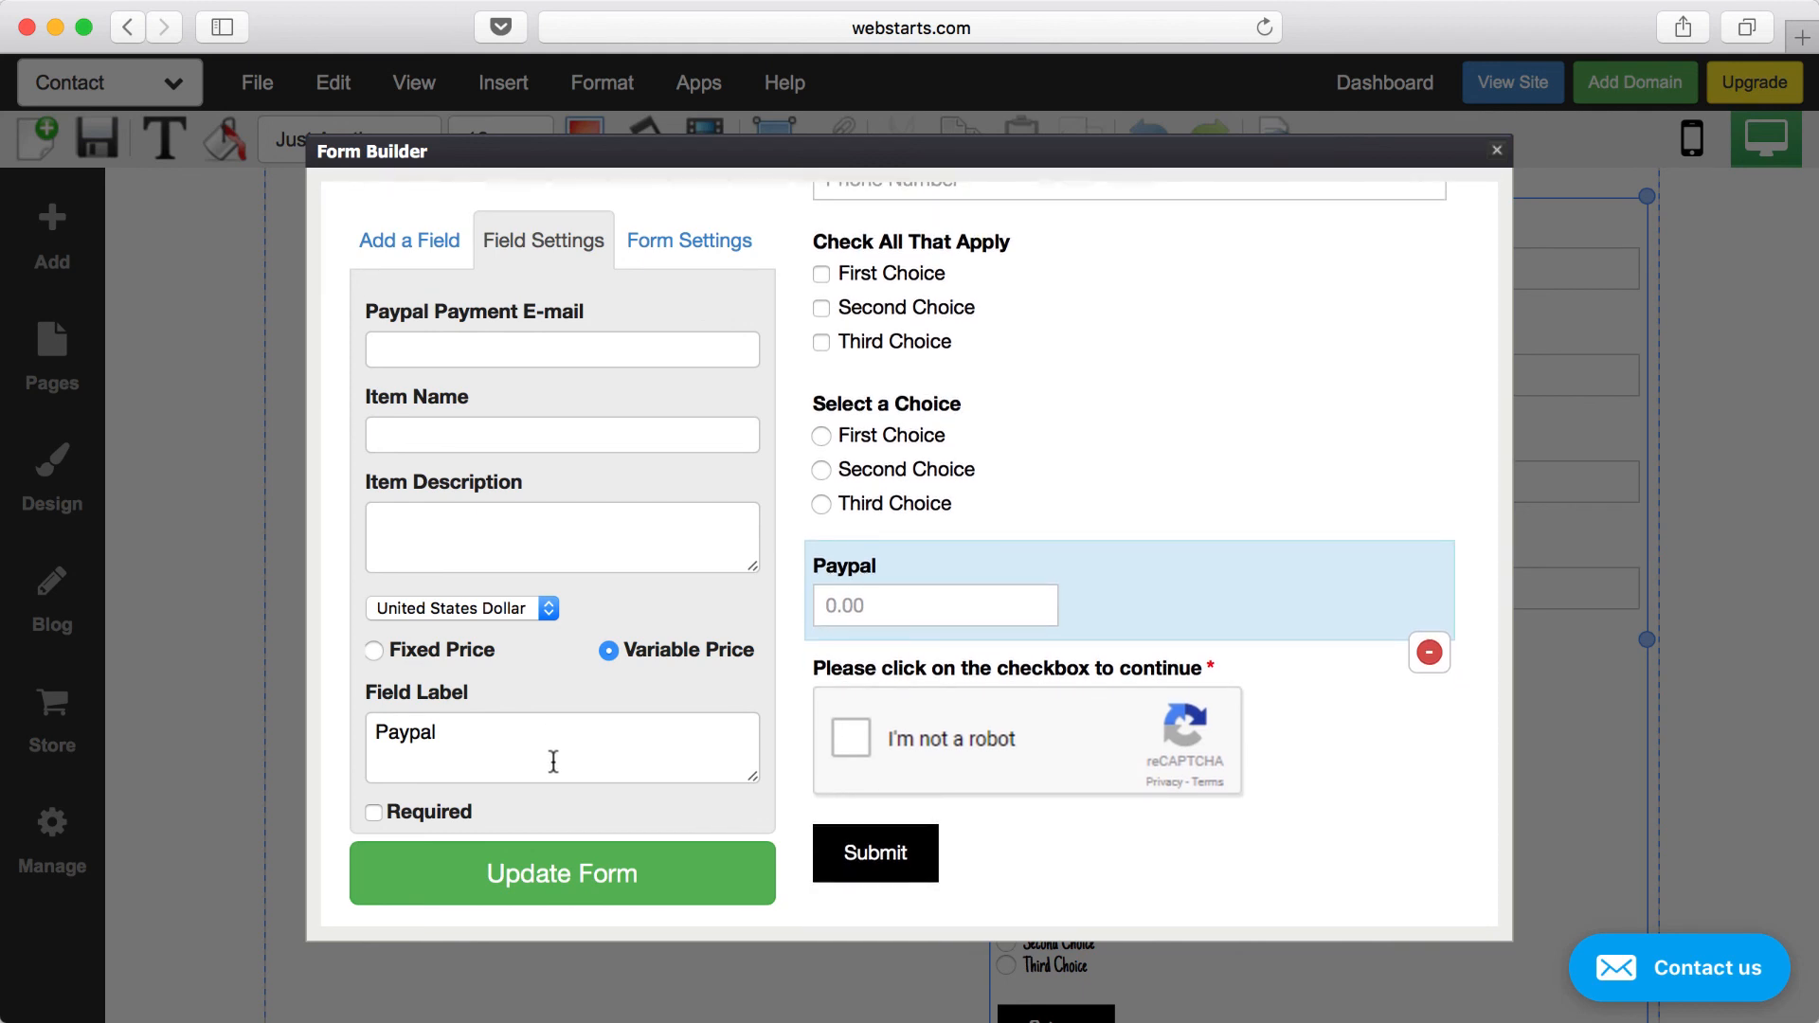
click(615, 876)
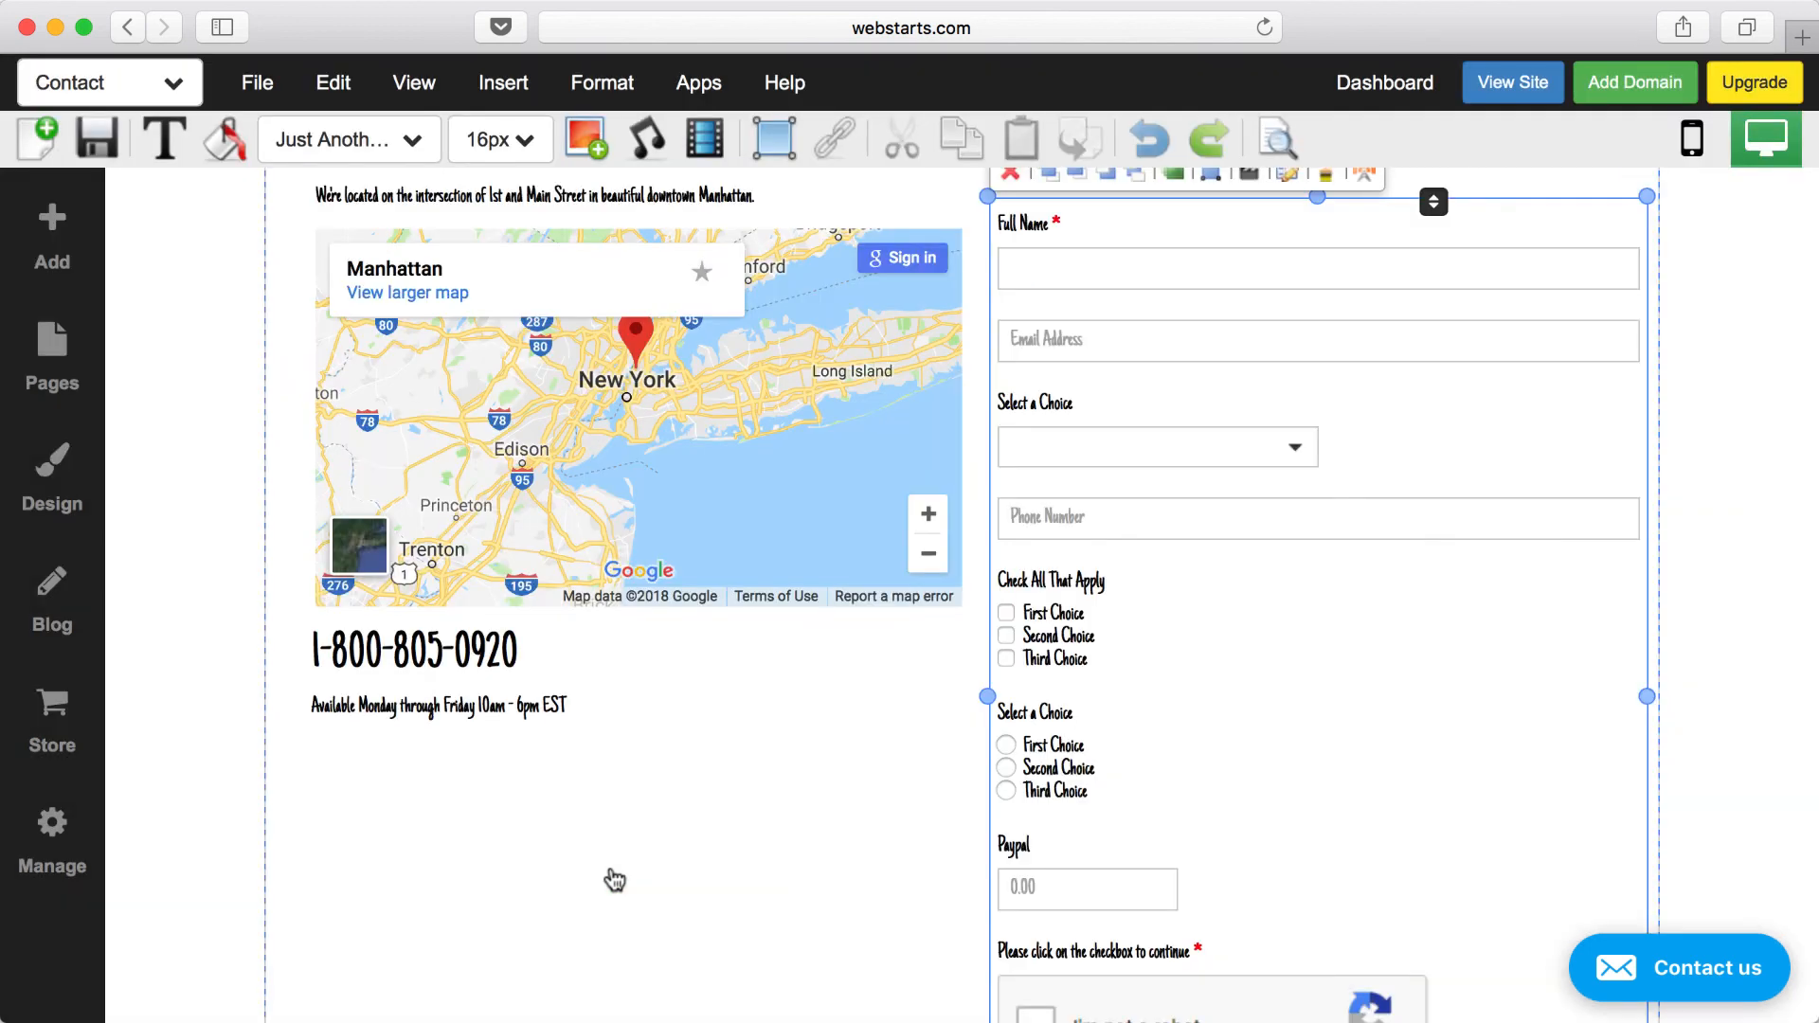
scroll(862, 614, up, 5)
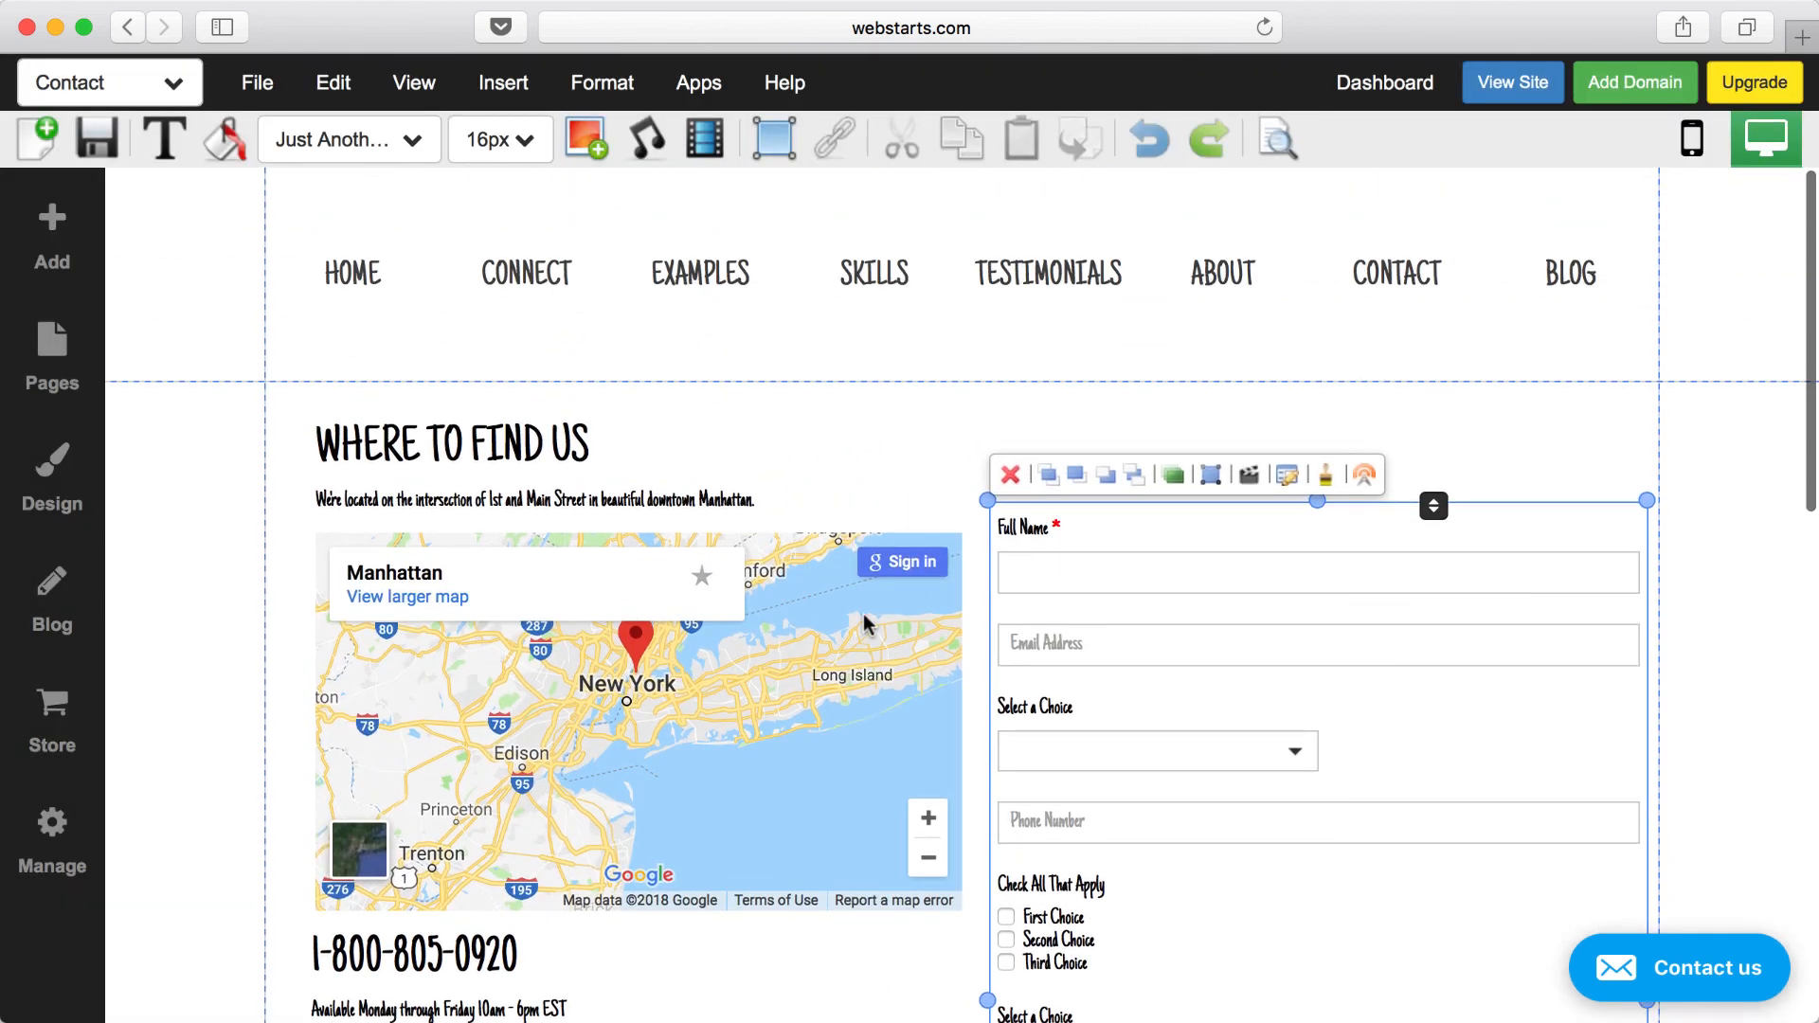